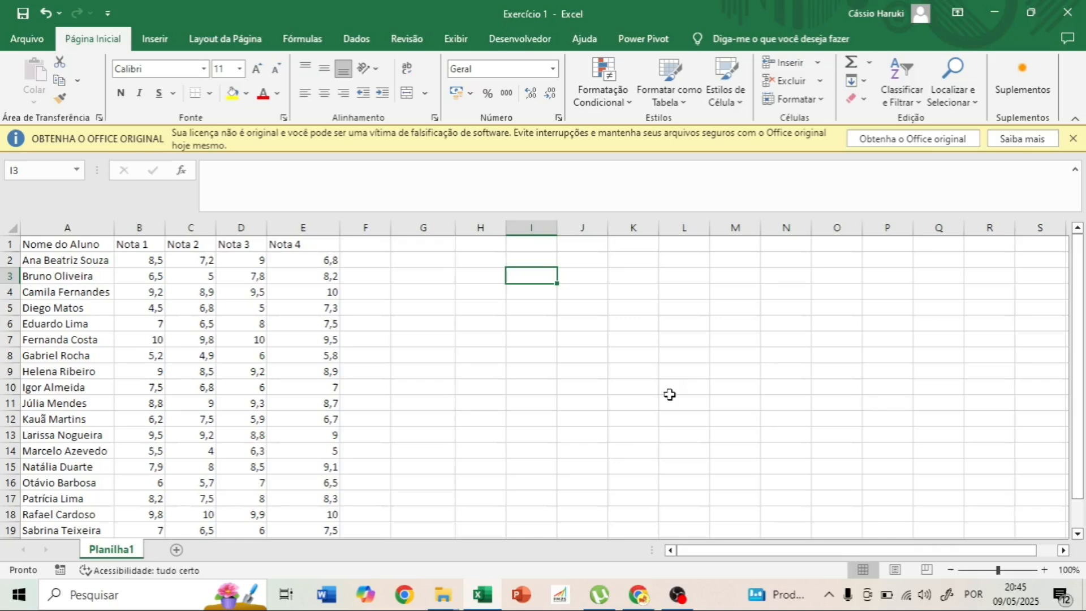
Step: Enter the rating label "Insufiente" in J3 and fit column J to its content
click(574, 278)
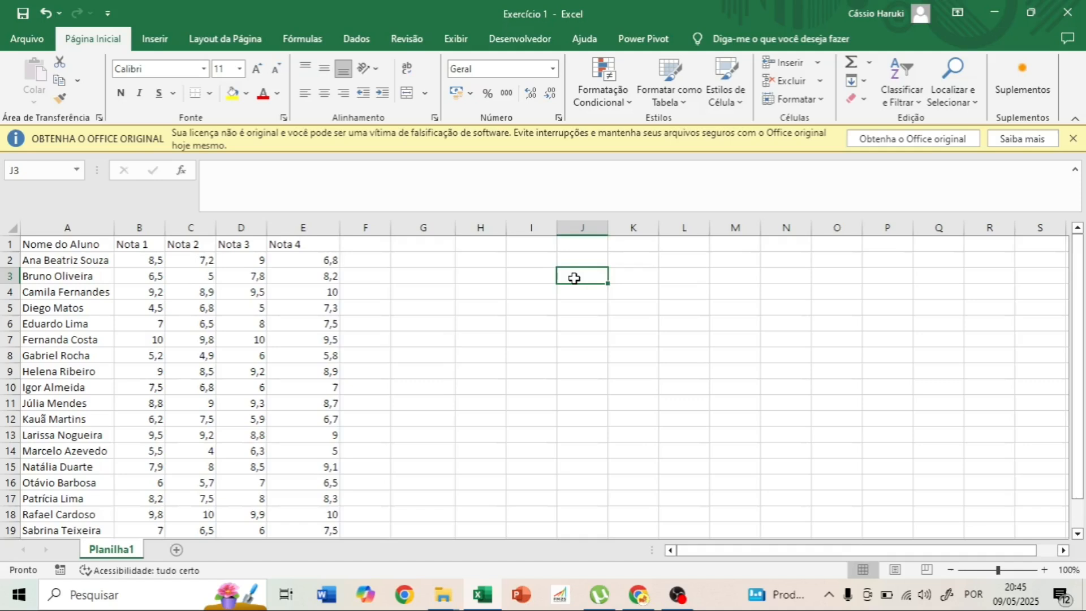
text(In)
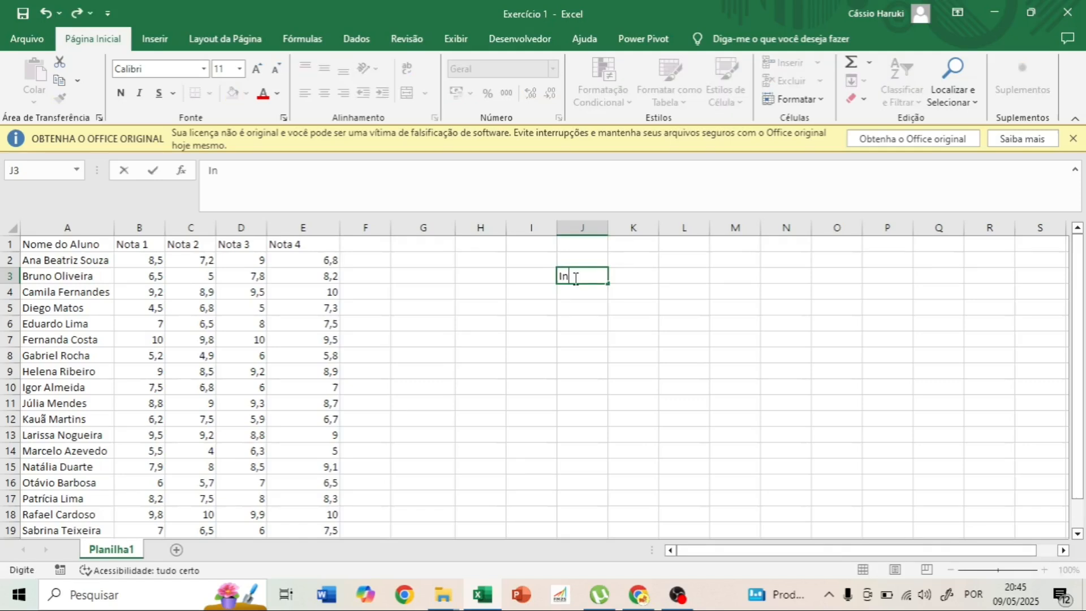
text(sufiente)
key(Return)
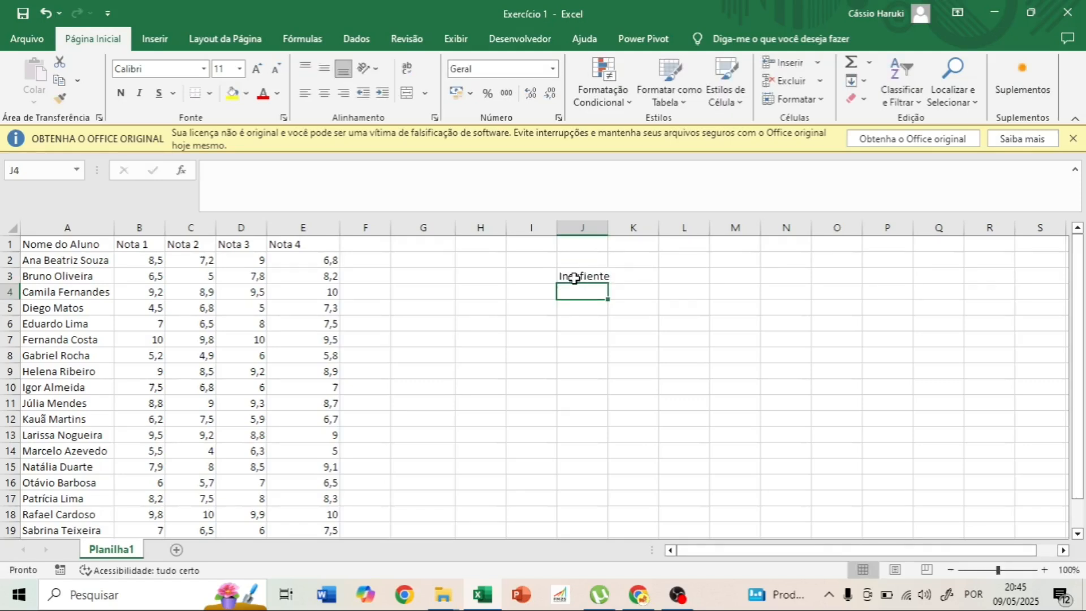
double_click(609, 227)
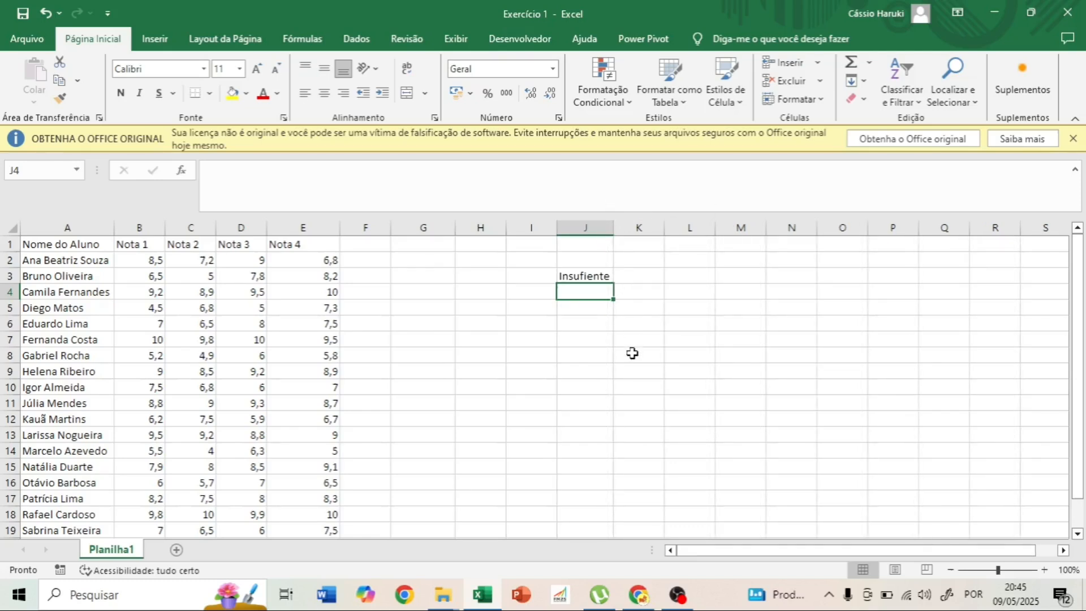
Step: Enter the rating labels "Regular", "Bom" and "Excelente" in J4 to J6 and widen column J slightly
text(Regular)
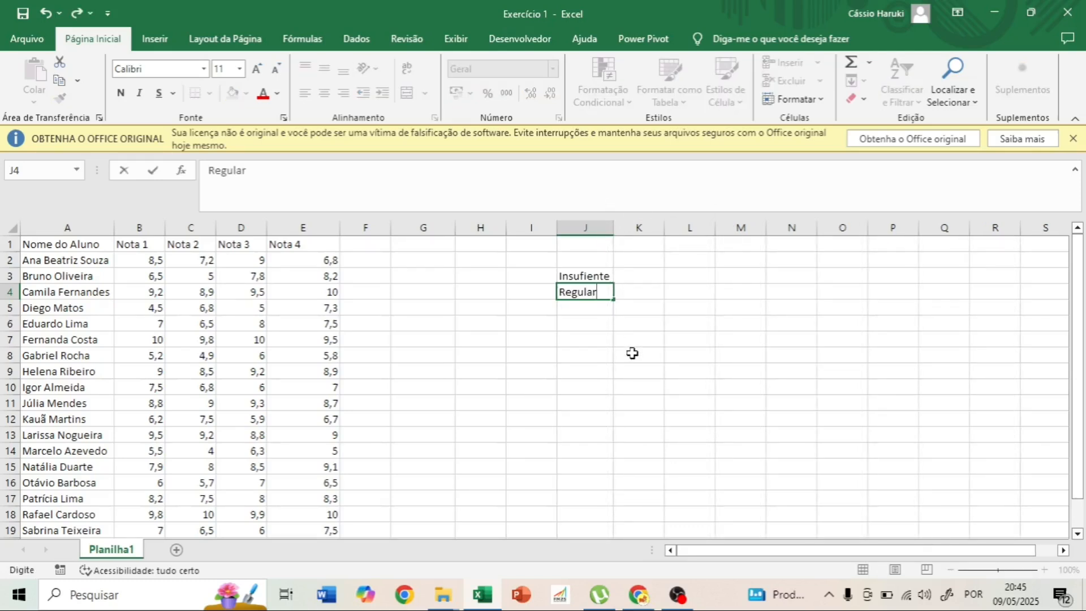
key(Return)
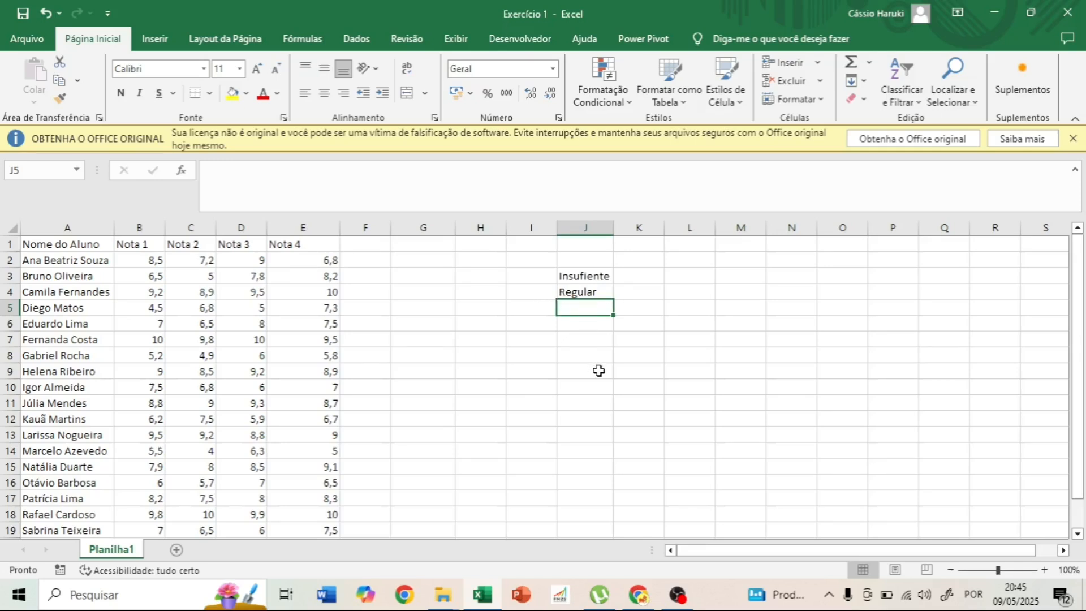
text(Bom)
key(Return)
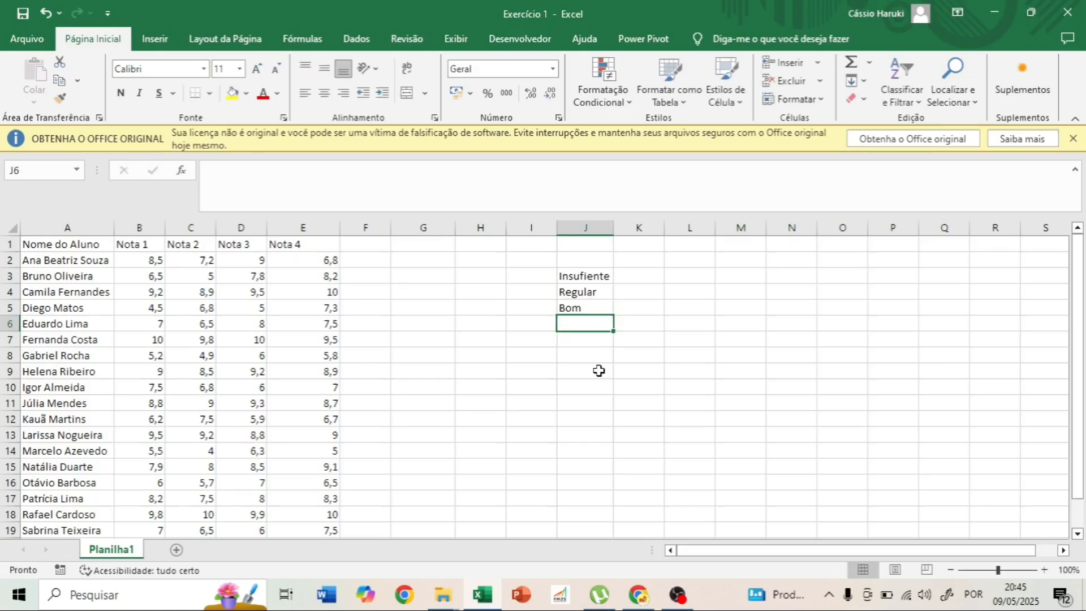
text(Excelente)
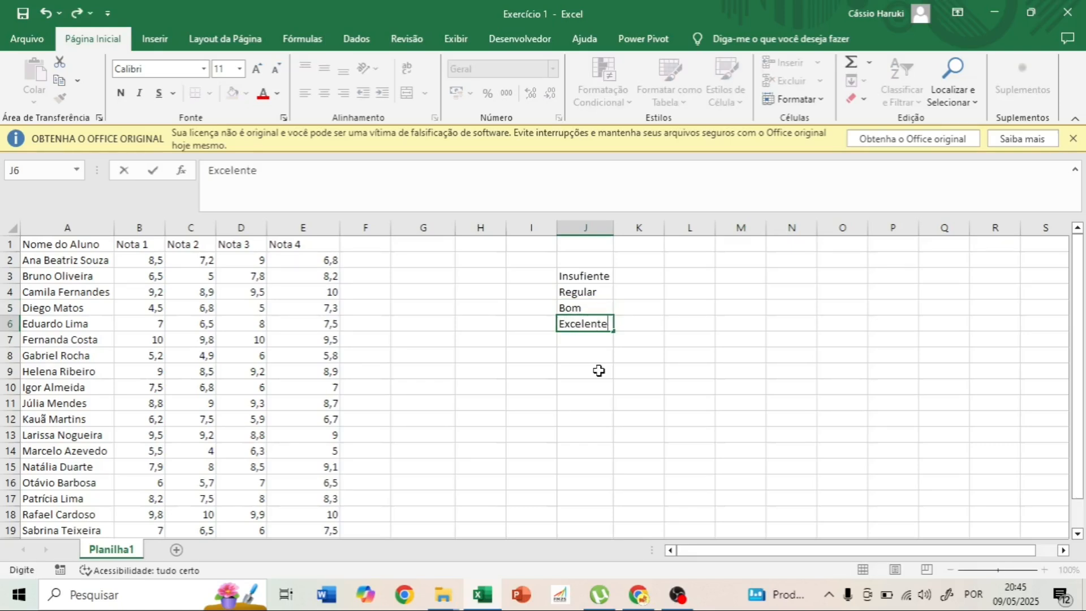
key(Return)
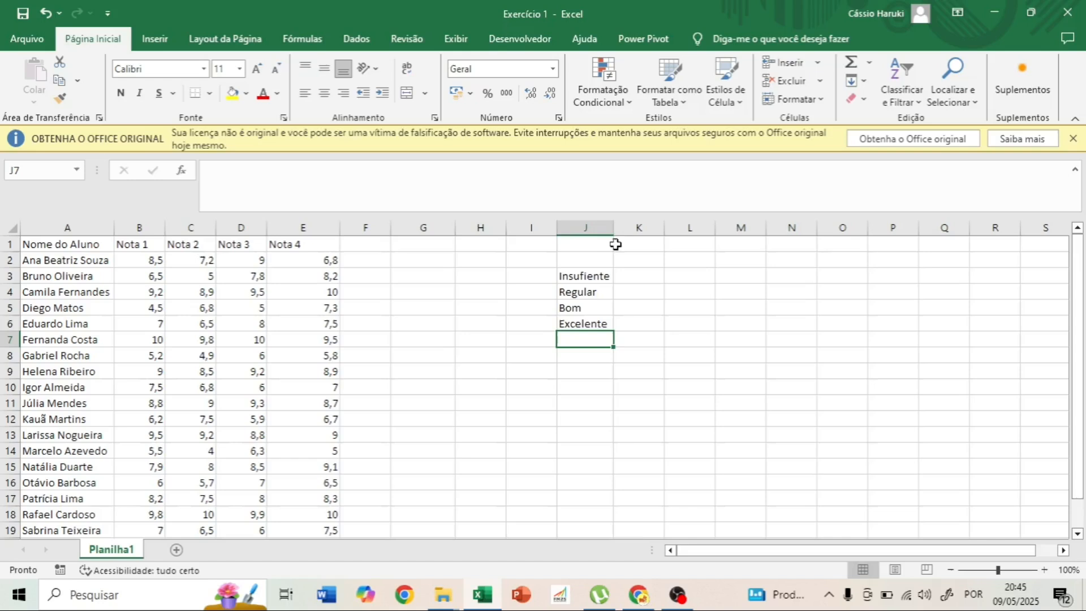
drag(615, 227, 620, 229)
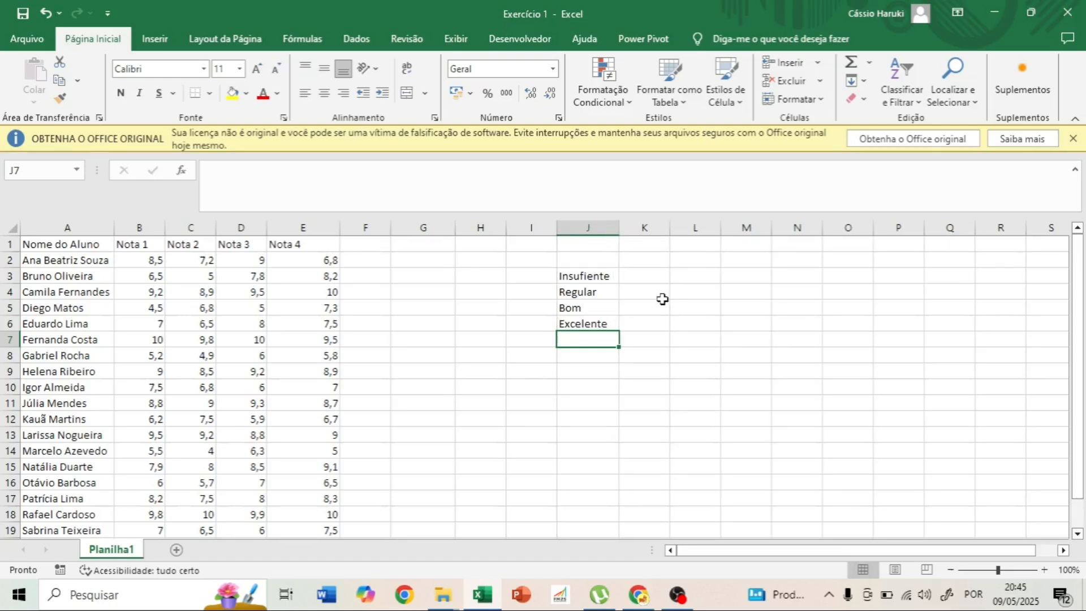
Step: Enter the score range 0<A<5 for Insufiente in K3 and 5=<A<7 for Regular in K4
click(663, 279)
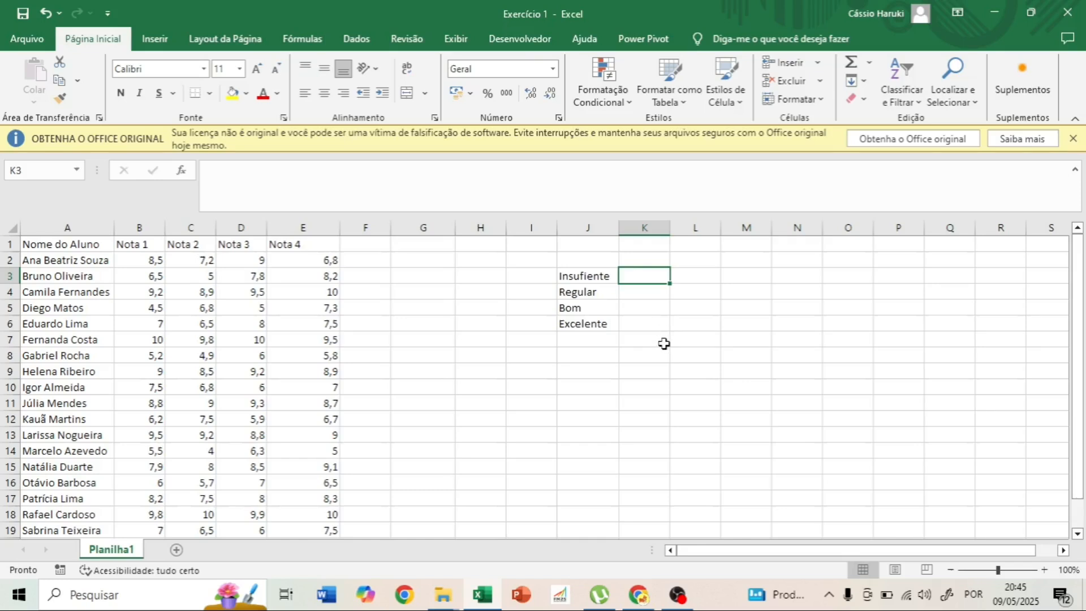
text(0)
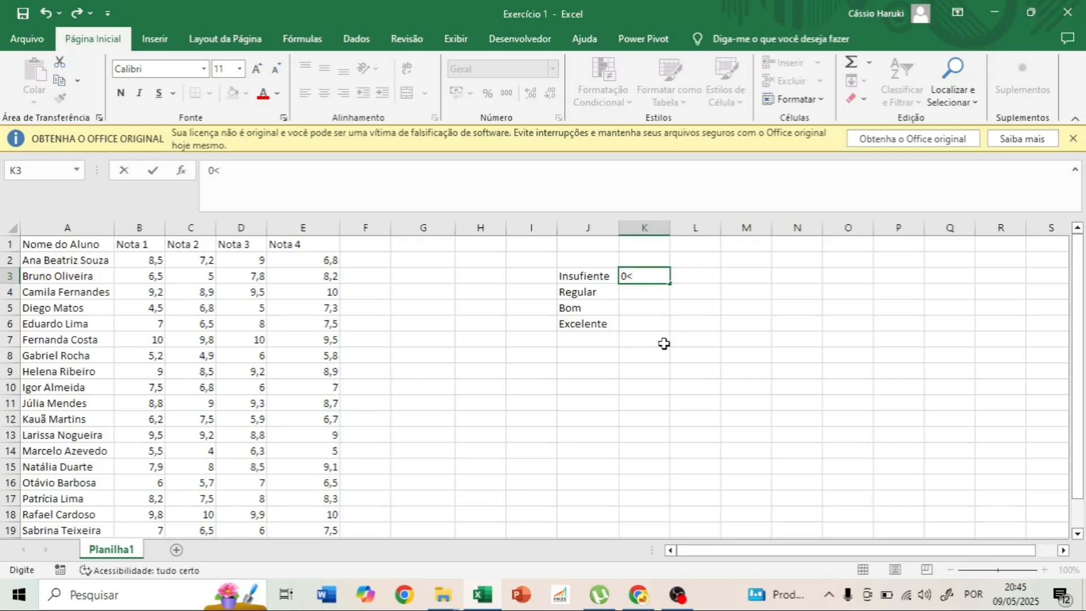
text(<A)
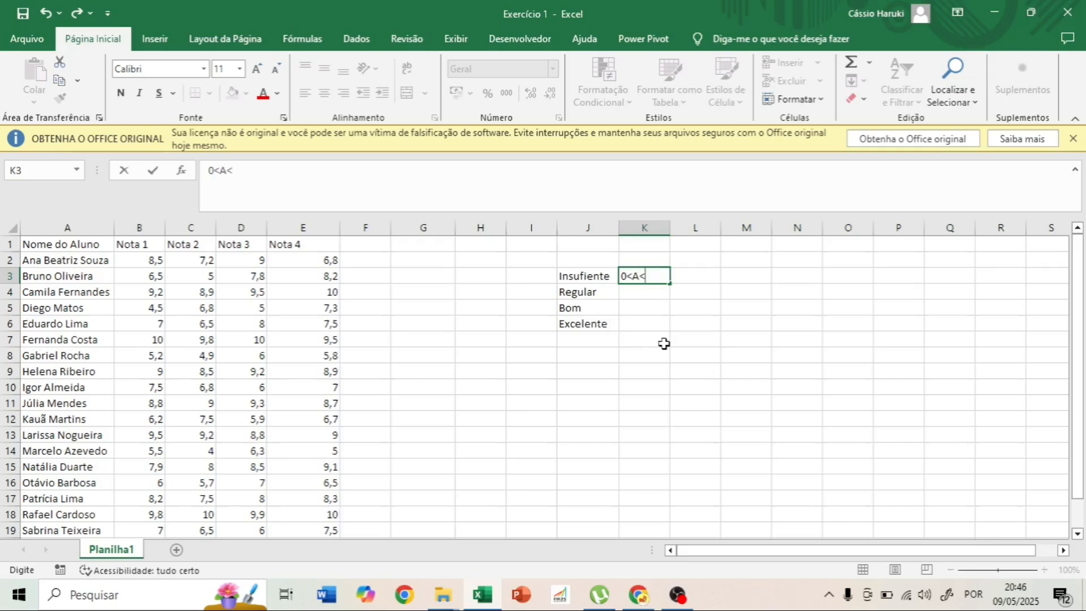
text(<5)
key(Return)
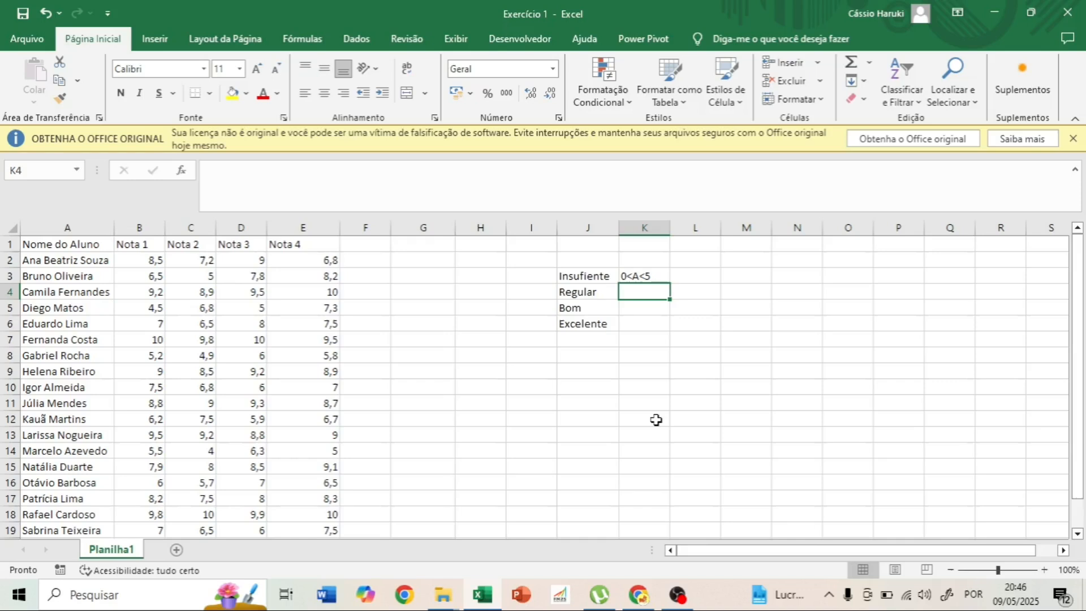
text(5)
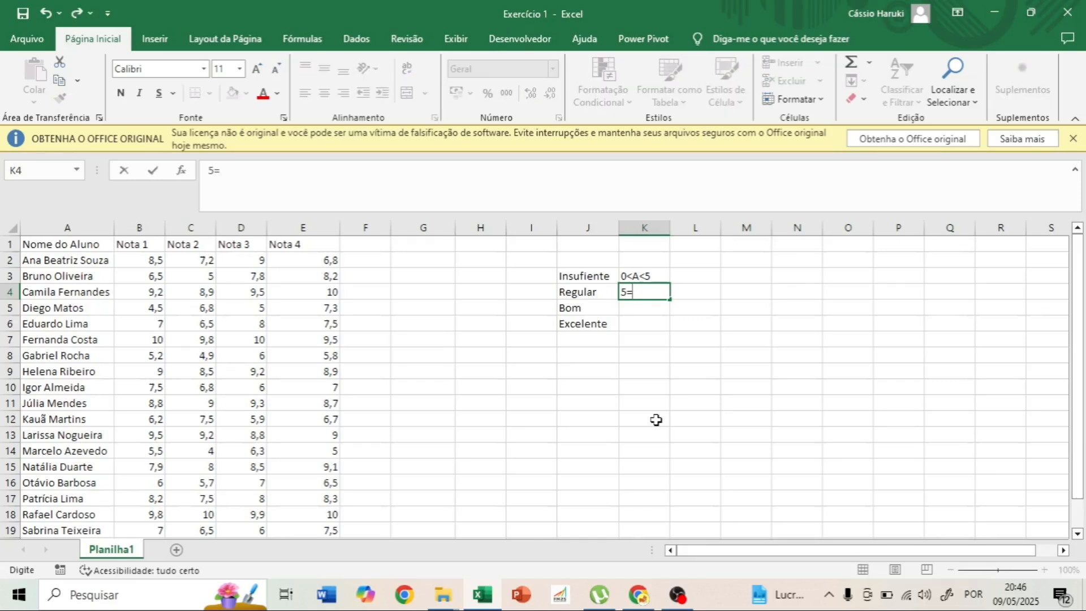
text(=<A<7)
key(Return)
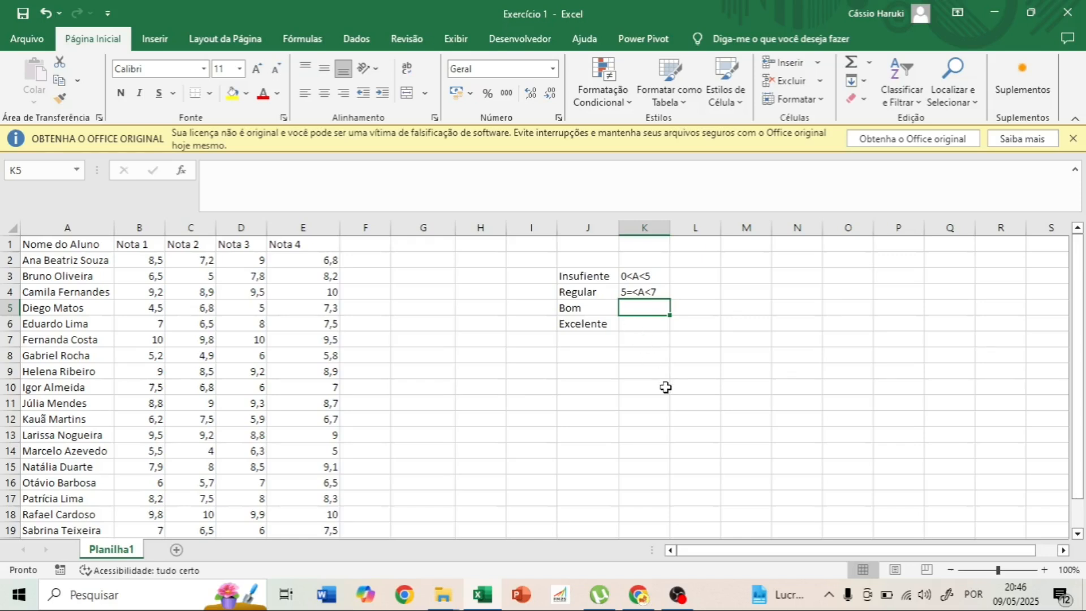
Step: Enter the score range 7=<A<9 for Bom in K5 and >9 for Excelente in K6
text(7=<)
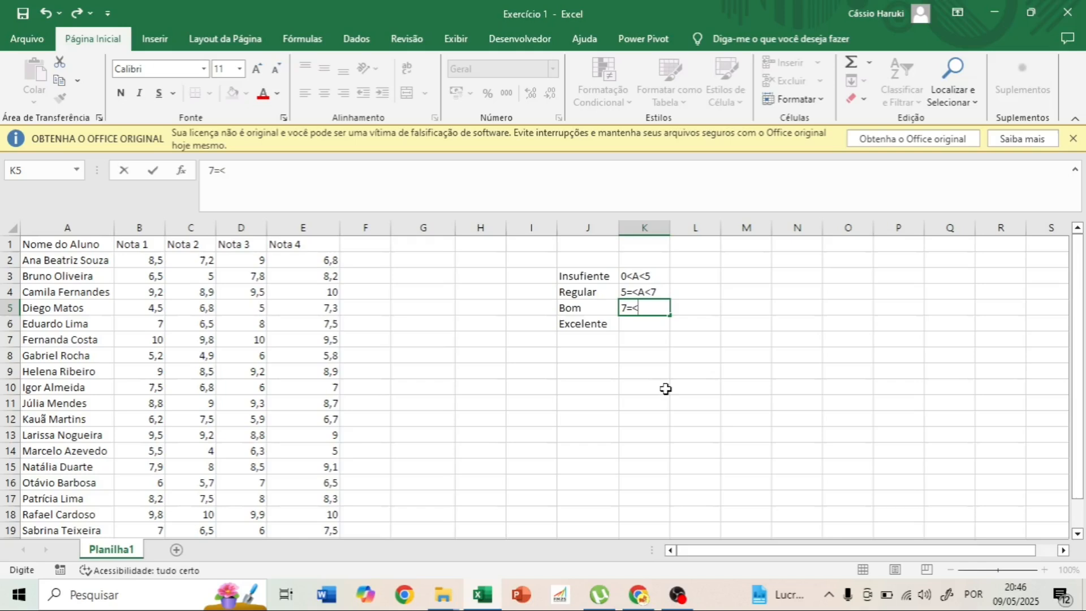
text(A<9)
key(Return)
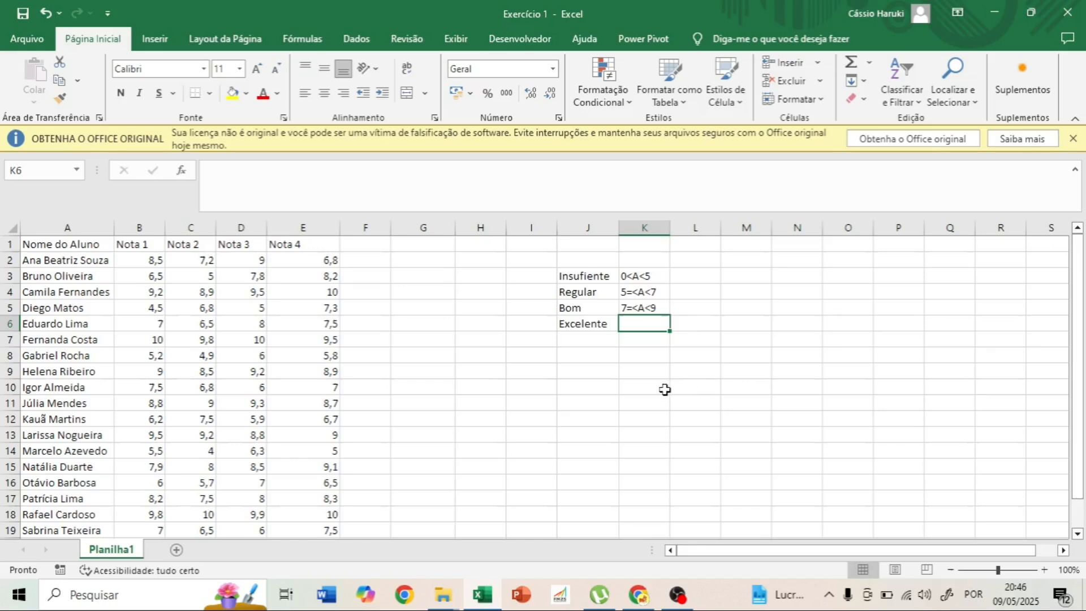
text(>9)
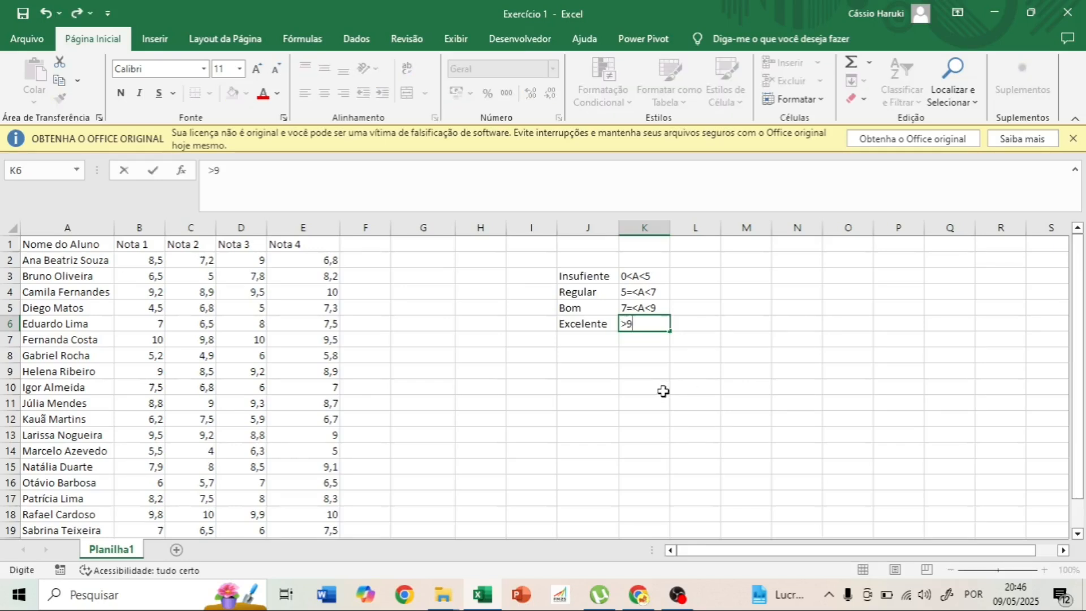
key(Return)
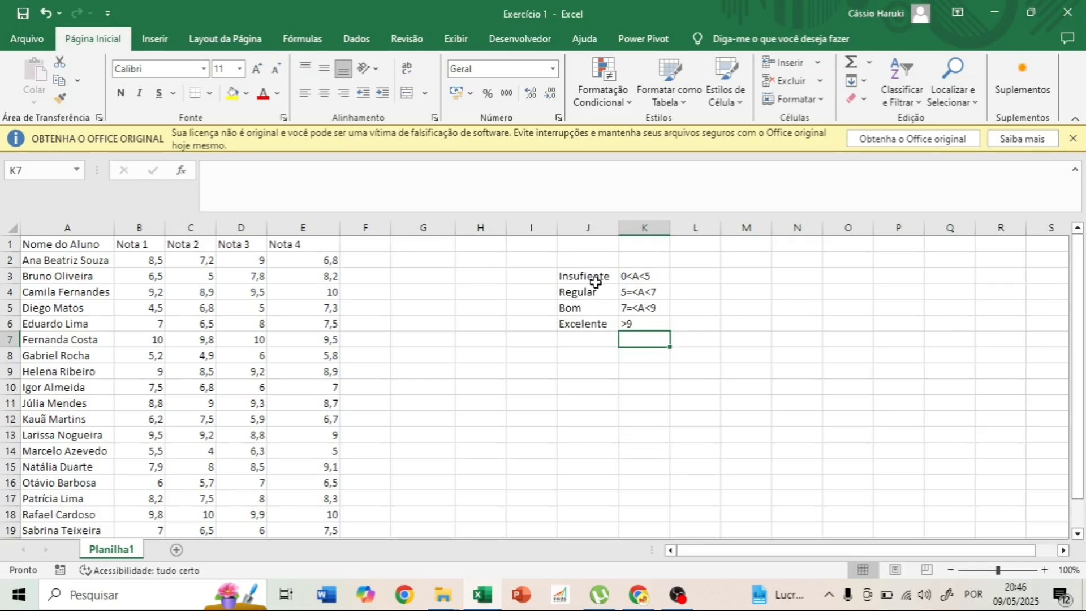
drag(595, 281, 598, 323)
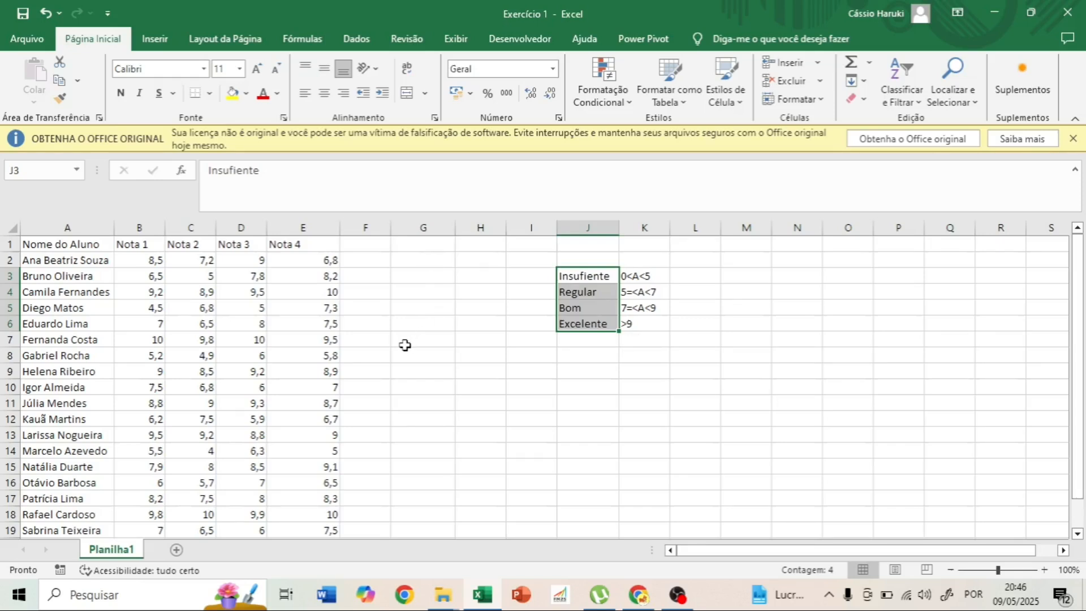
Step: Add the column header "Média" in F1, beside the Nota 4 column
click(368, 260)
click(369, 247)
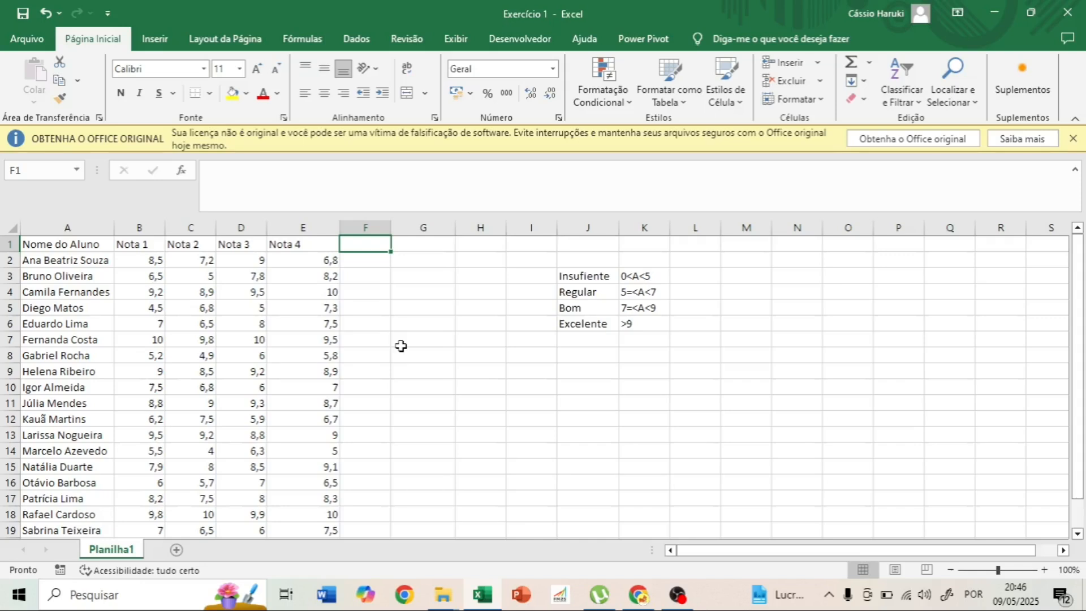
text(Média)
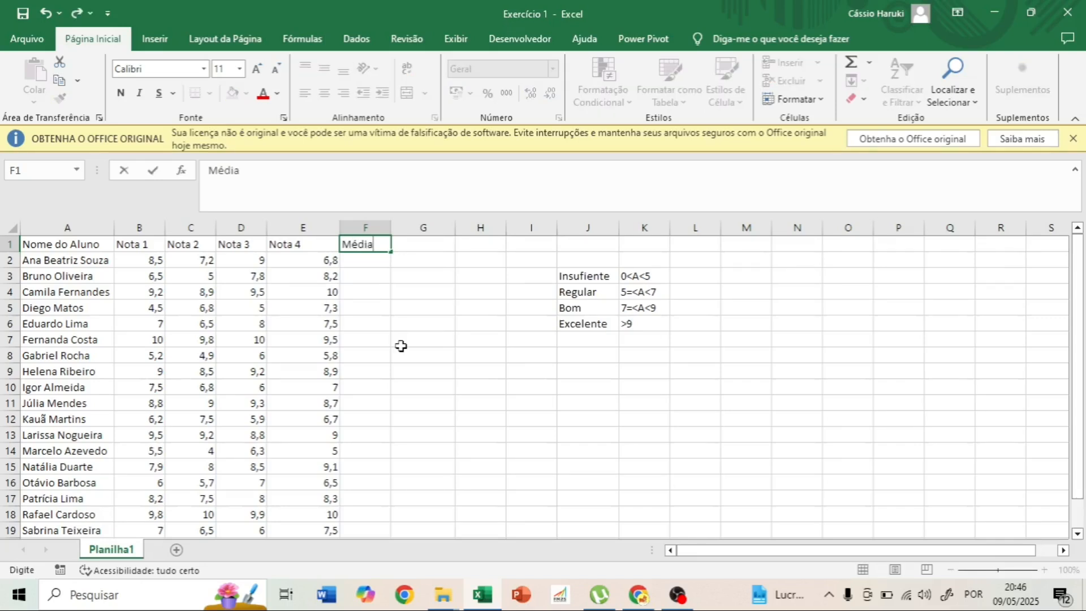
key(Return)
Step: Calculate the first student's average in F2 with the formula =MÉDIA(B2;C2;D2;E2)
text(=)
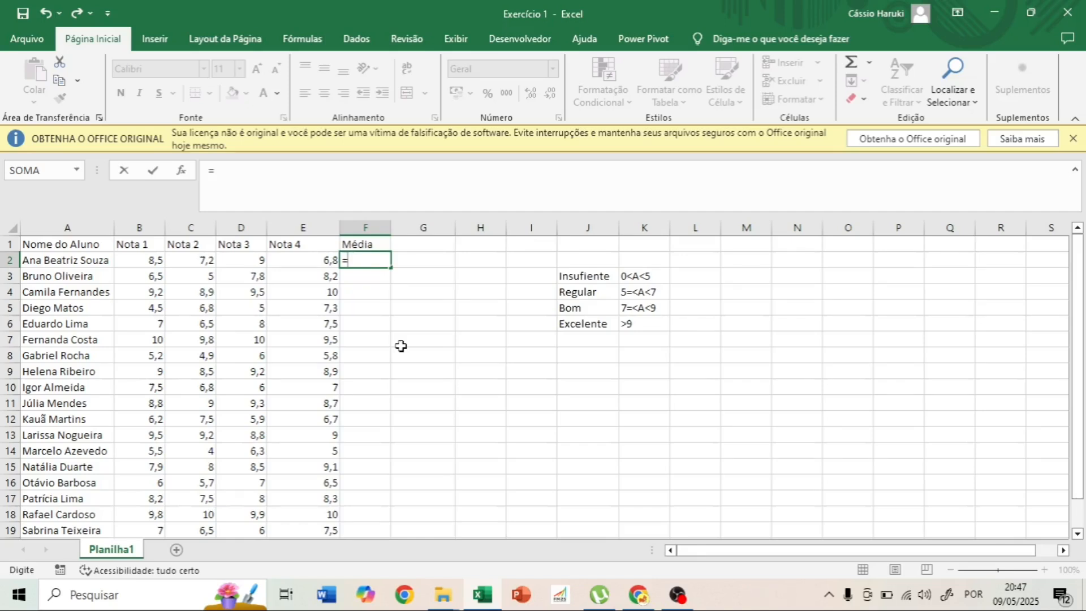
text(mé)
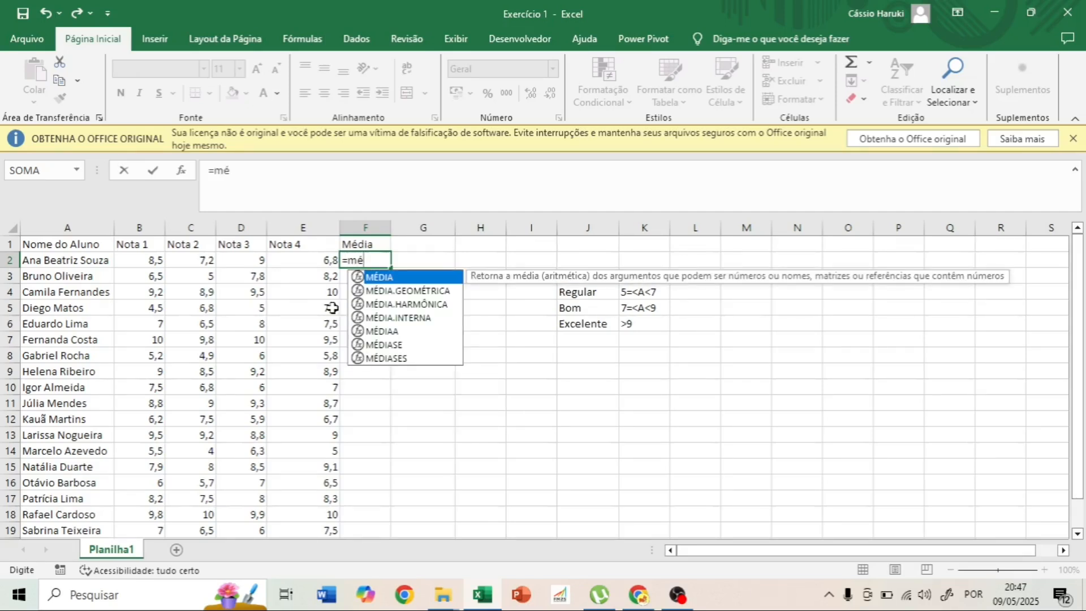
double_click(382, 279)
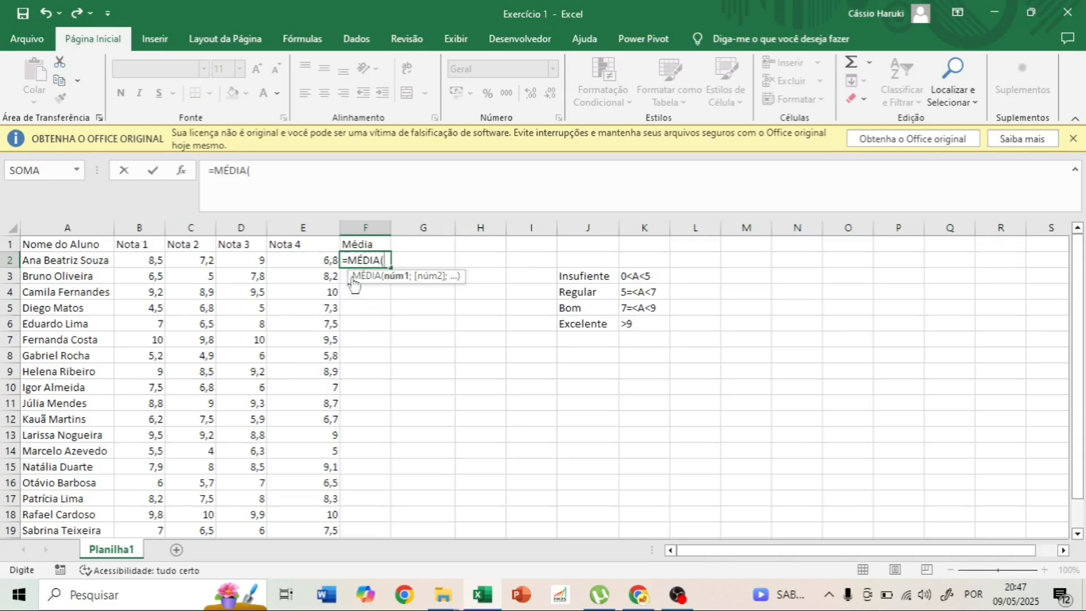
click(133, 261)
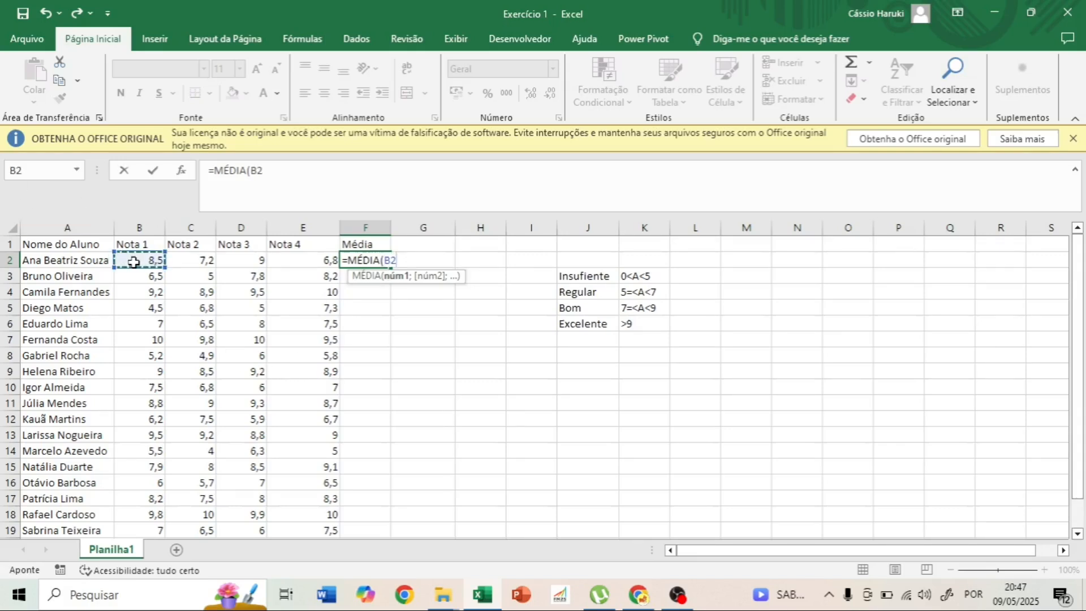
text(;)
key(Right)
key(Left)
key(Left)
key(Left)
key(Left)
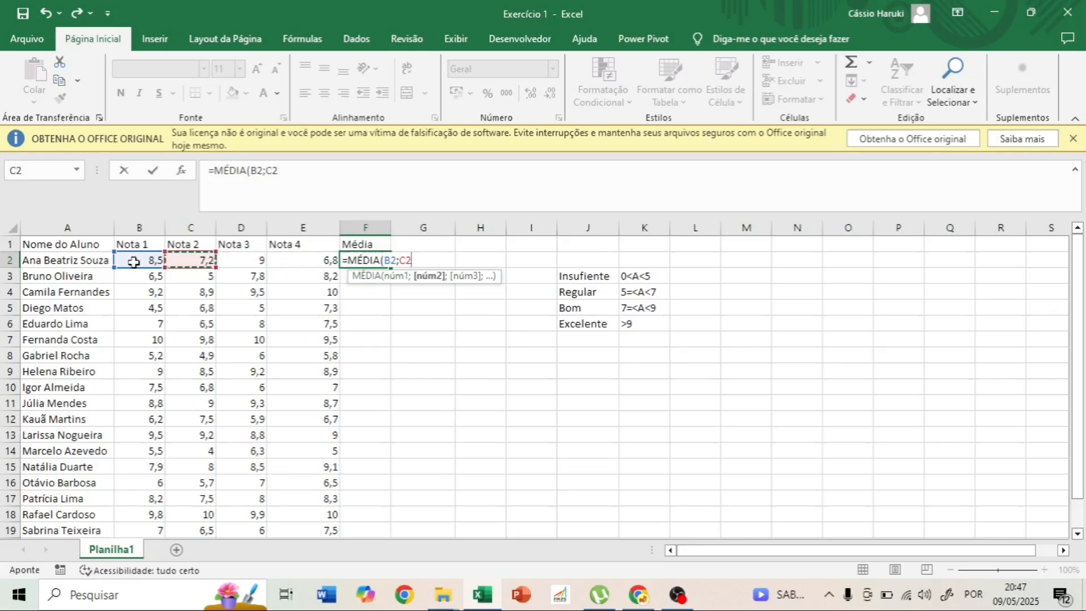
text(;)
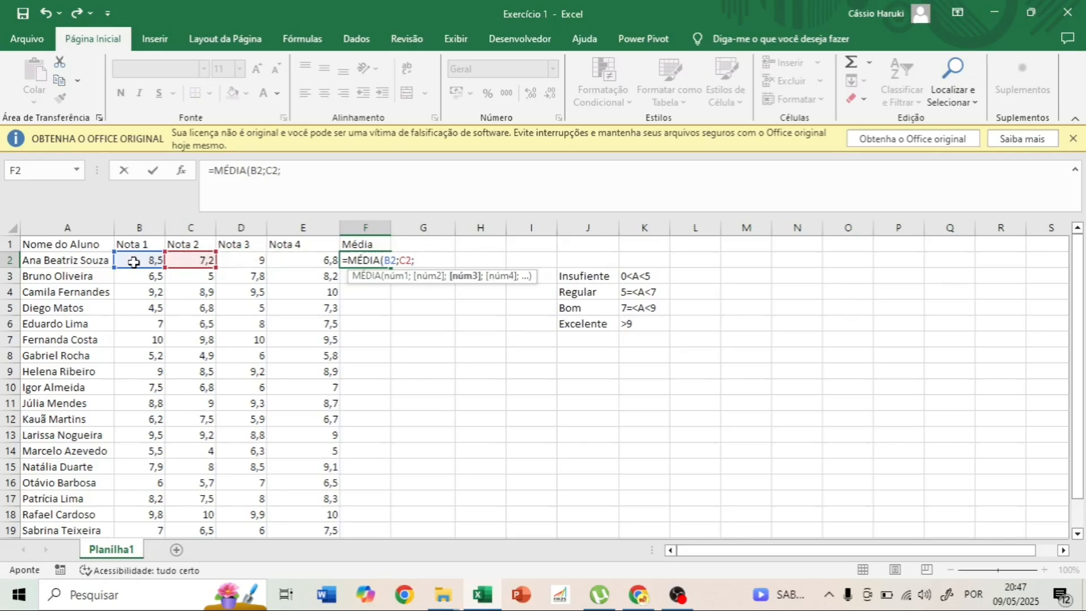
key(Right)
key(Left)
key(Left)
key(Left)
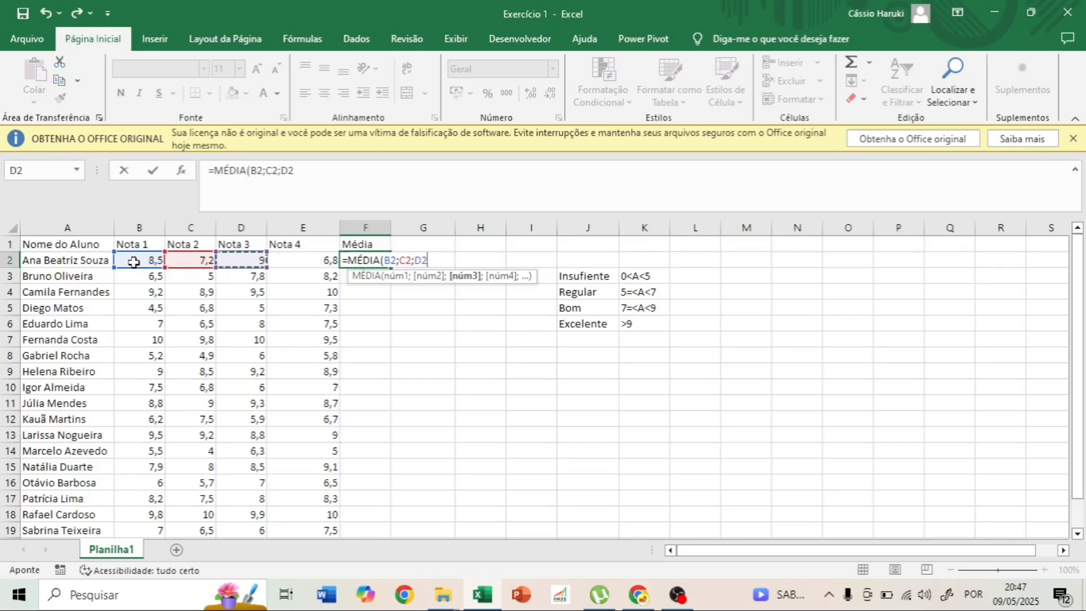
text(;)
key(Right)
key(Left)
key(Left)
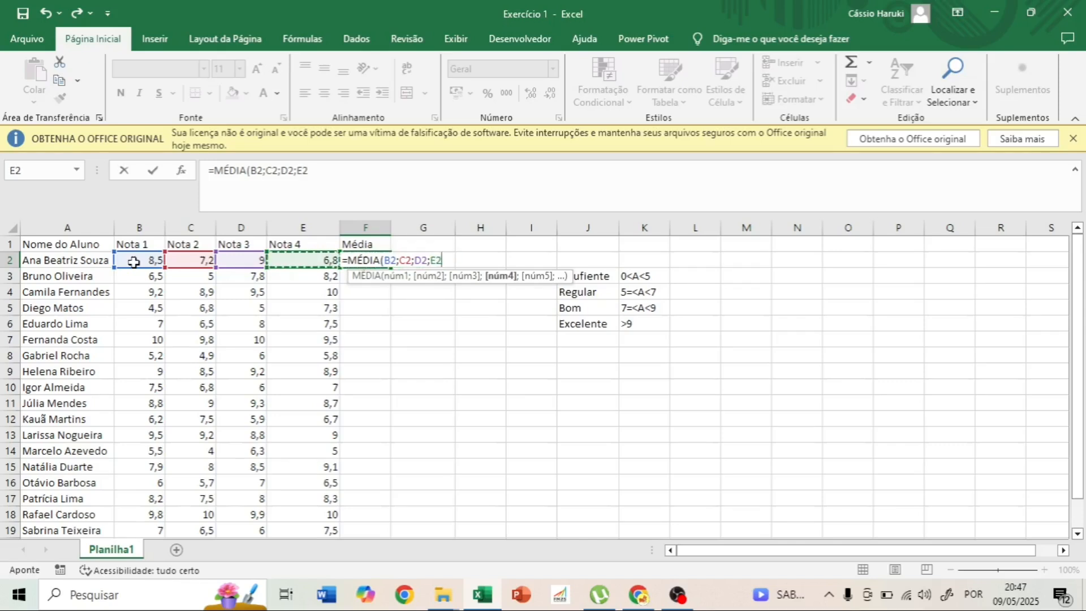
text())
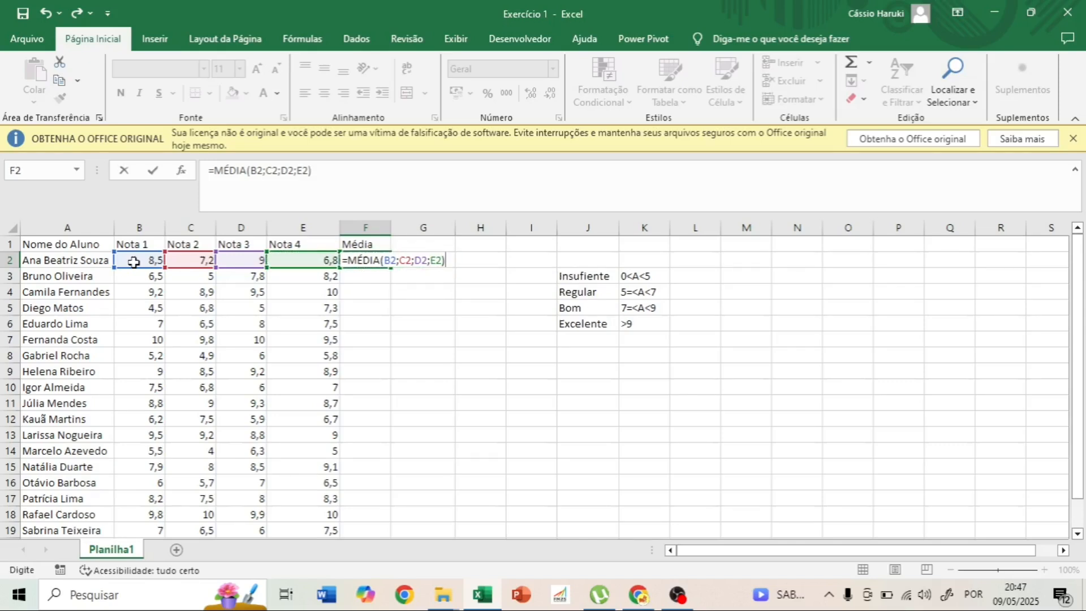
key(Return)
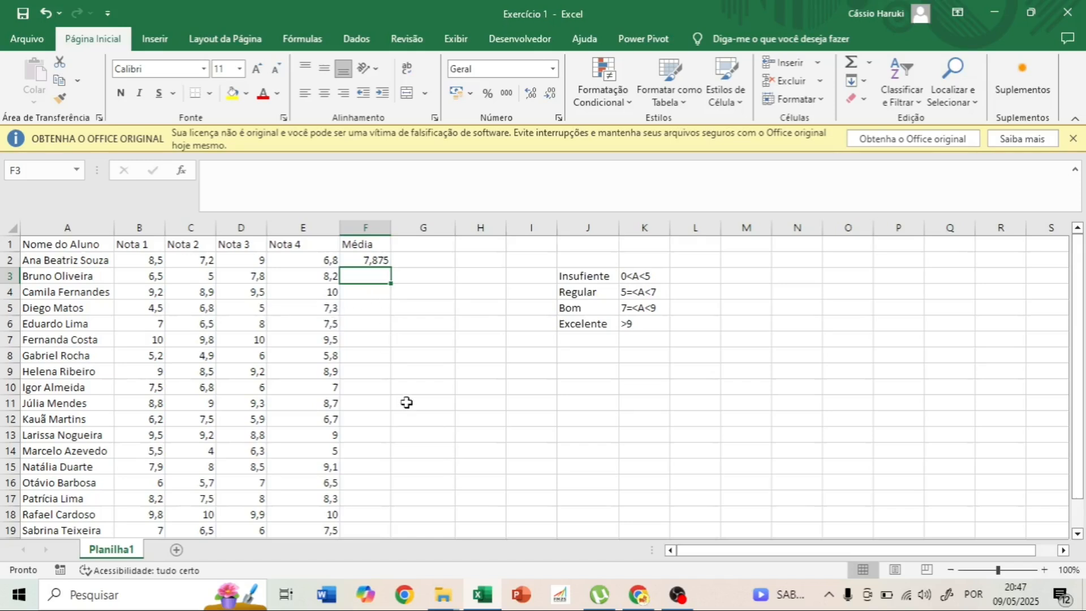
Step: Calculate the second student's average in F3 with the range formula =MÉDIA(B3:E3)
text(=)
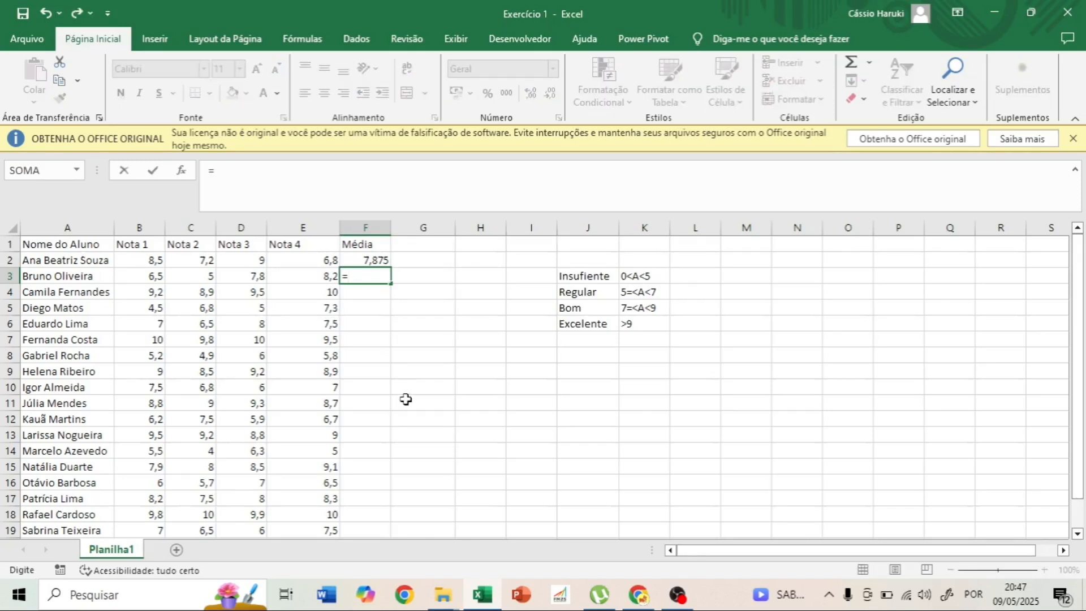
text(mé)
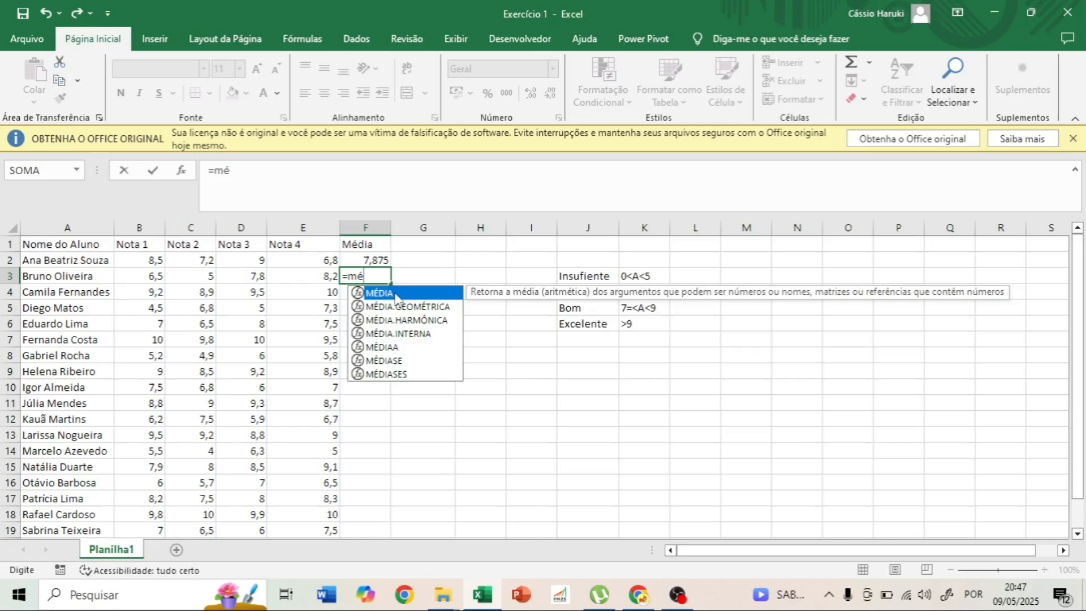
double_click(396, 293)
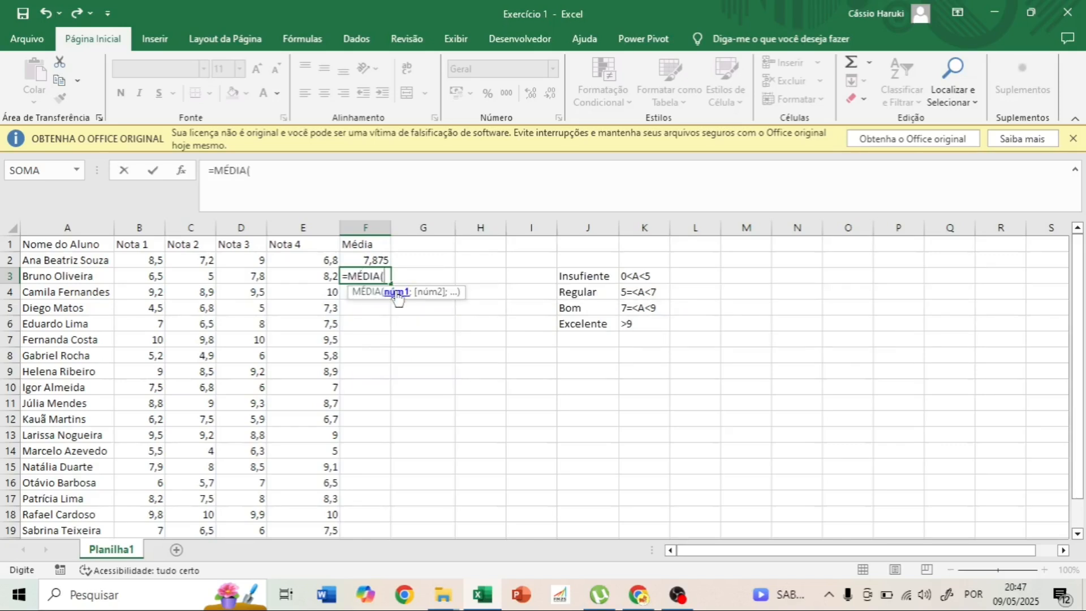
click(150, 275)
drag(149, 274, 289, 283)
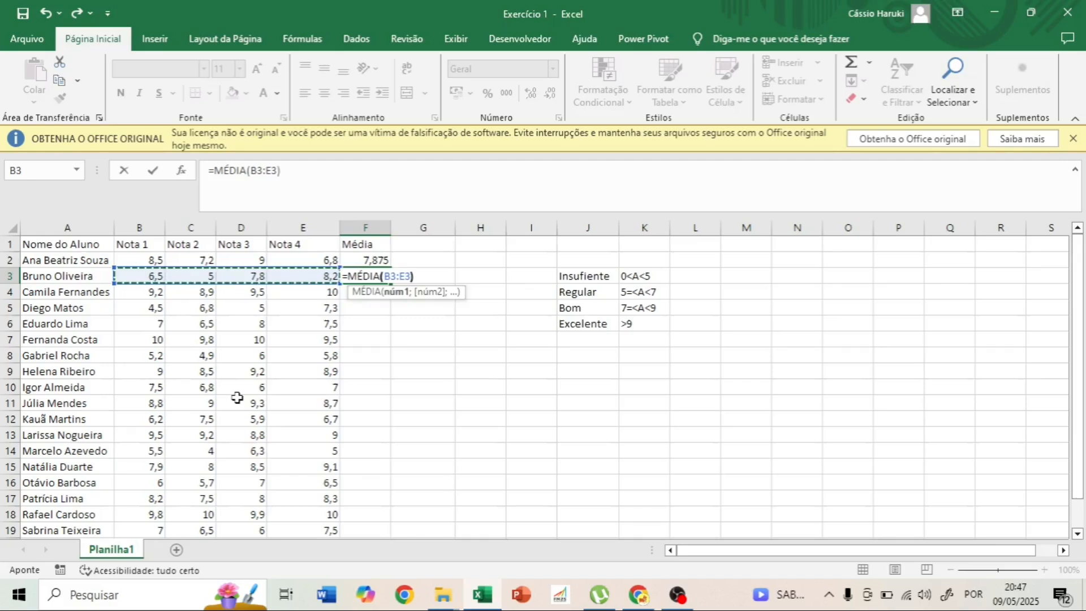
text())
key(Return)
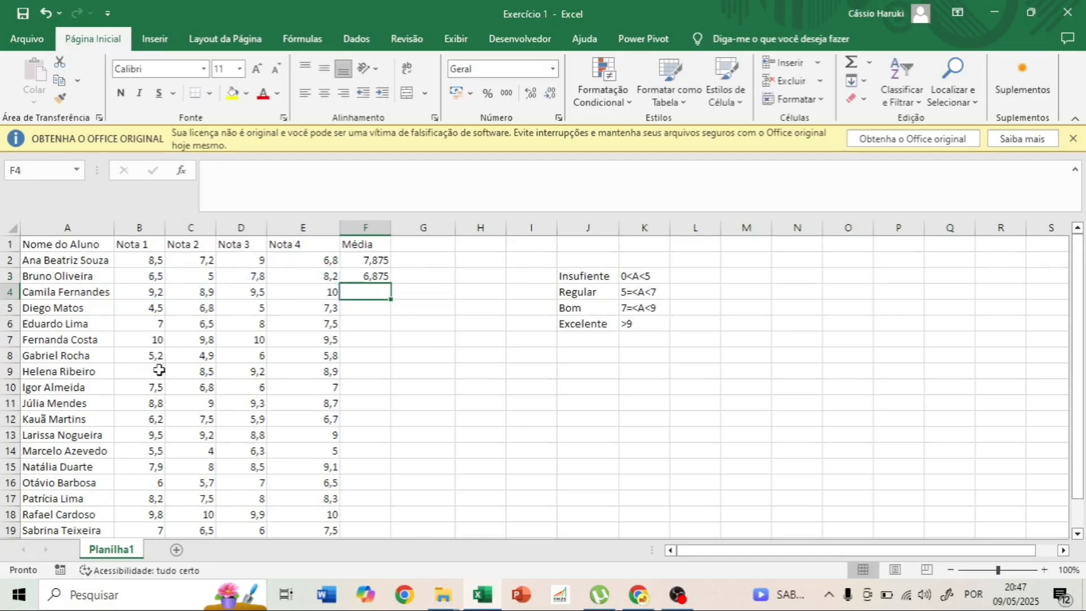
Step: Fill the average formula from F3 down the Média column to the last student in row 21
click(379, 277)
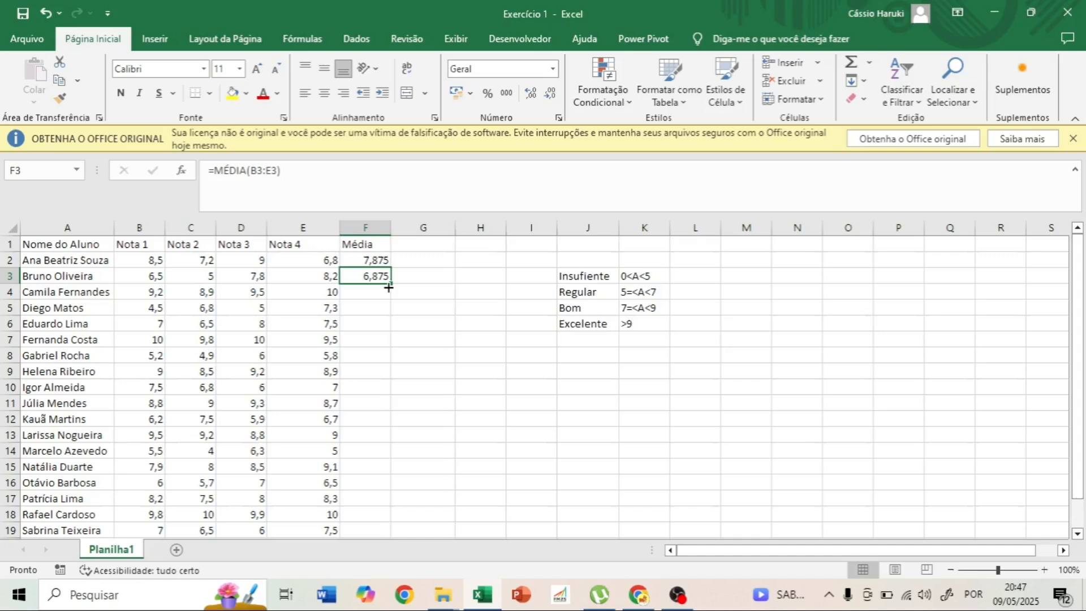
drag(388, 288, 374, 536)
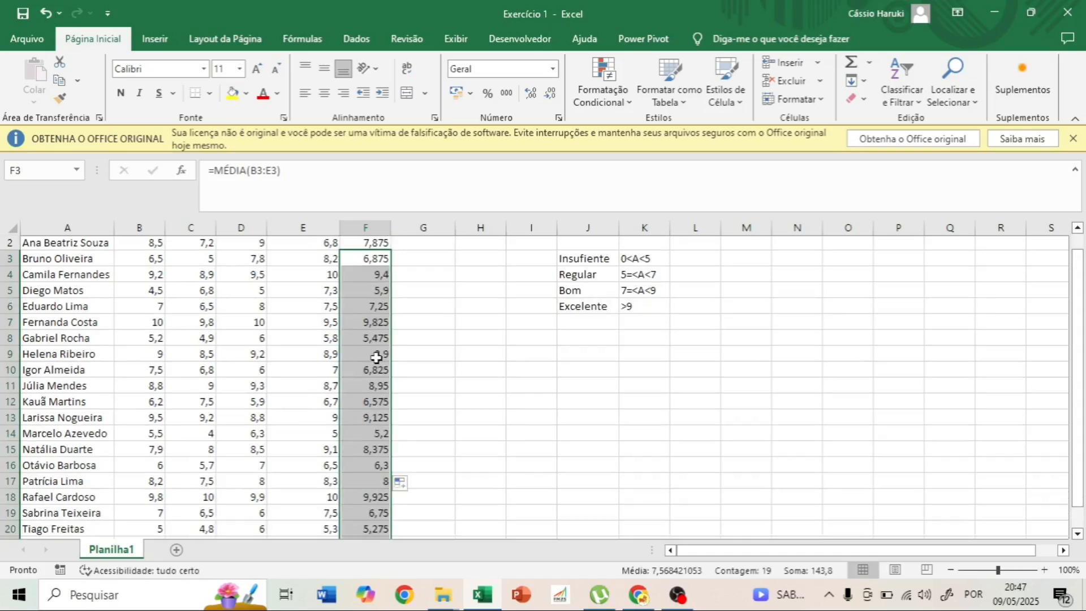
scroll(376, 357, down, 3)
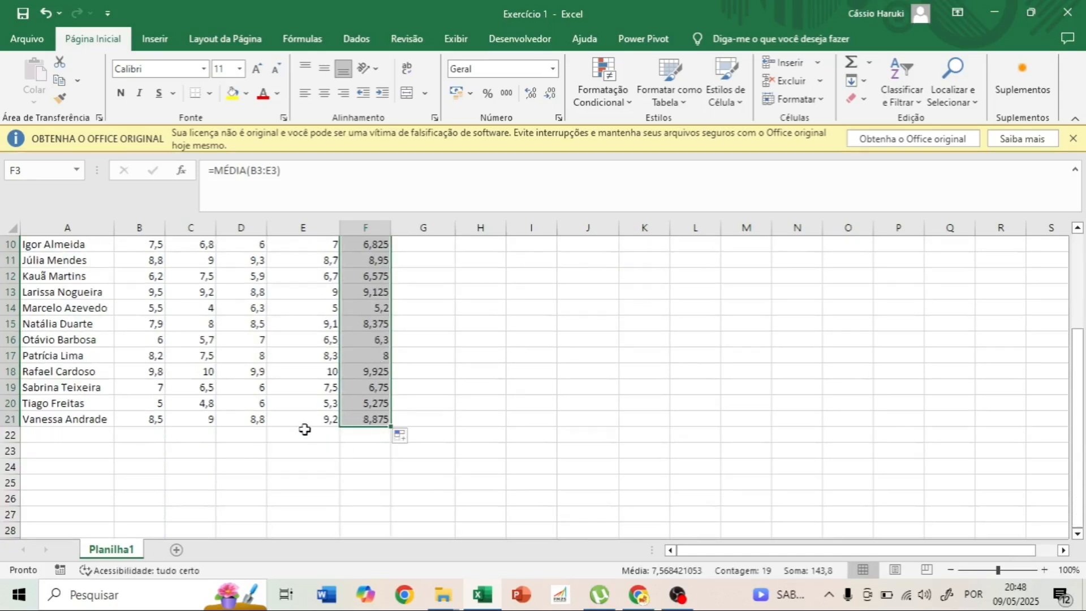
scroll(327, 412, up, 3)
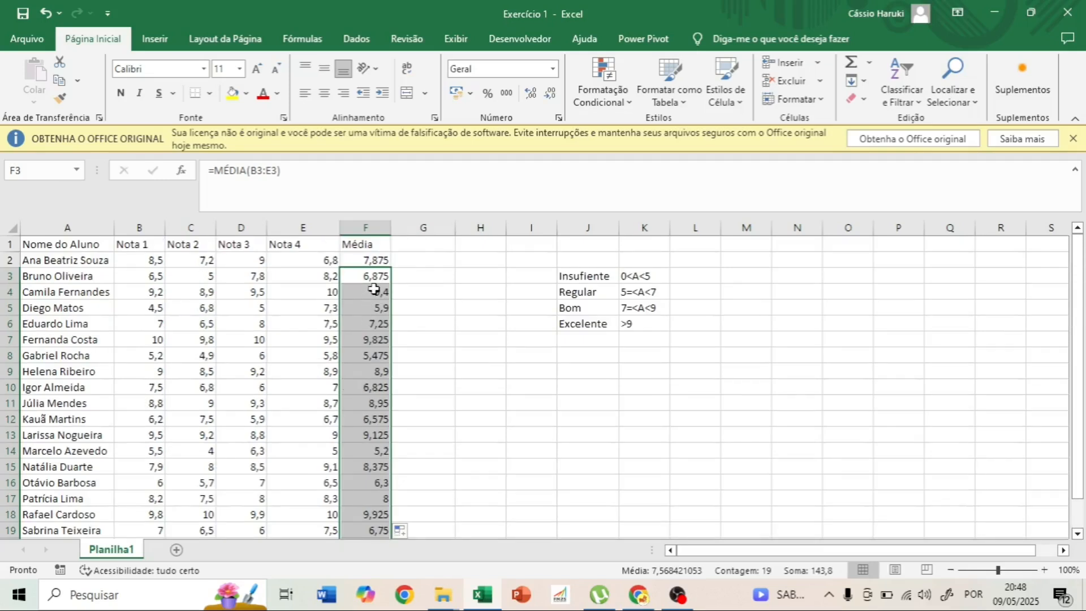
click(366, 260)
Step: Fill the header cells A1:F1, from Nome do Aluno to Média, with yellow
click(78, 247)
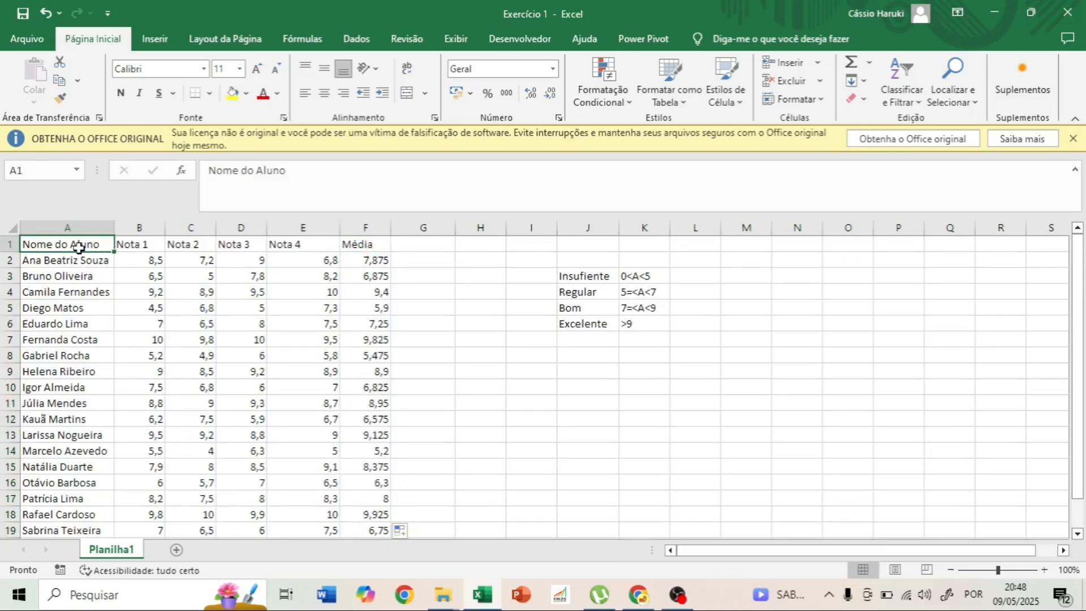
key(shift+Right)
key(shift+Right)
key(shift+Right)
key(shift+Right)
key(shift+Right)
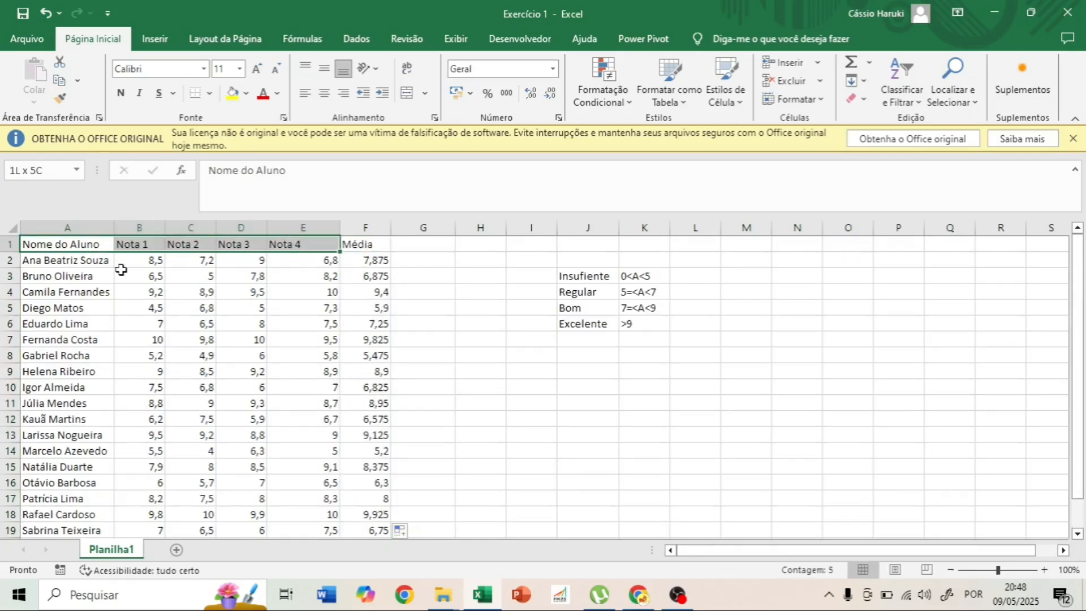
key(Left)
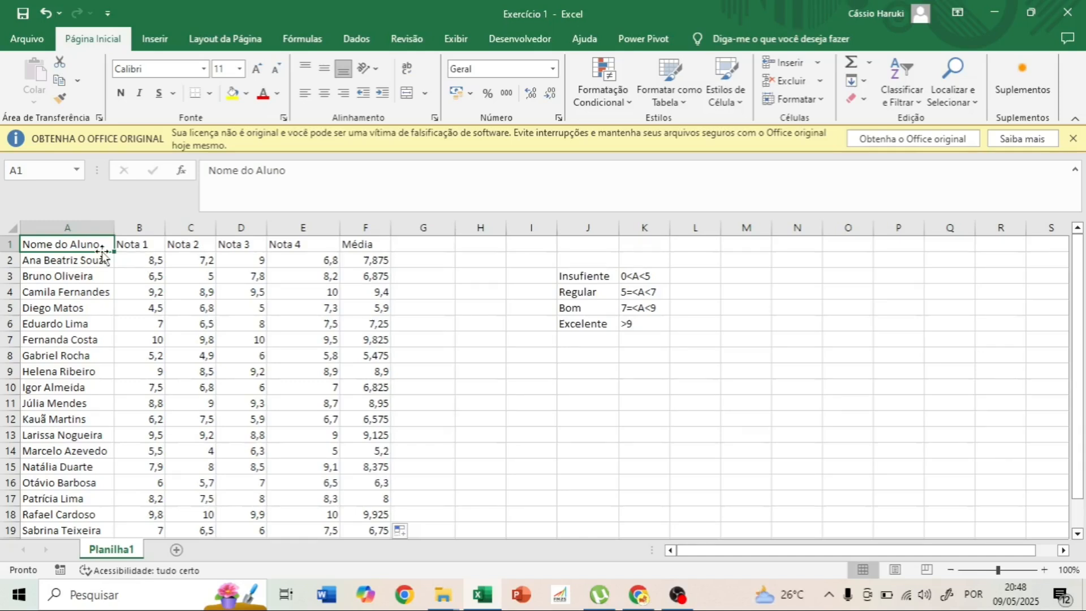
key(shift+Right)
key(shift+Right)
key(shift+Right)
key(shift+Right)
key(shift+Right)
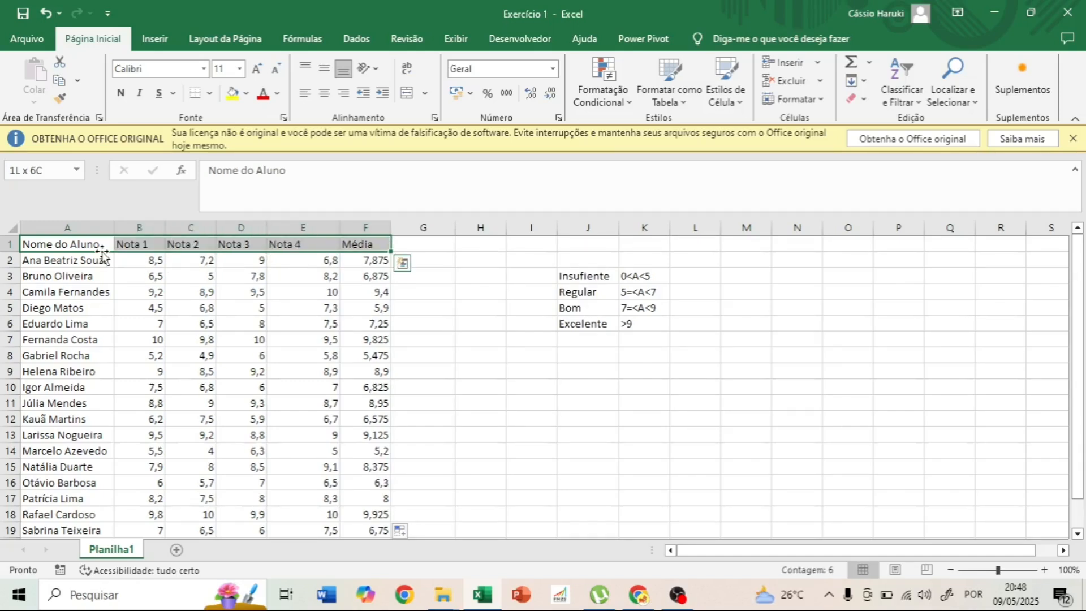
click(232, 94)
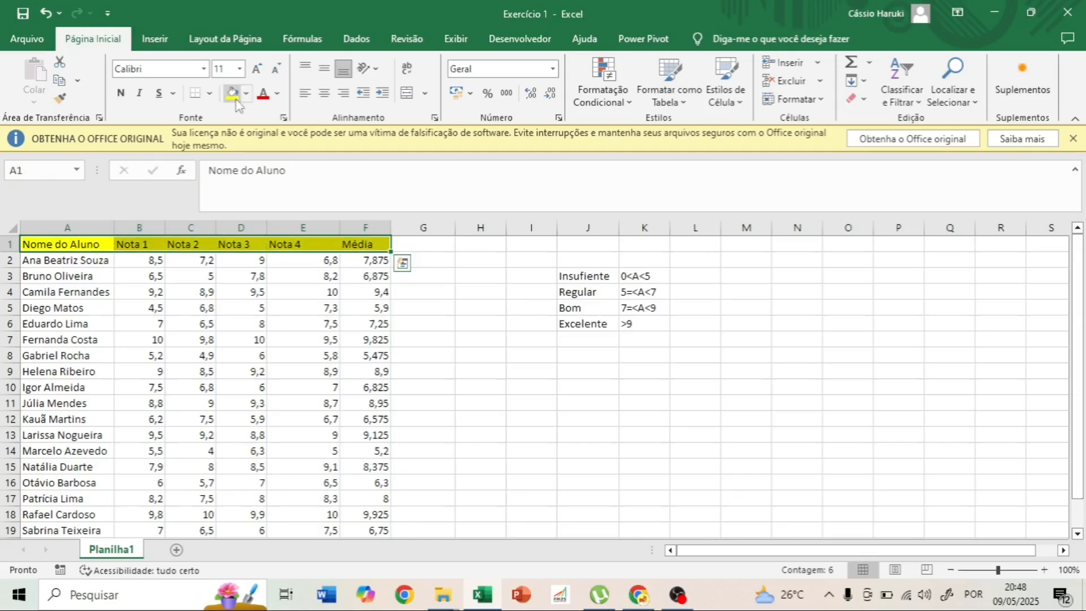
Step: Format the headers in A1:F1 as 12-point bold text, centred horizontally
click(240, 69)
click(226, 147)
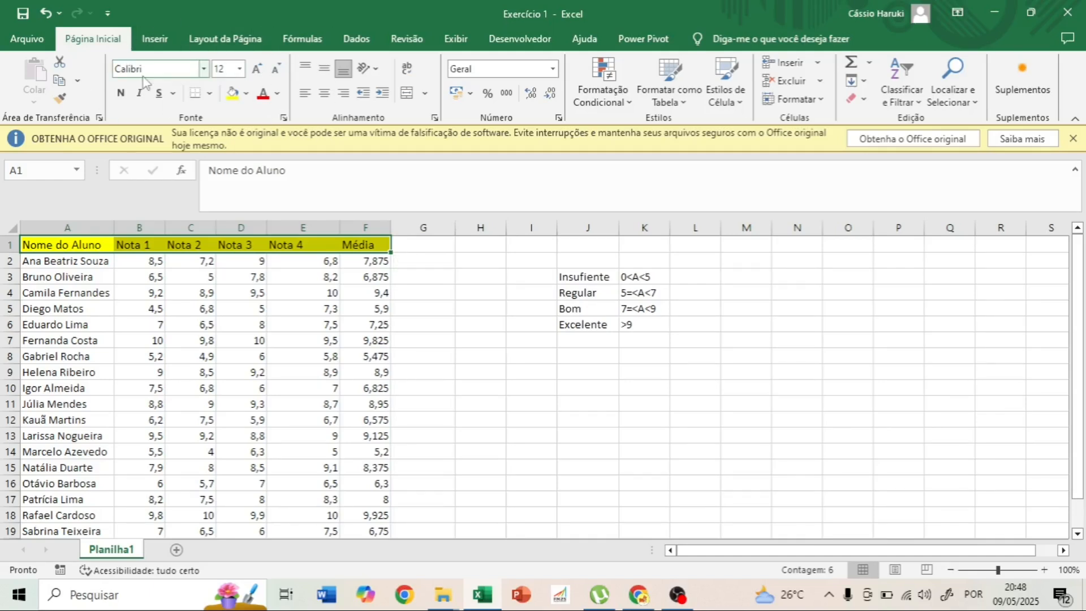
click(120, 94)
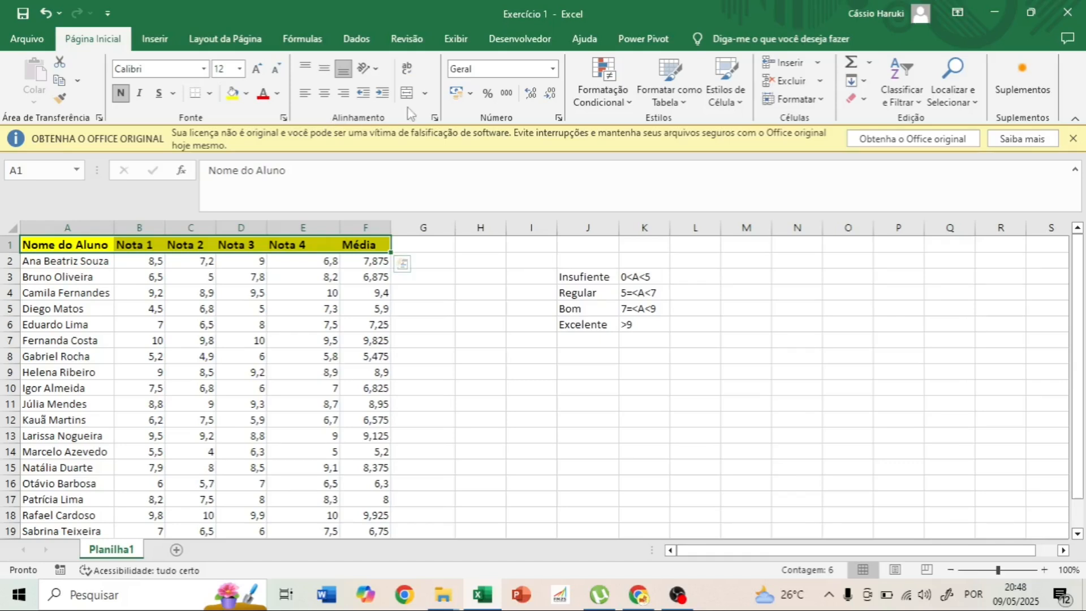
click(324, 93)
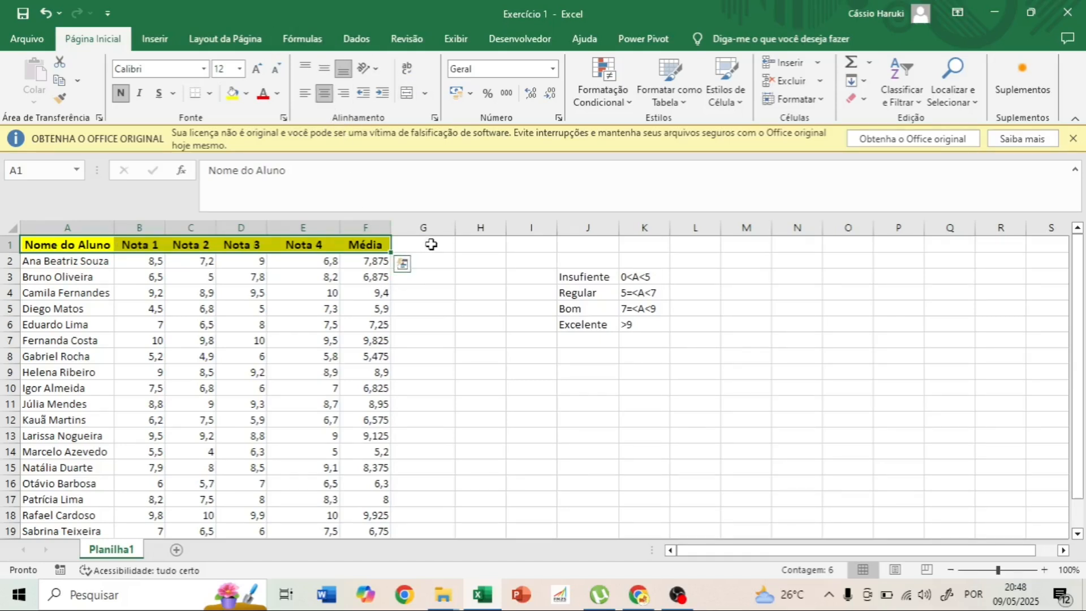
click(428, 246)
click(377, 245)
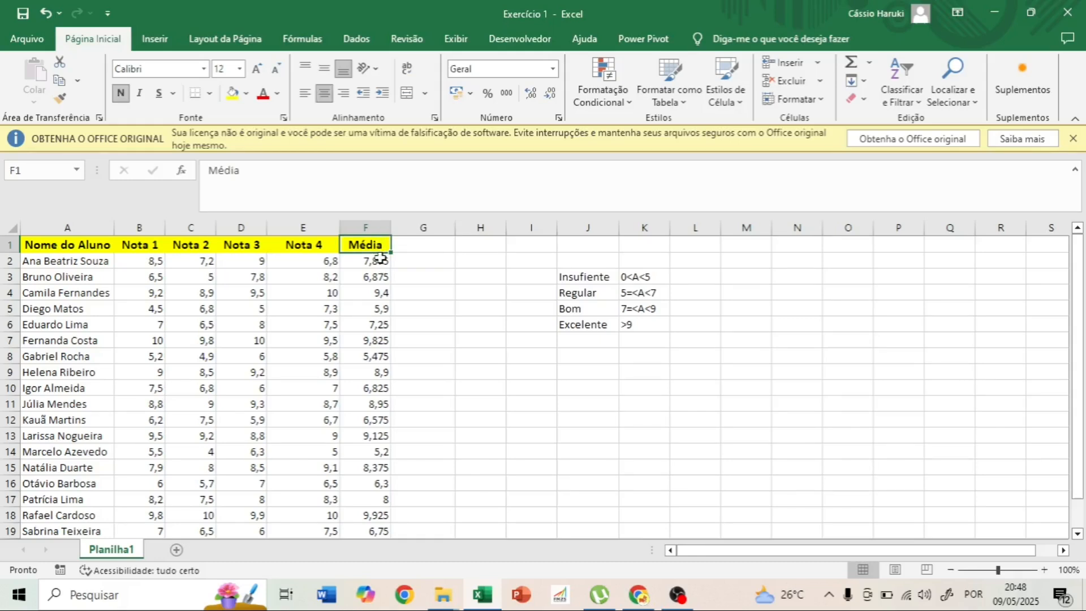
click(424, 244)
click(382, 244)
click(420, 246)
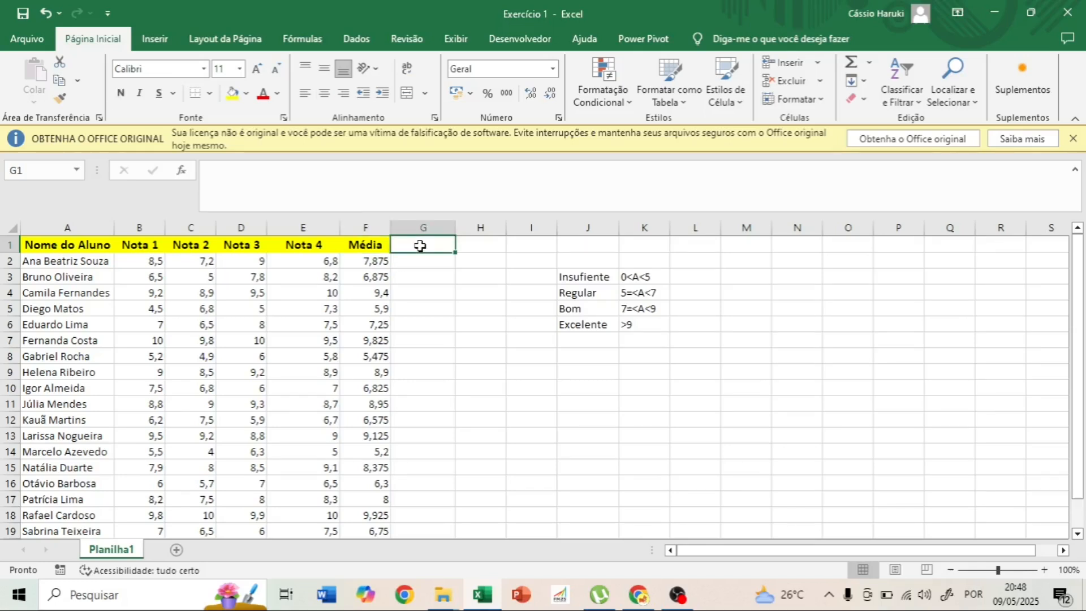
Step: Copy the Média header's formatting to G1 with the Format Painter and enter the header "Conceito" there
click(373, 247)
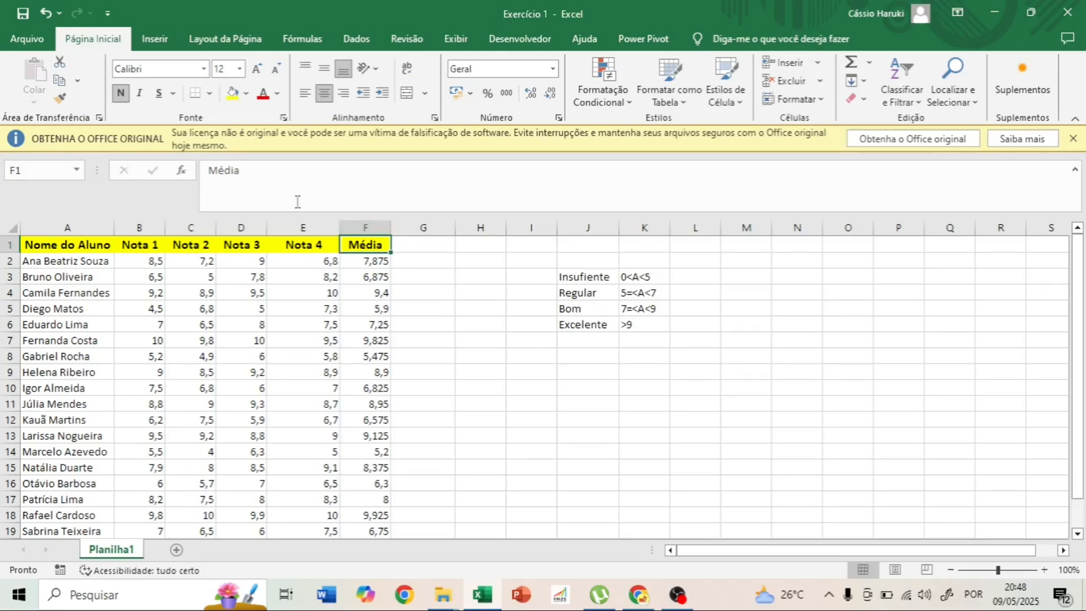
click(62, 99)
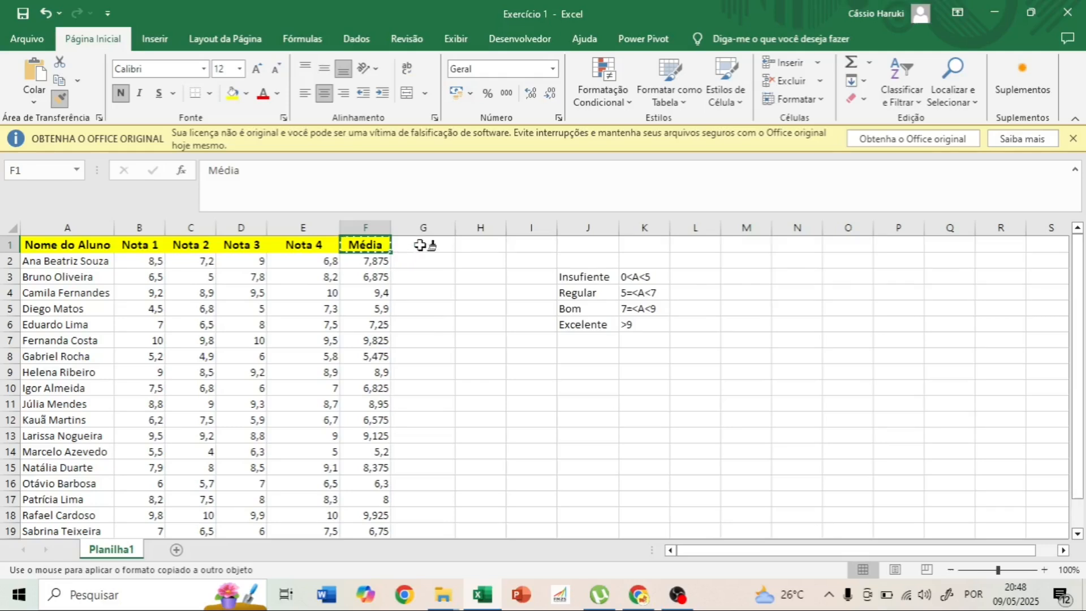
click(424, 245)
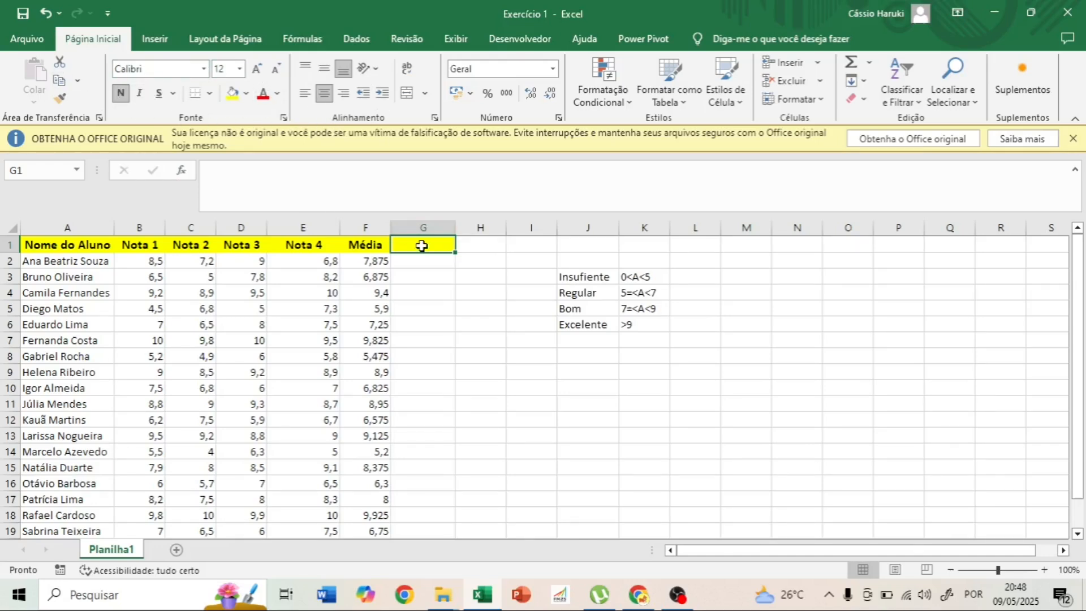
text(Conceito)
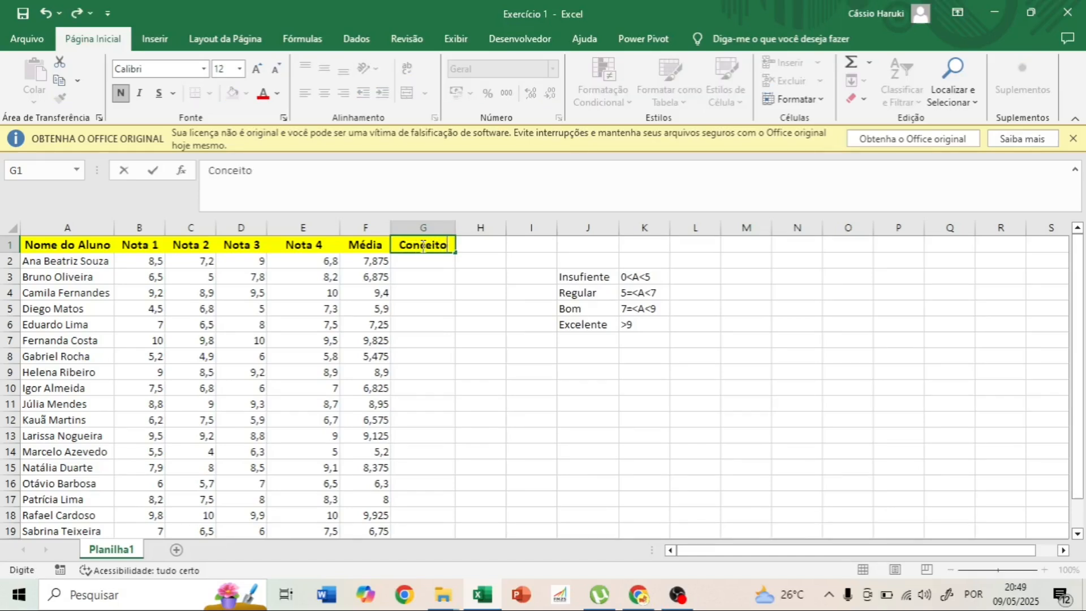
key(Return)
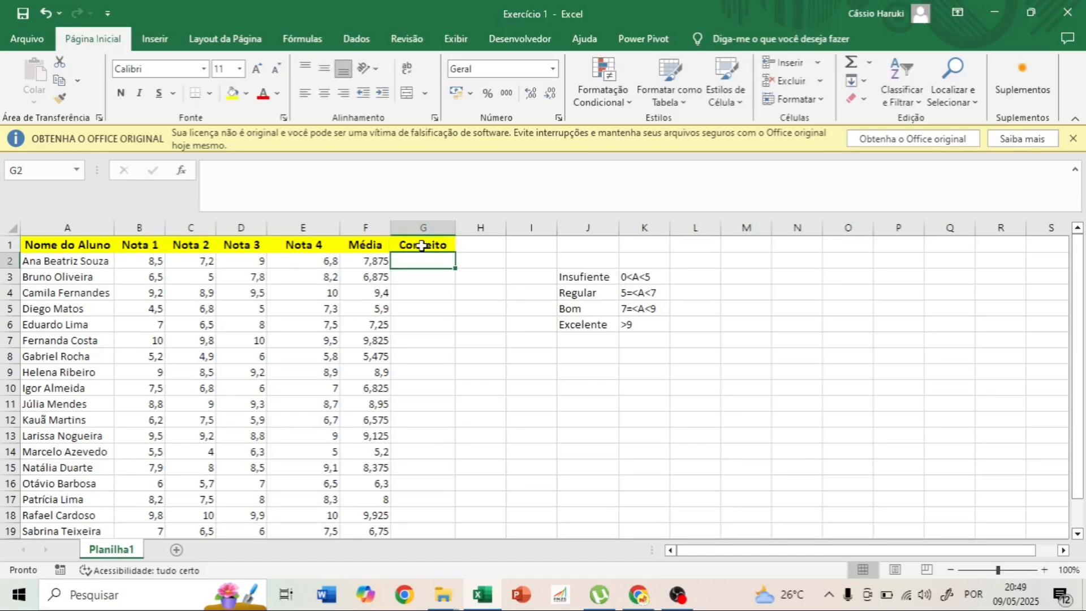
Step: Switch to the draw.io flowchart in the browser and review the grade decisions and the rating each one leads to
key(XF86AudioLowerVolume)
key(alt+Tab)
key(alt+Tab)
key(alt+Tab)
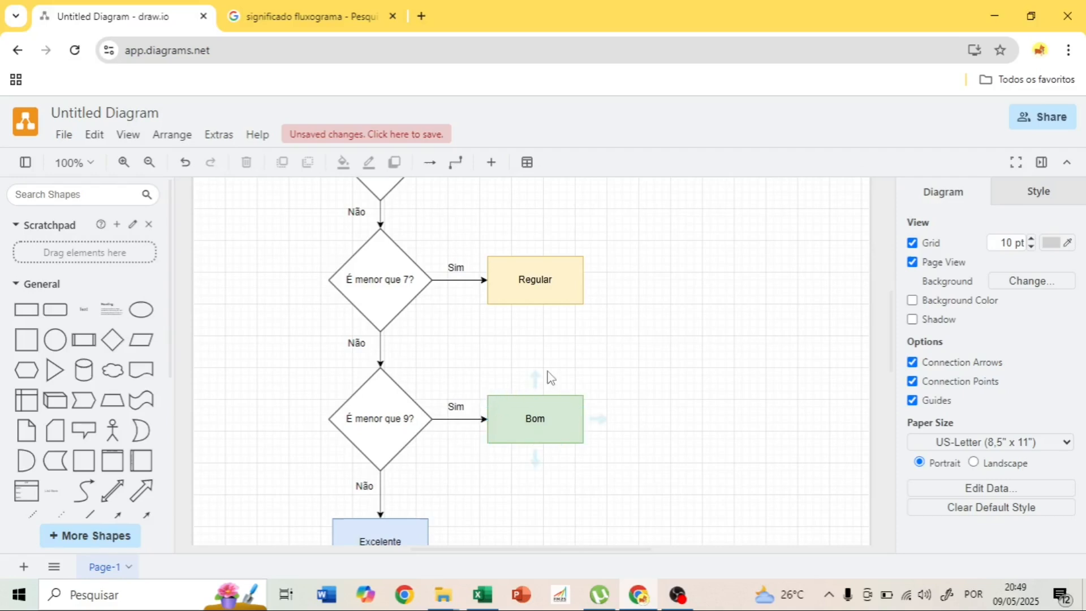
scroll(547, 378, up, 3)
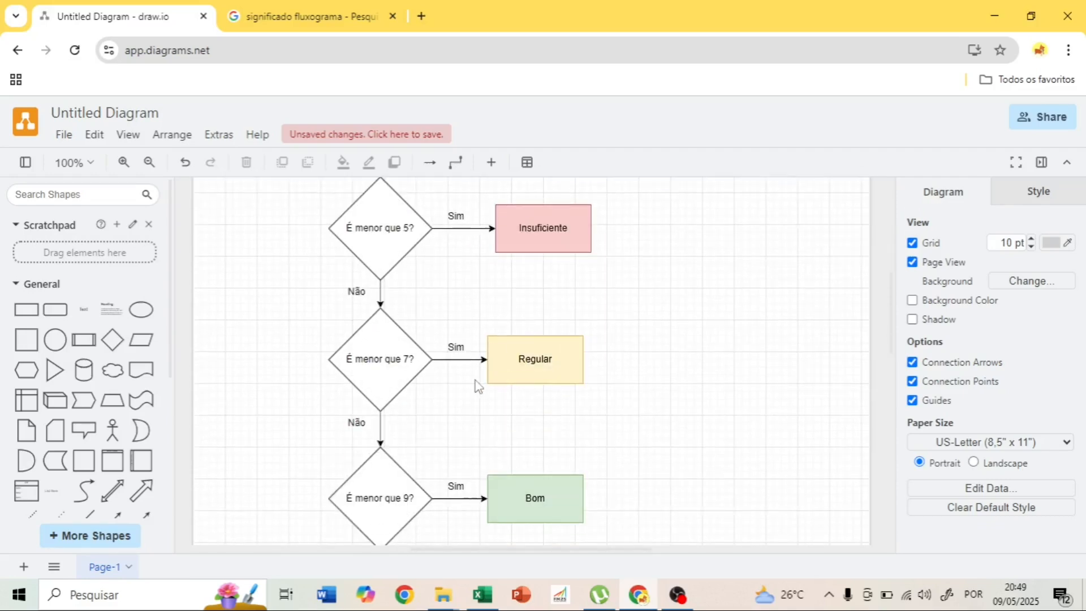
scroll(478, 378, up, 3)
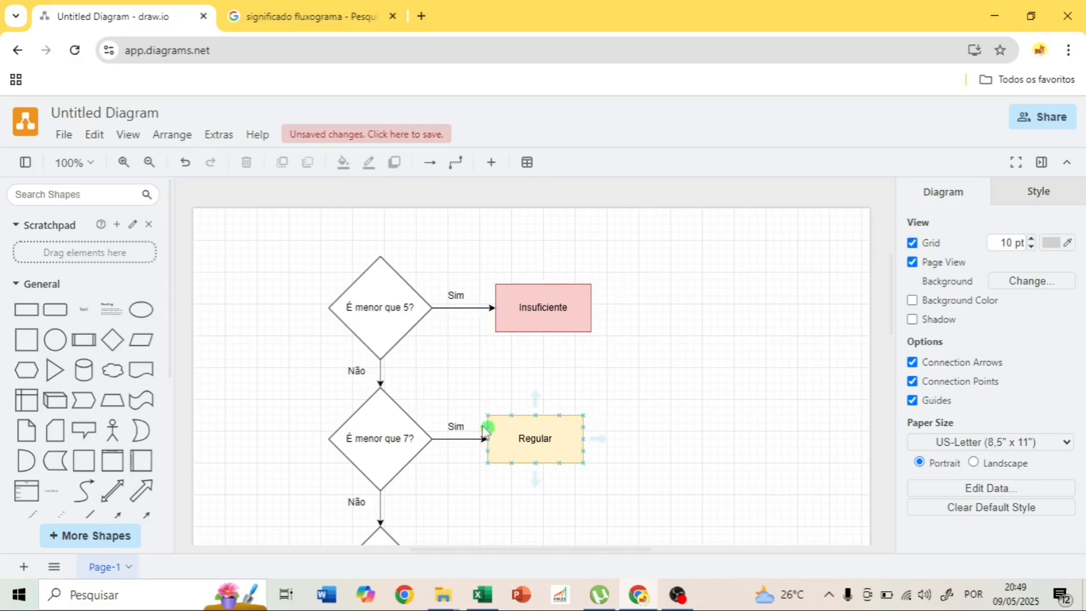
scroll(345, 384, down, 2)
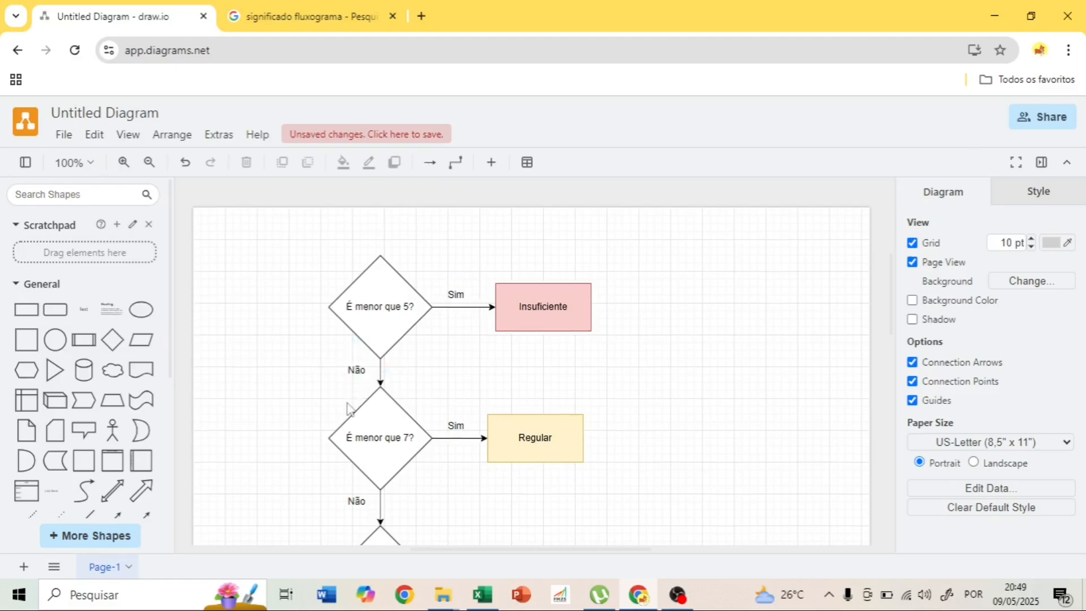
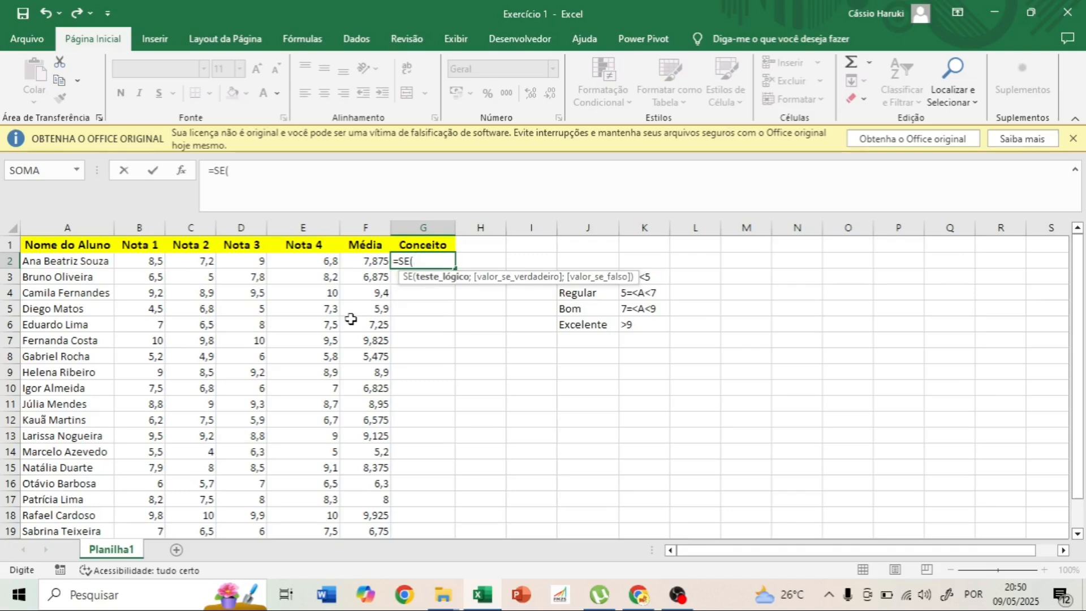
Step: Set the first SE test in G2 to F2<5, returning "Insuficiente" when true
click(365, 264)
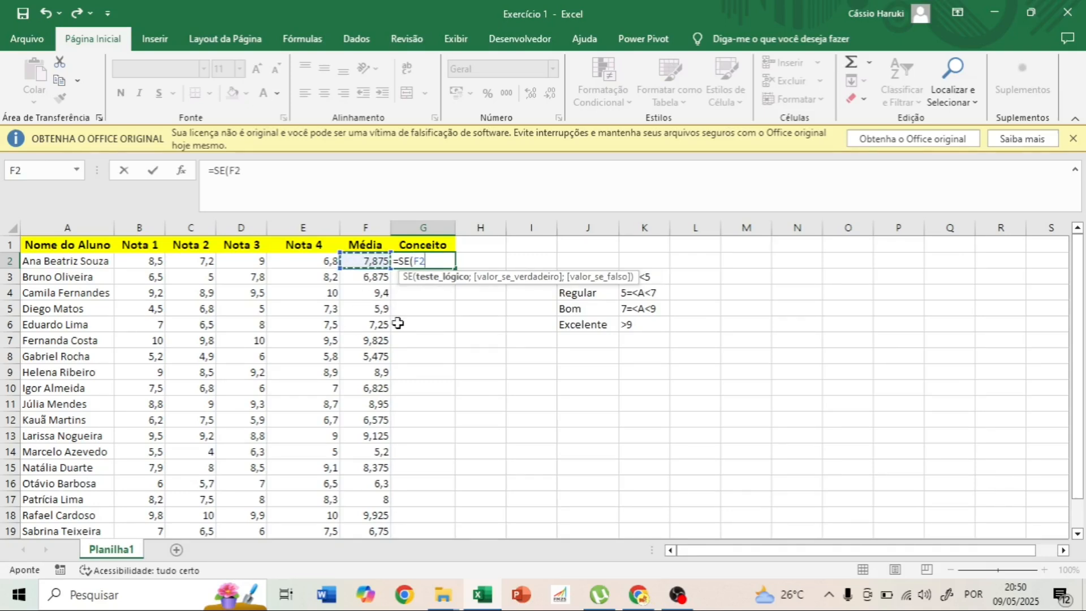
text(<5;)
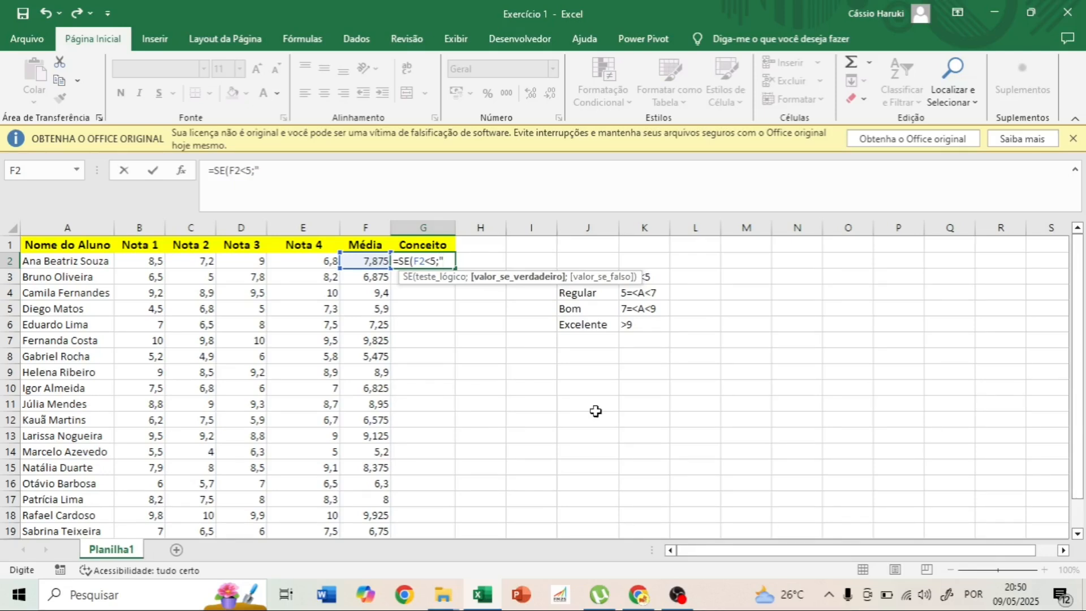
text("Insuficiente)
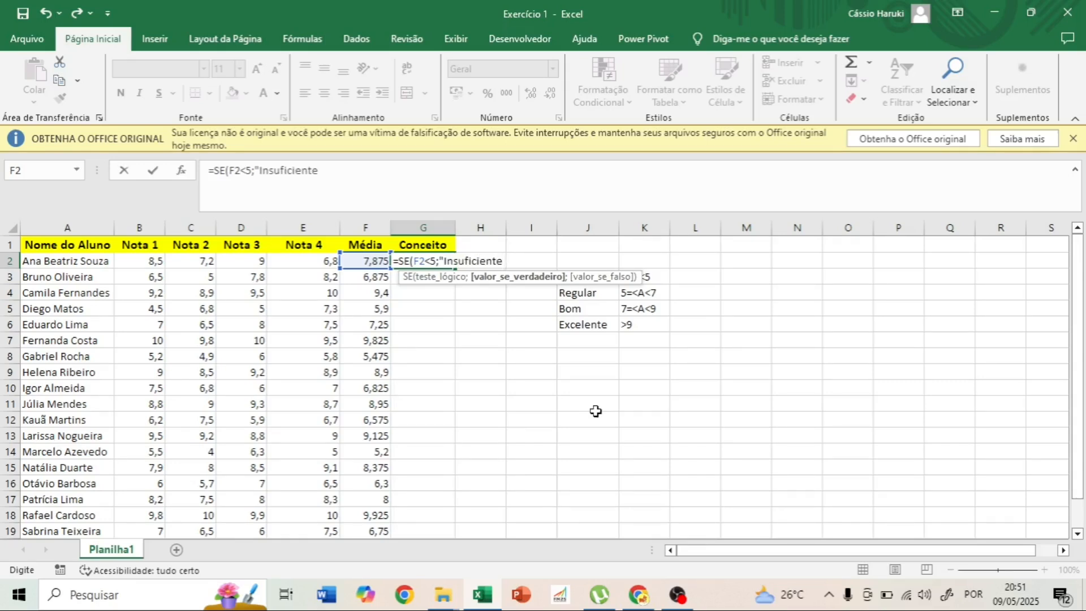
text(";)
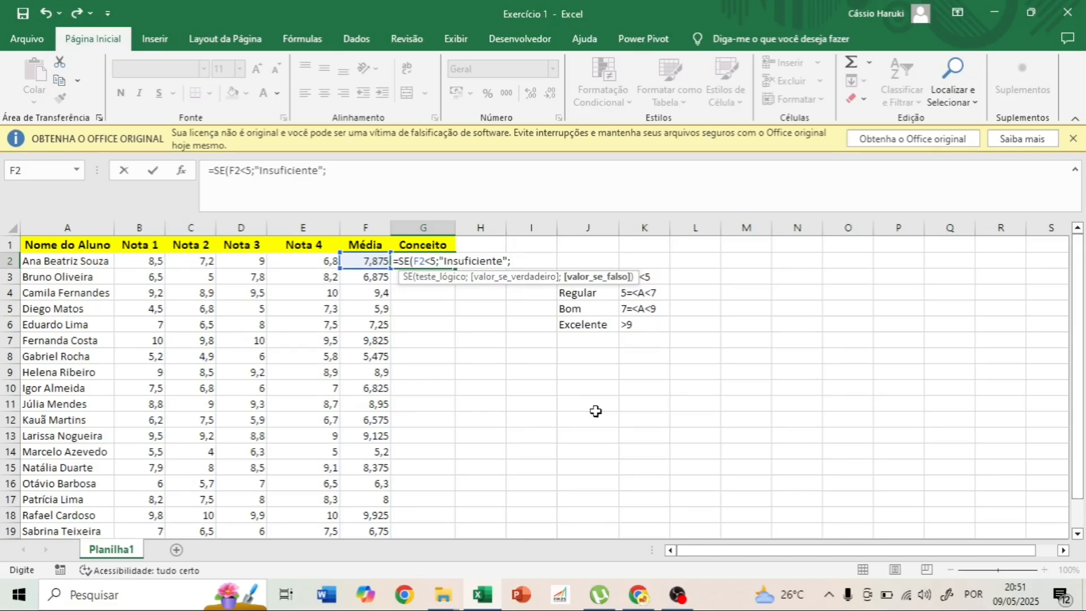
Step: Nest a second SE as the false value, testing F2<7 and returning "Regular" when true
text(se)
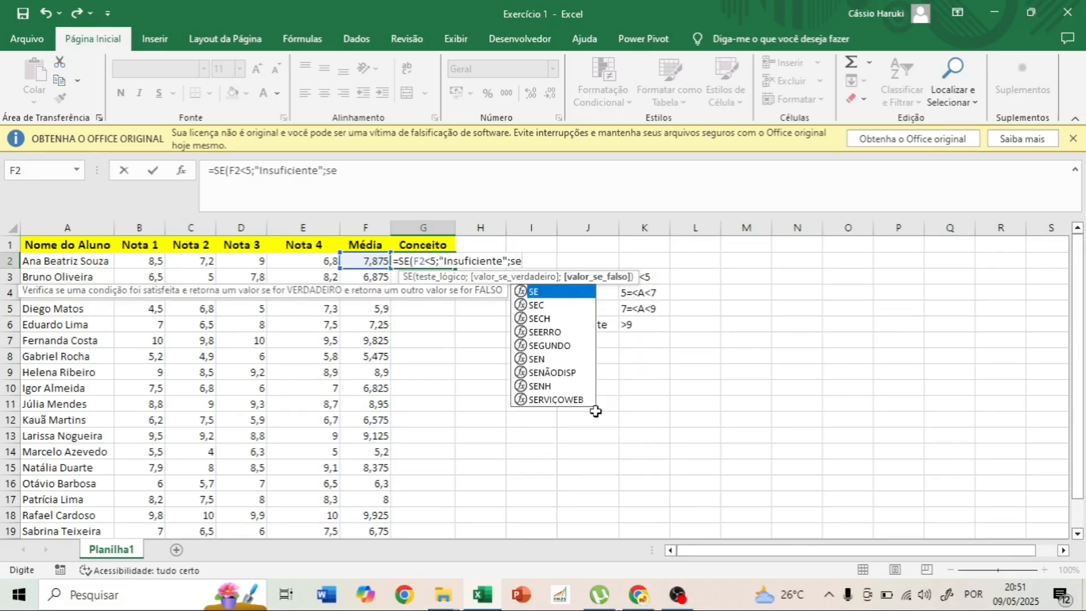
double_click(572, 291)
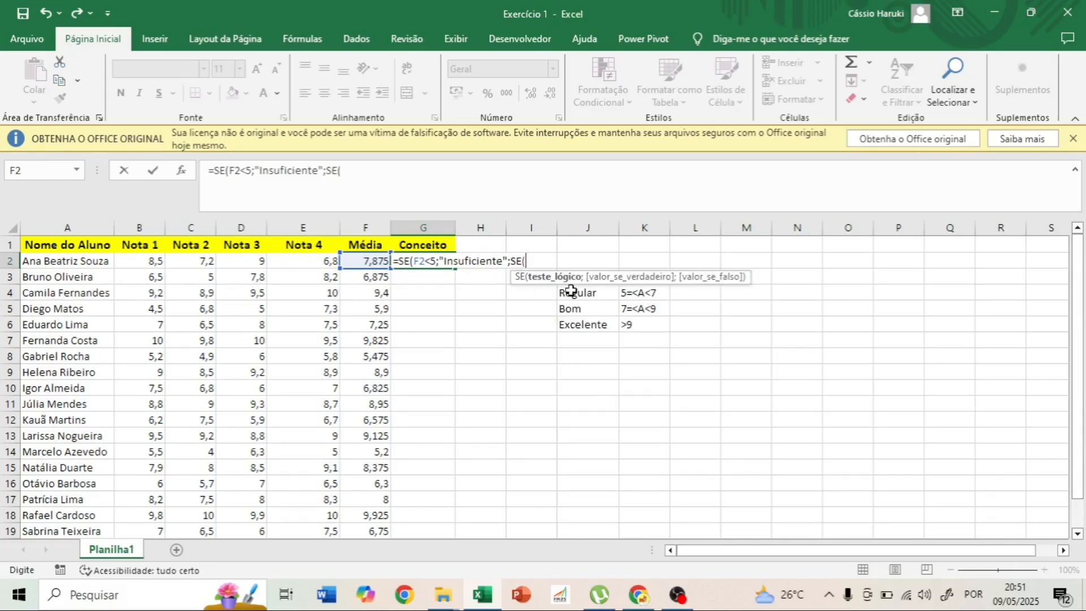
click(376, 261)
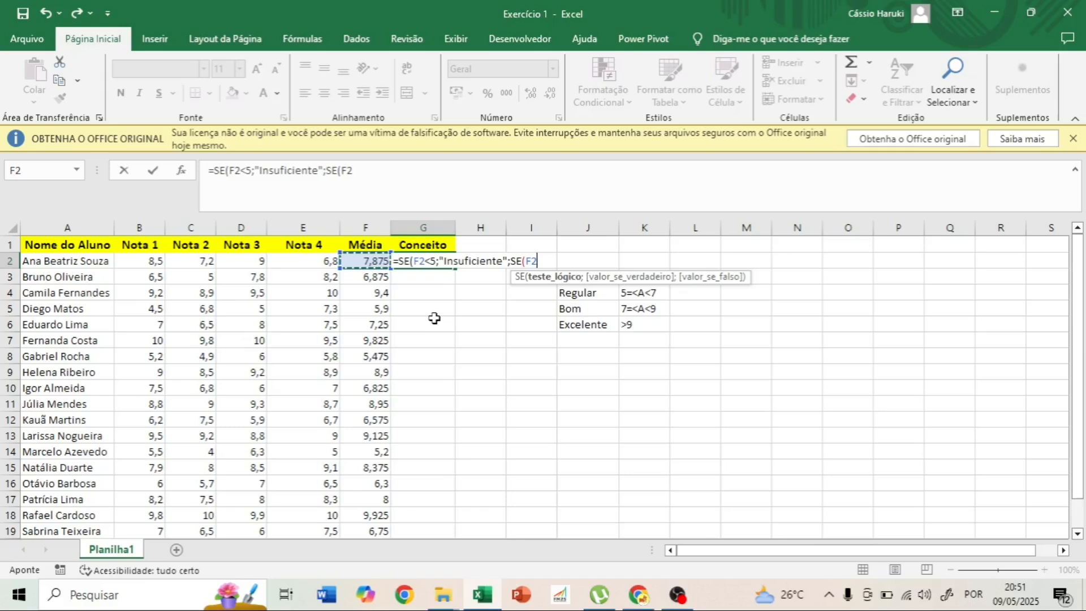
text(<7)
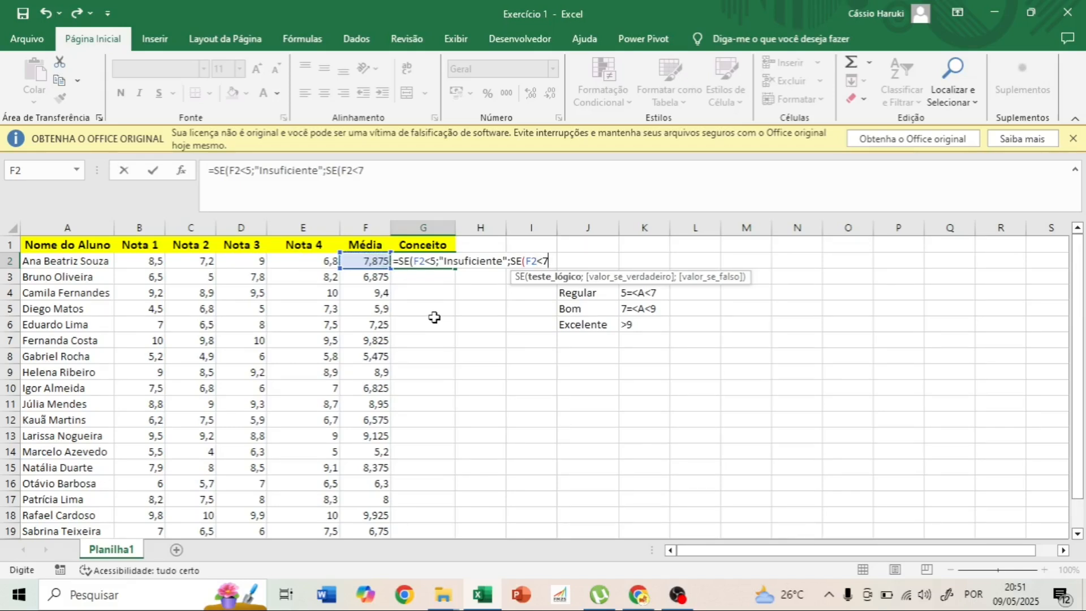
text(;"Regular)
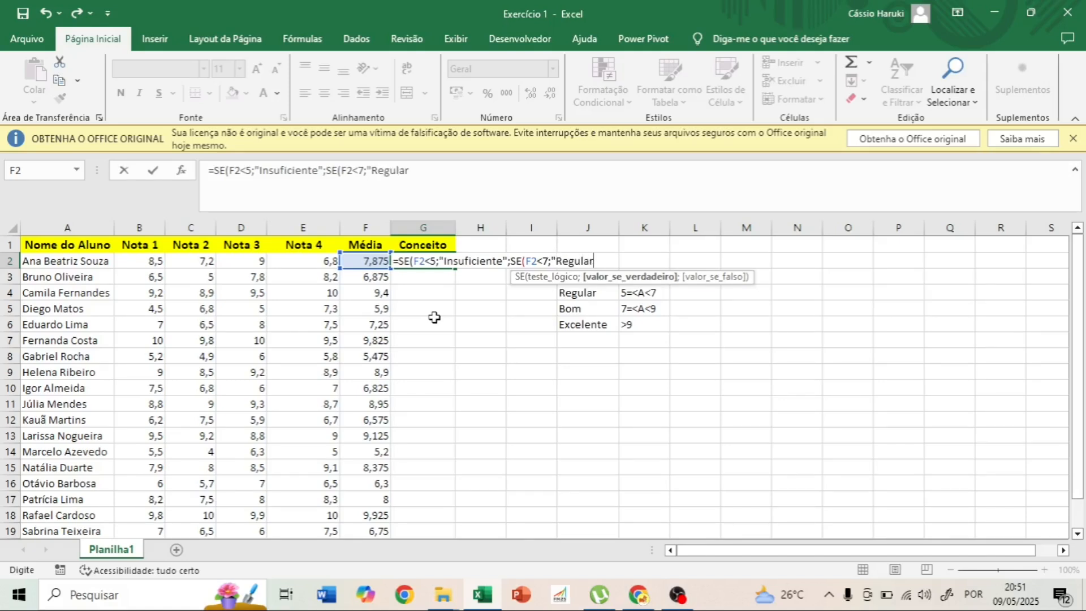
text(";)
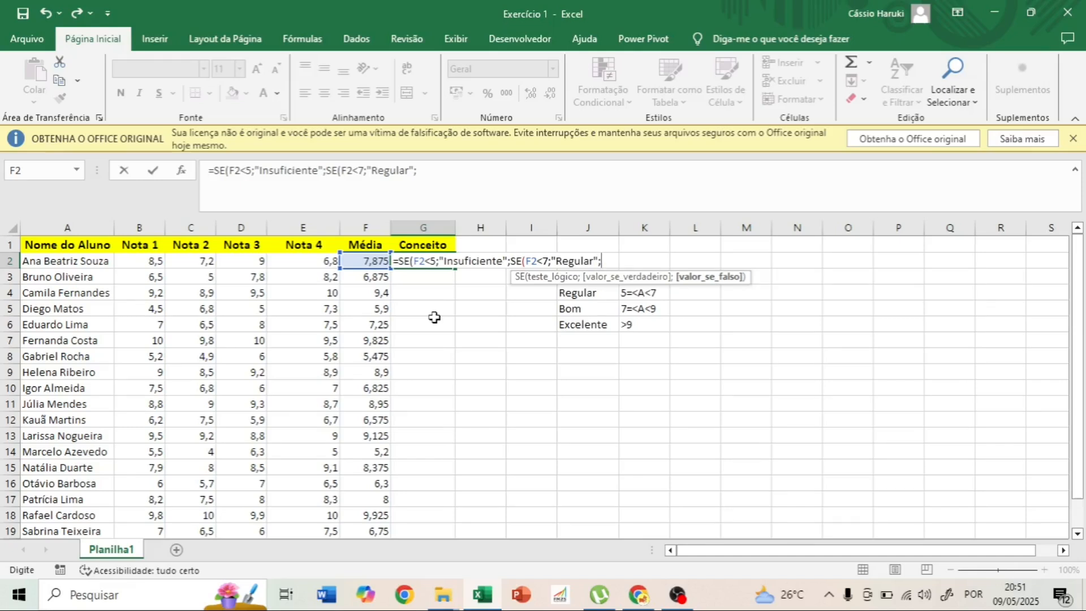
Step: Nest a third SE testing F2<9 that returns "Bom" when true and "Excelente" when false, and close it
text(SE()
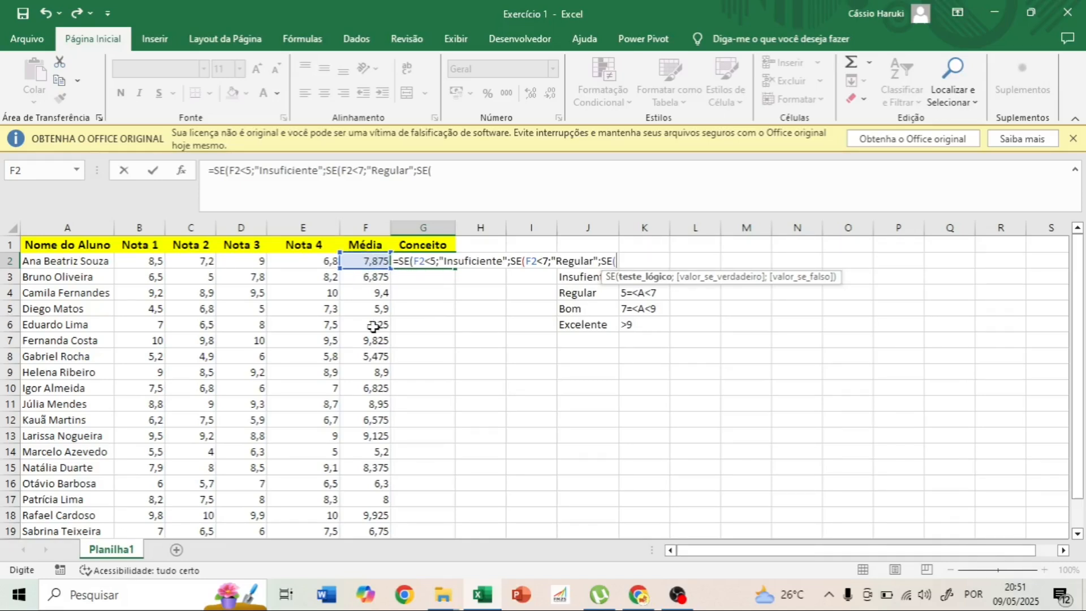
click(380, 262)
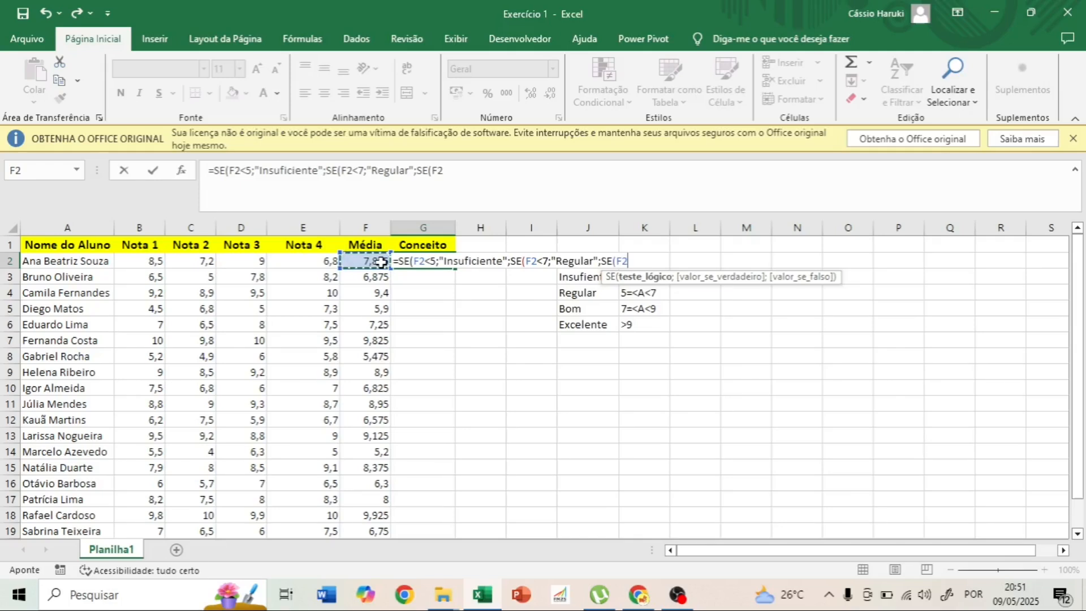
text(<)
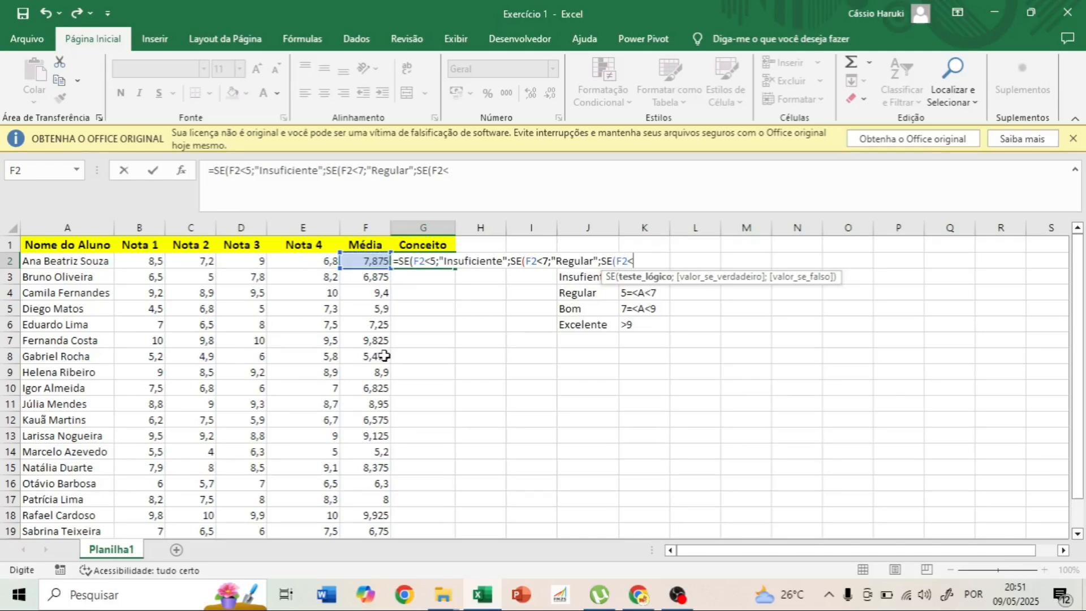
text(9;"B)
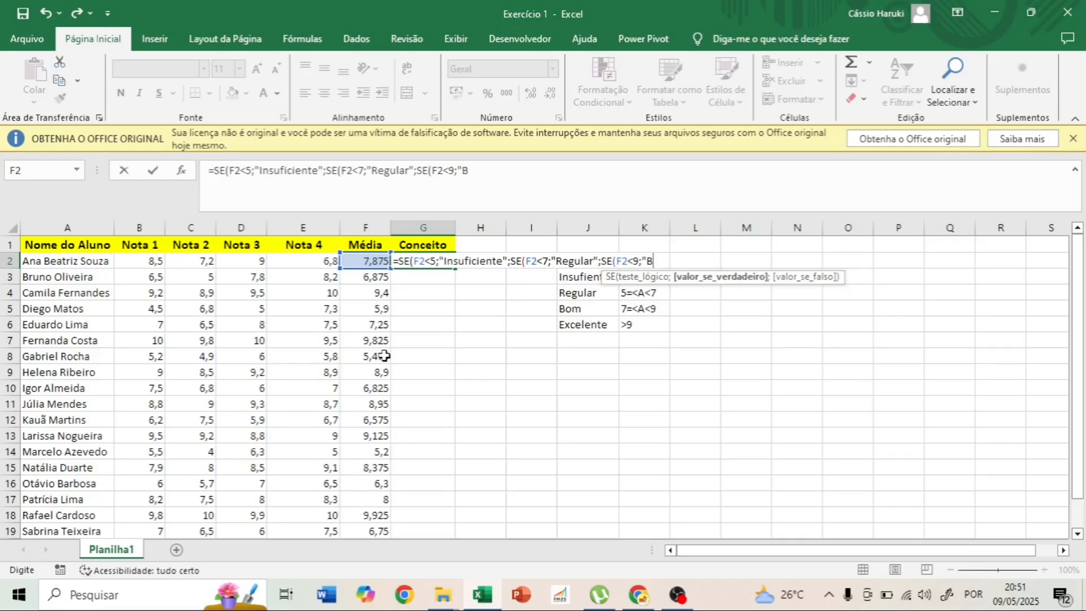
text(om")
text(;")
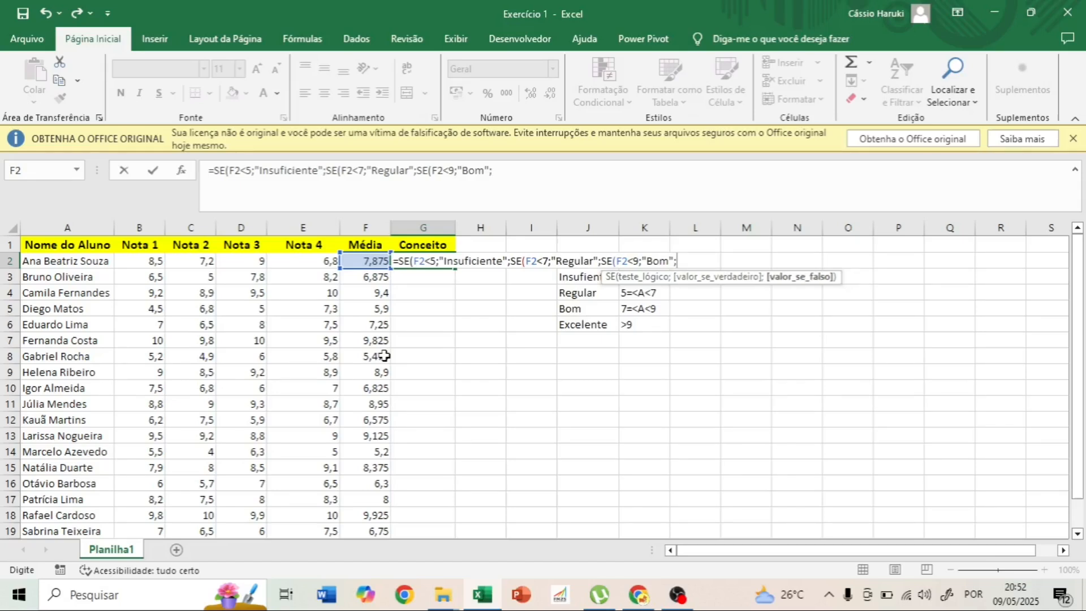
text(Excelente)
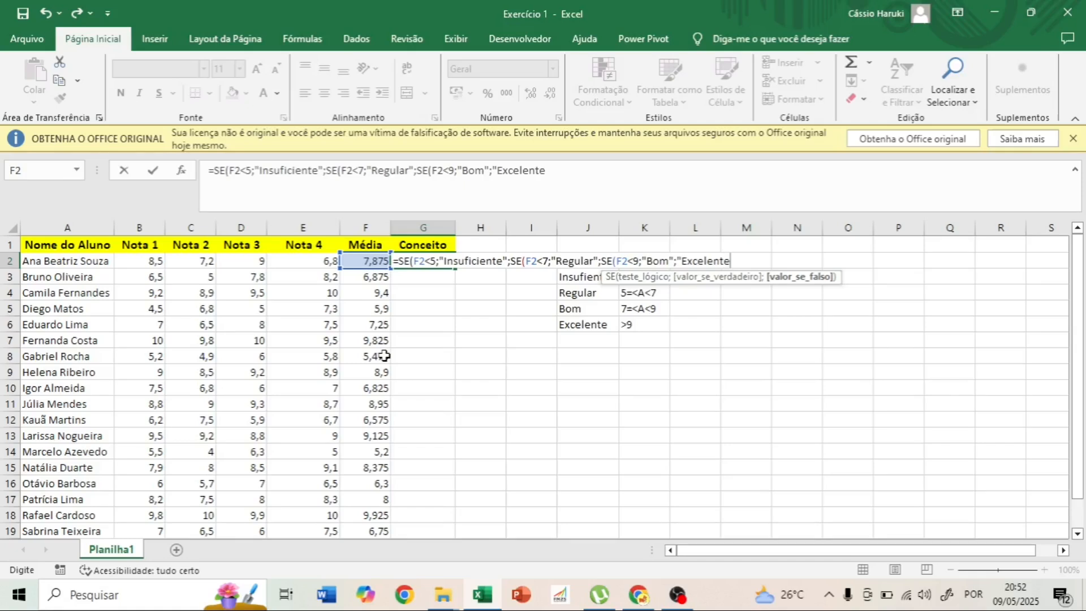
text("))
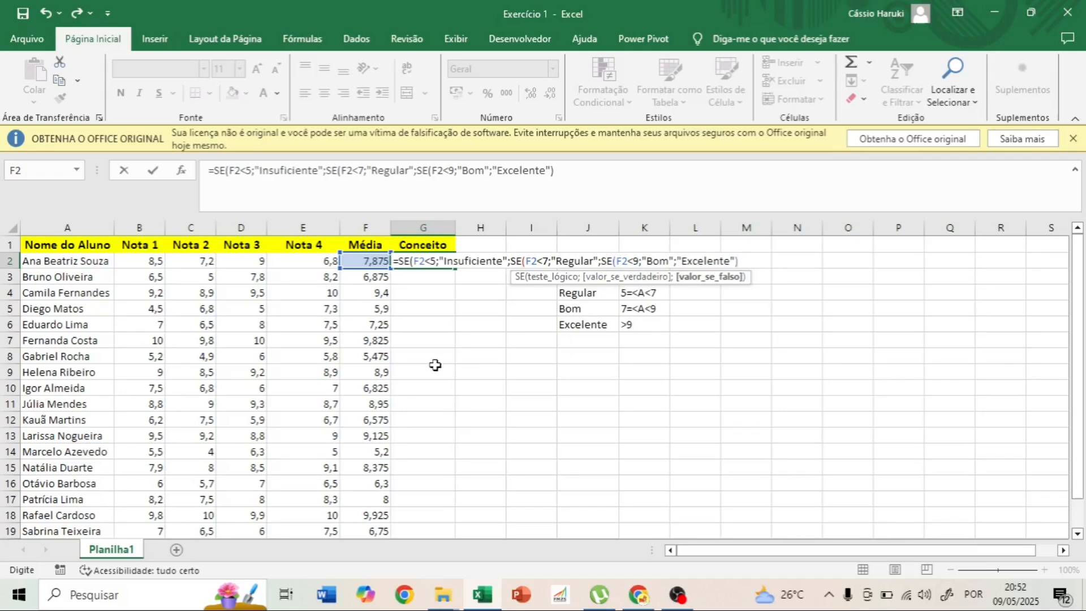
Step: Finish the nested SE formula in G2, accepting the proposed correction of its closing parentheses
text())
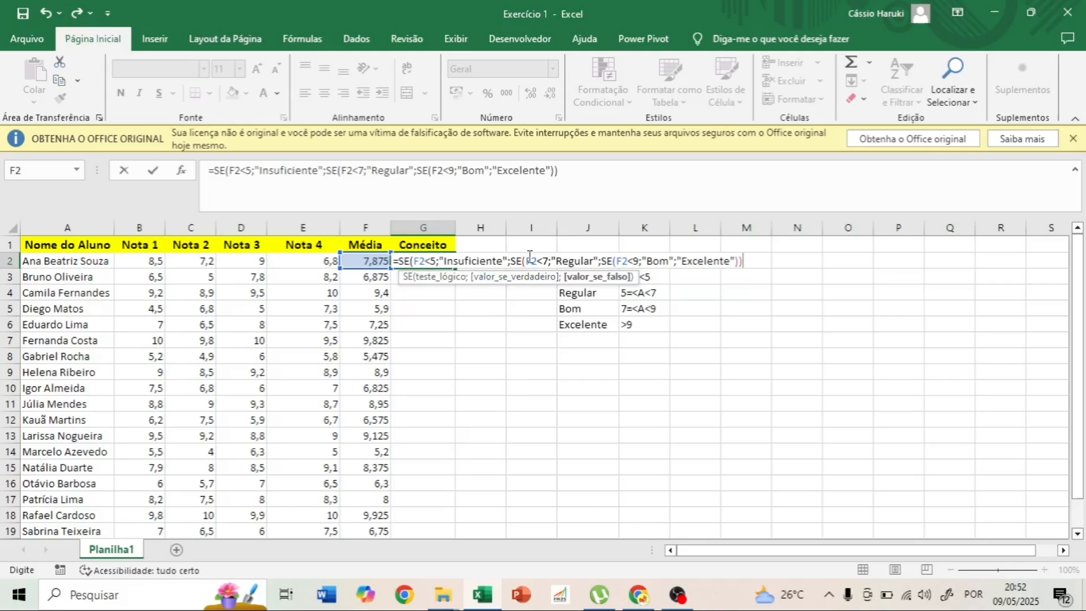
text())
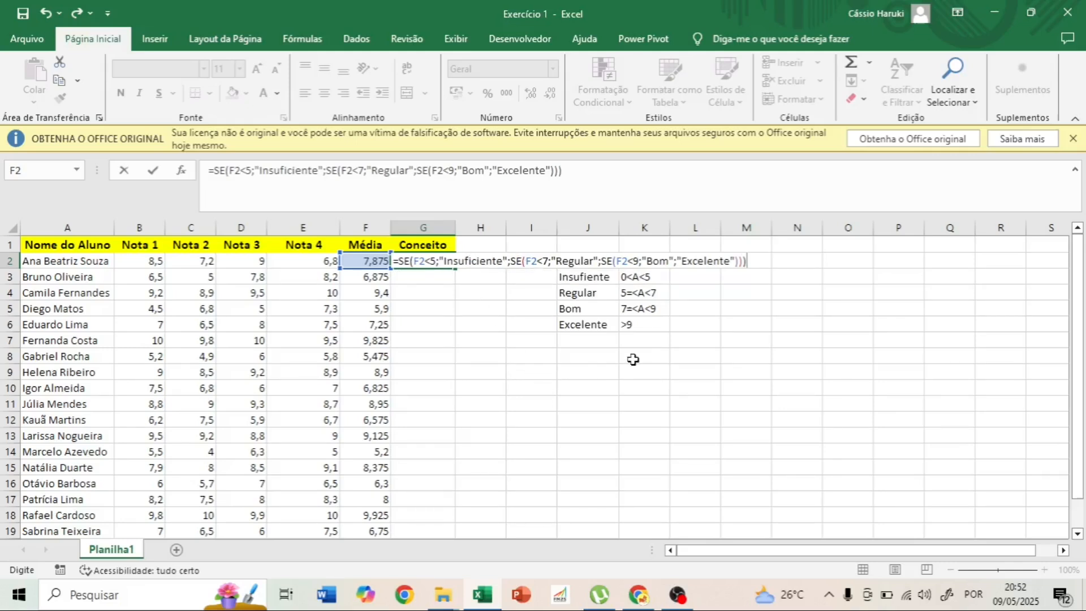
key(BackSpace)
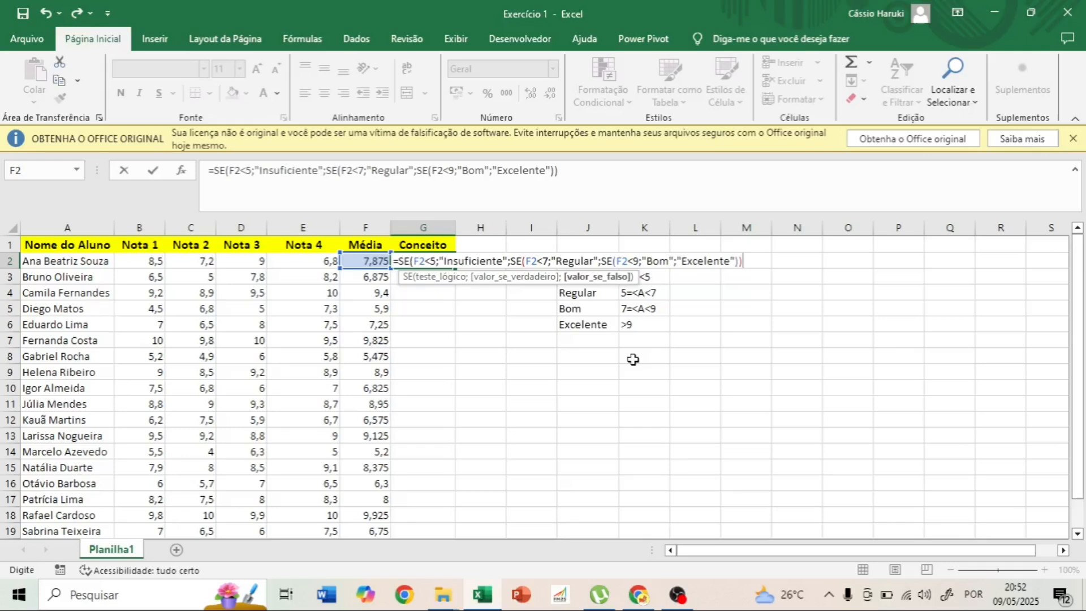
key(Return)
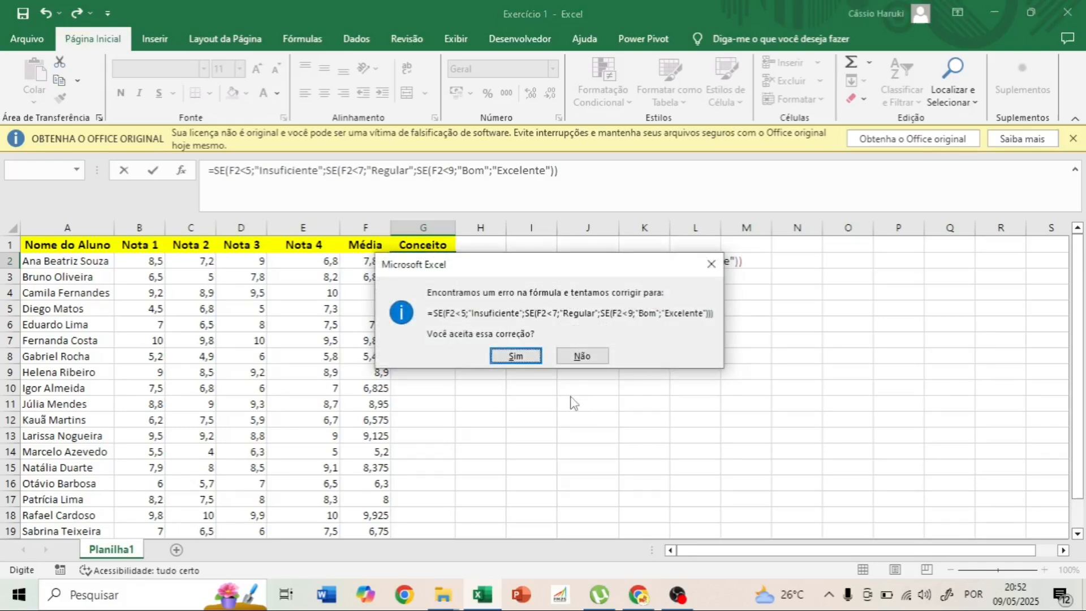
click(508, 360)
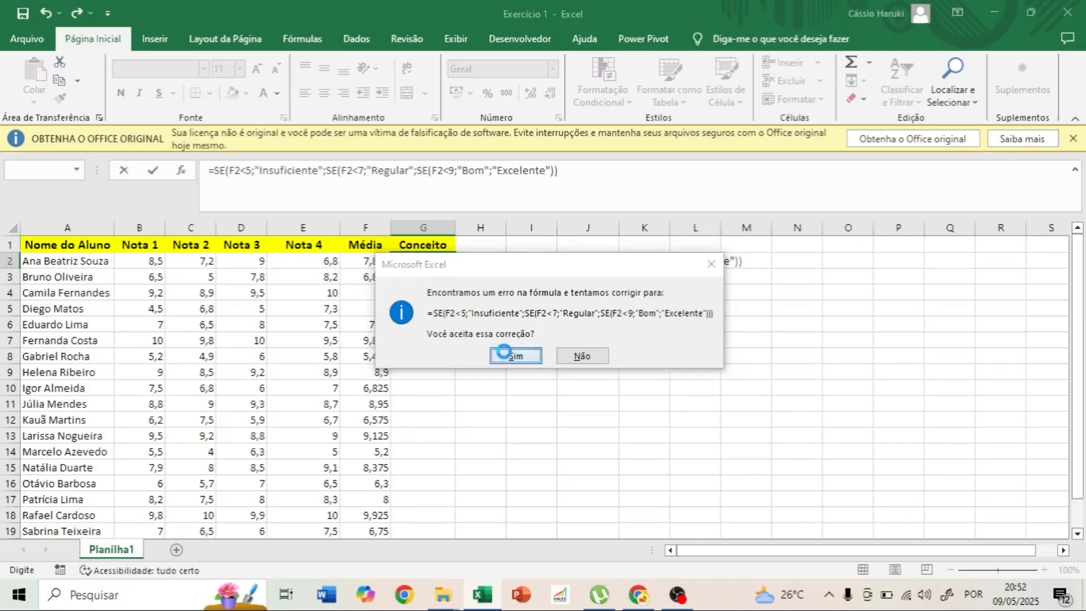
click(405, 263)
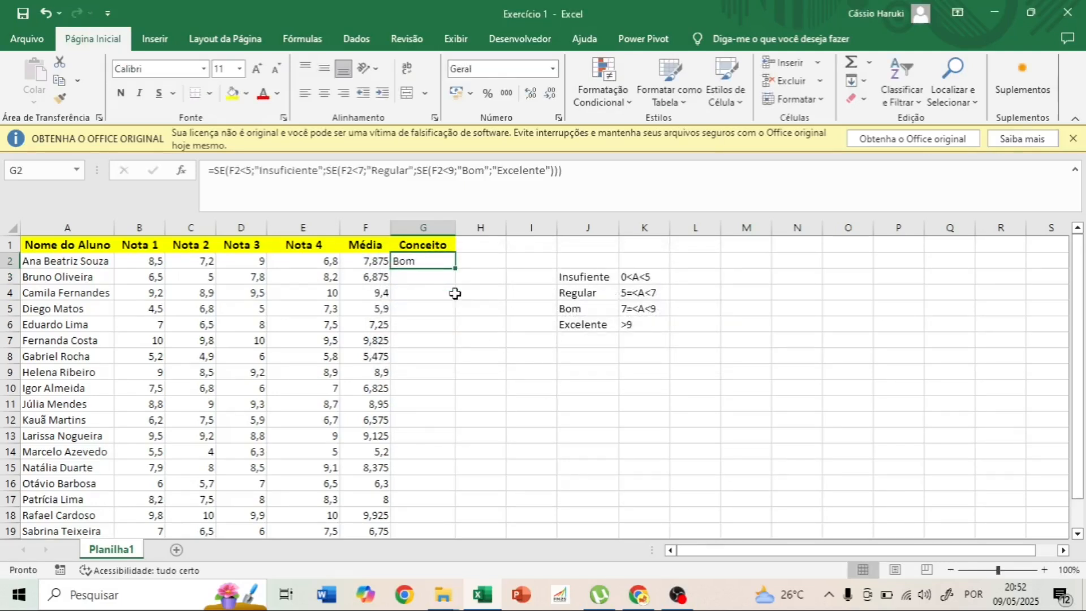
Step: Test the Conceito formula by entering 1 as the average in F2, and undo that entry
click(374, 261)
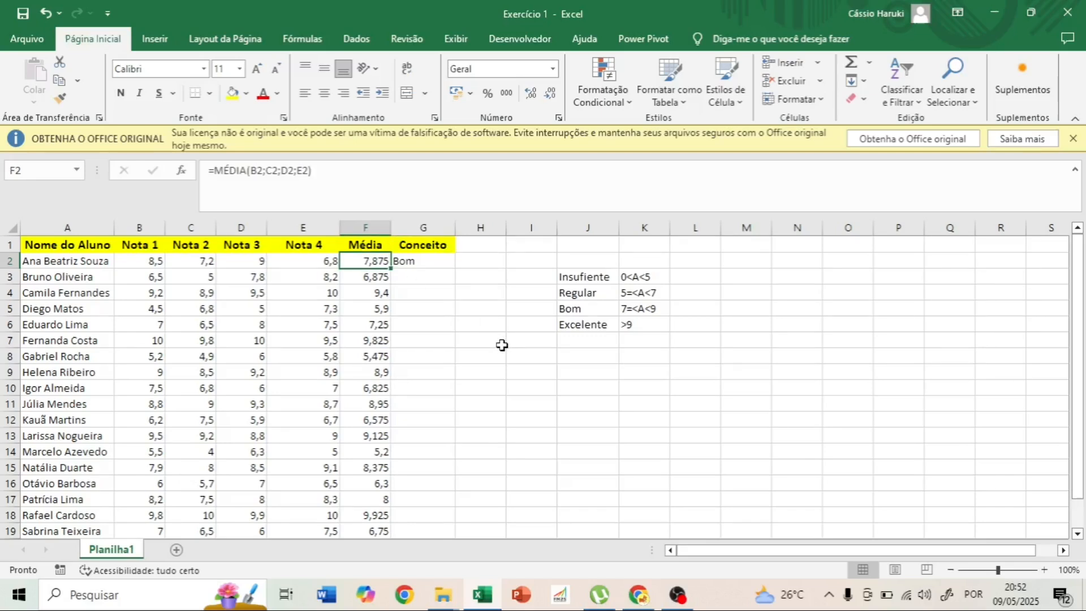
text(1)
key(Return)
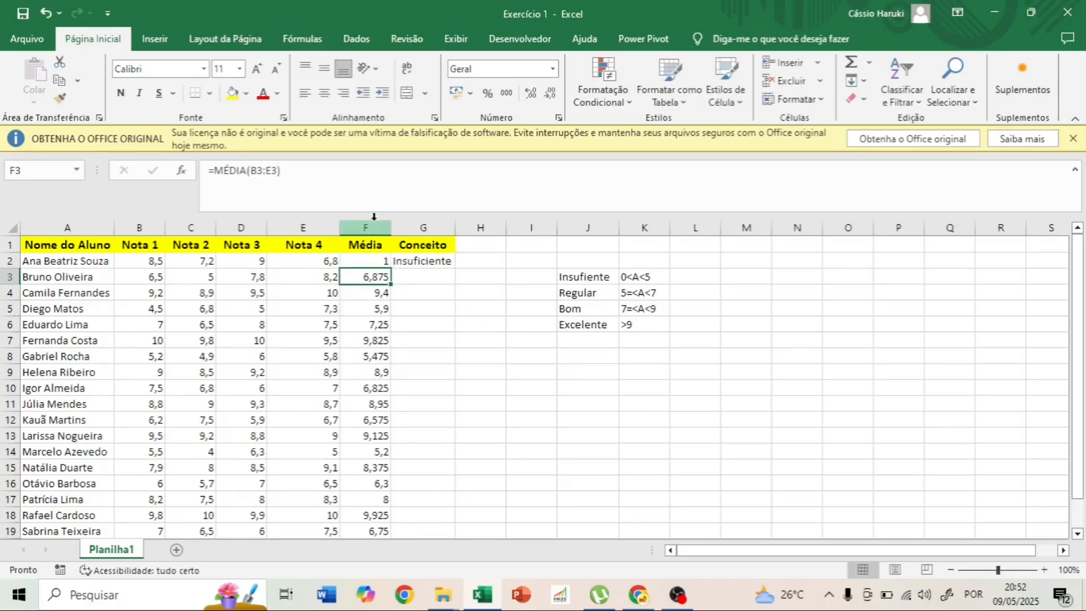
key(ctrl+z)
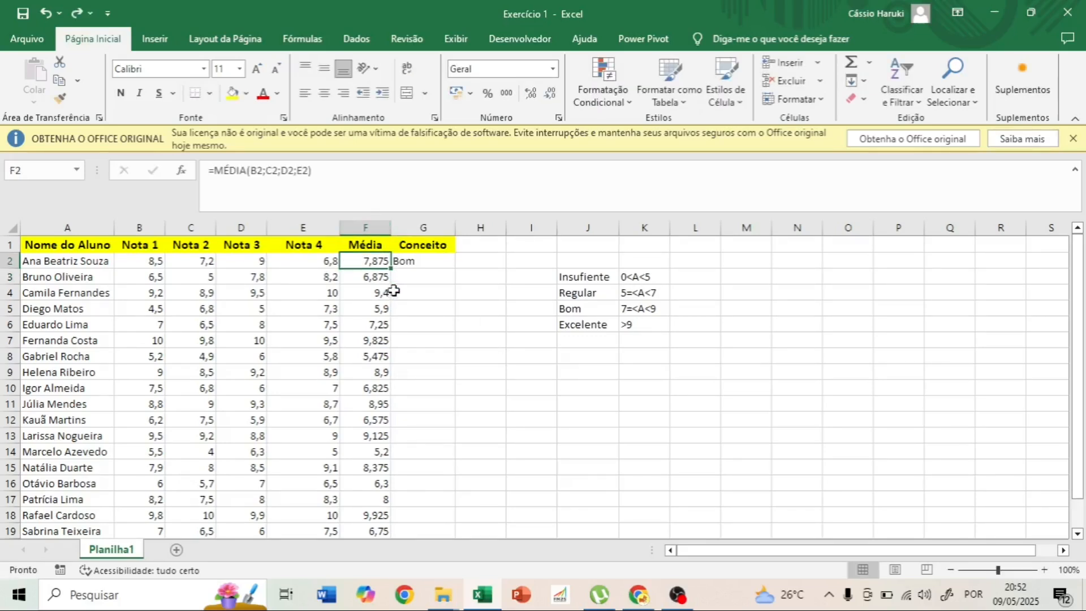
Step: Fill the Conceito formula from G2 down the column to the last student in row 21
click(417, 264)
double_click(454, 269)
scroll(456, 383, down, 3)
scroll(456, 383, up, 3)
Step: Apply the Número format to all the averages in F2:F21
click(360, 263)
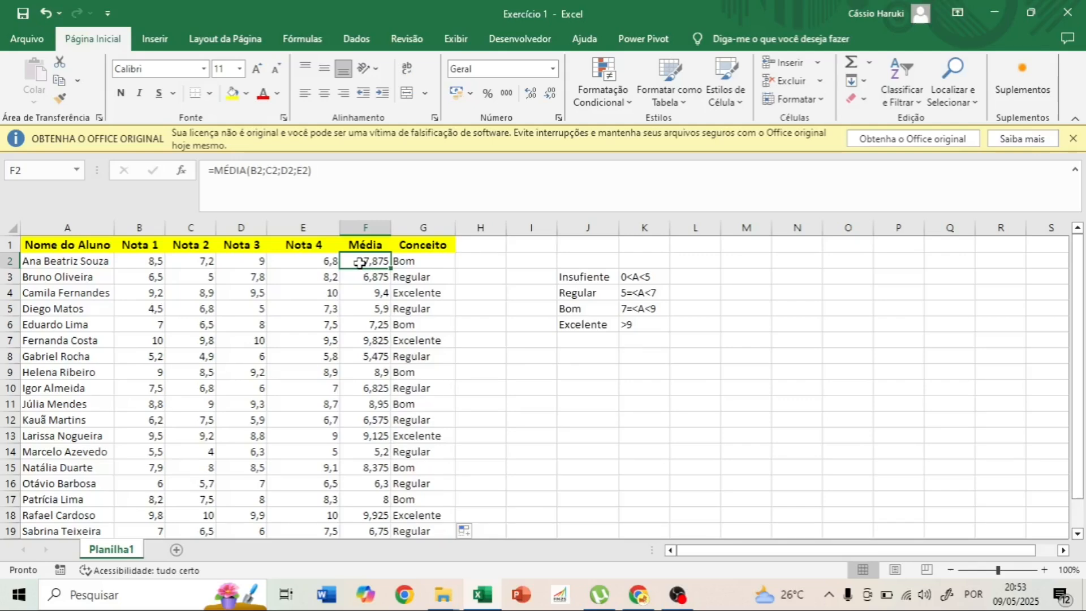
key(ctrl+shift+Down)
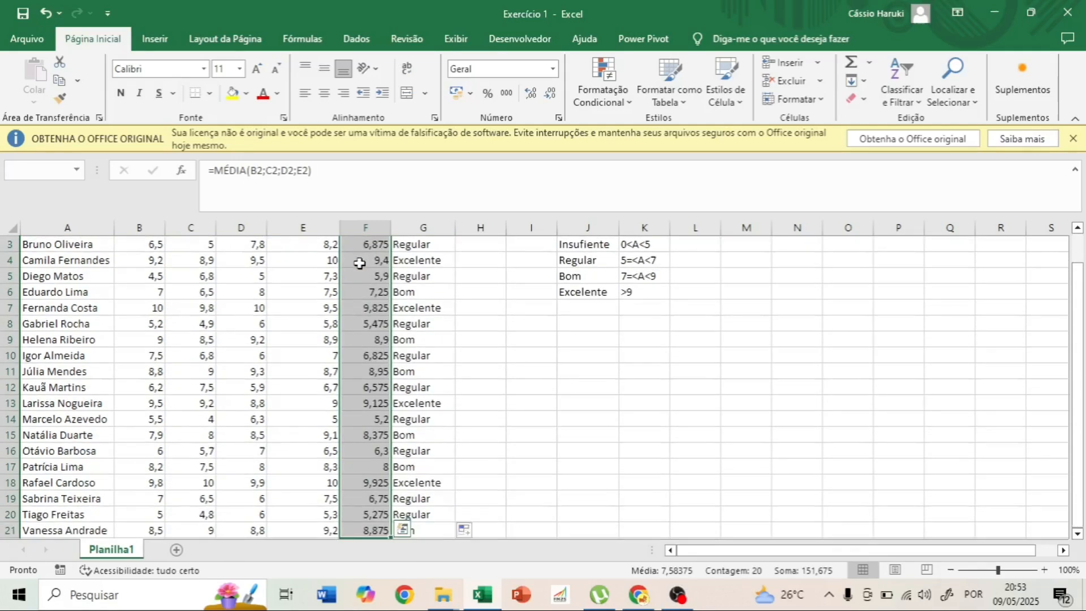
scroll(371, 270, up, 1)
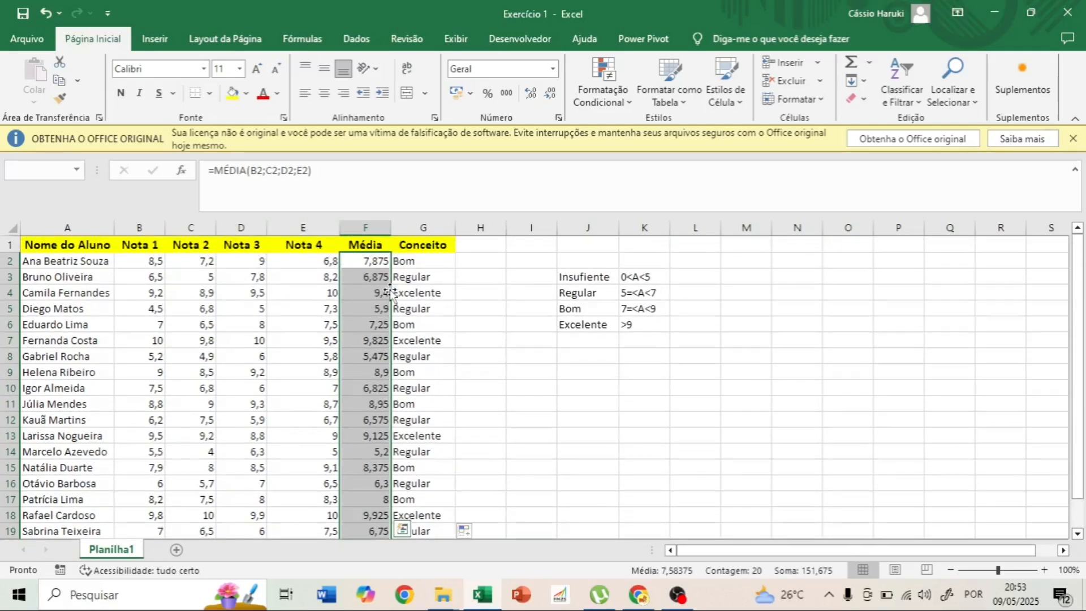
scroll(404, 283, down, 2)
scroll(402, 286, up, 2)
click(553, 68)
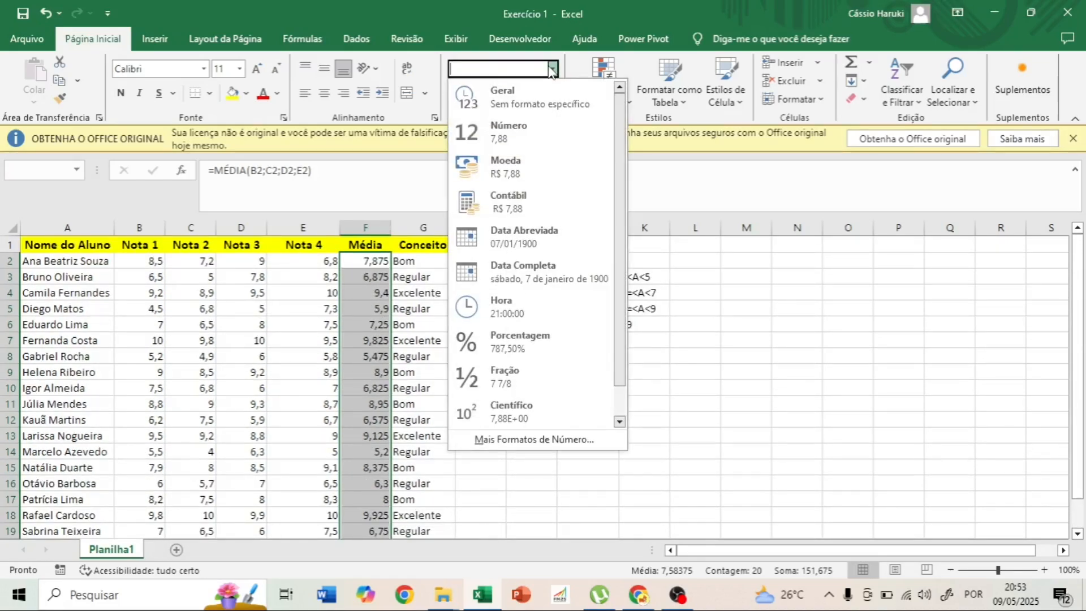
click(660, 191)
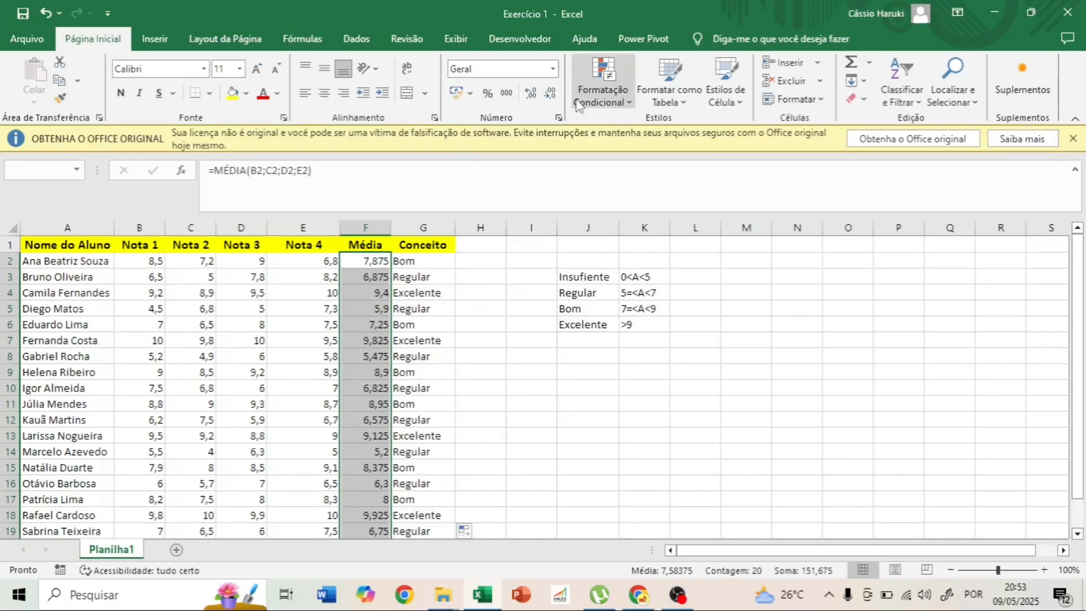
click(552, 69)
click(530, 129)
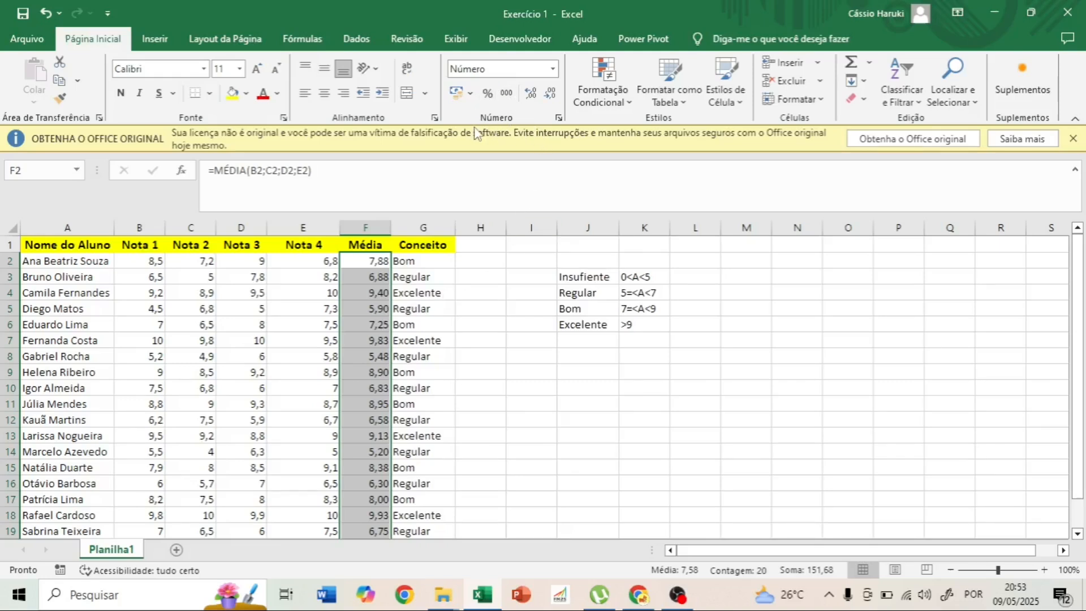
Step: Try showing the averages with one decimal place, and restore two decimal places
click(550, 93)
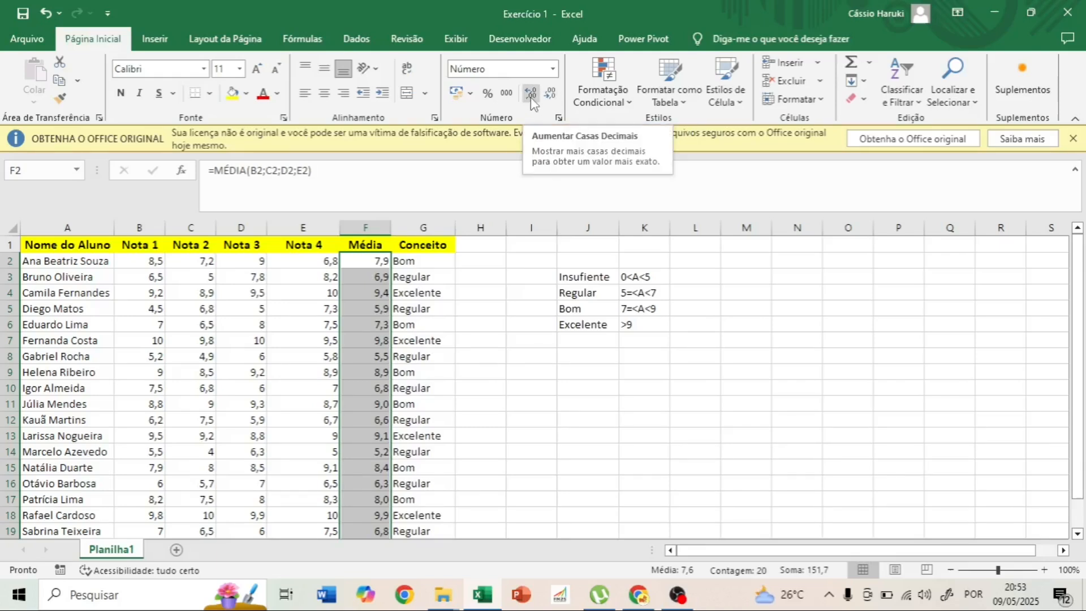
click(531, 101)
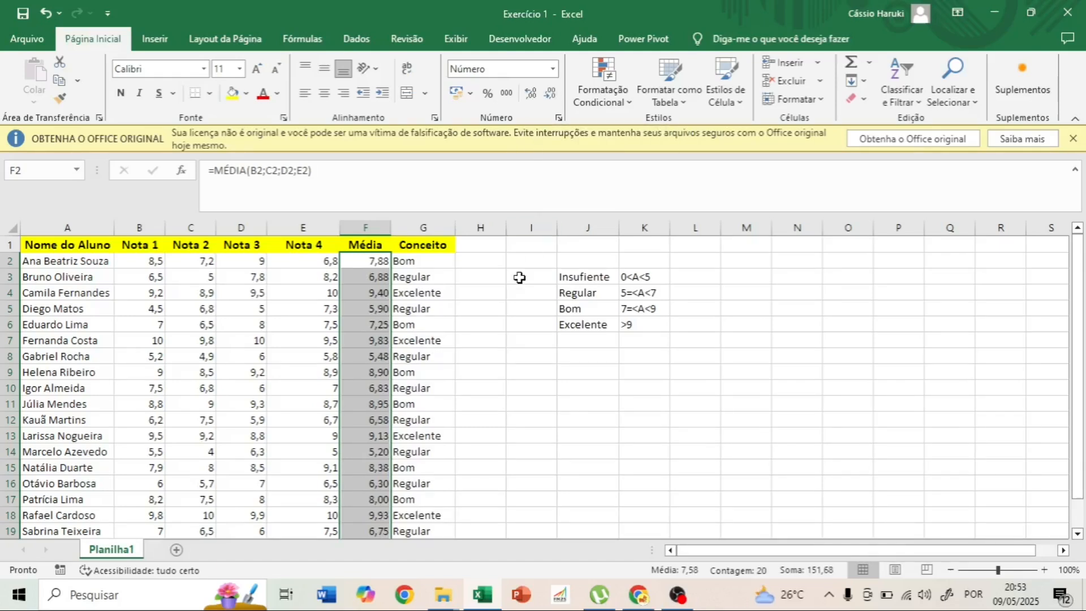
click(473, 276)
click(475, 261)
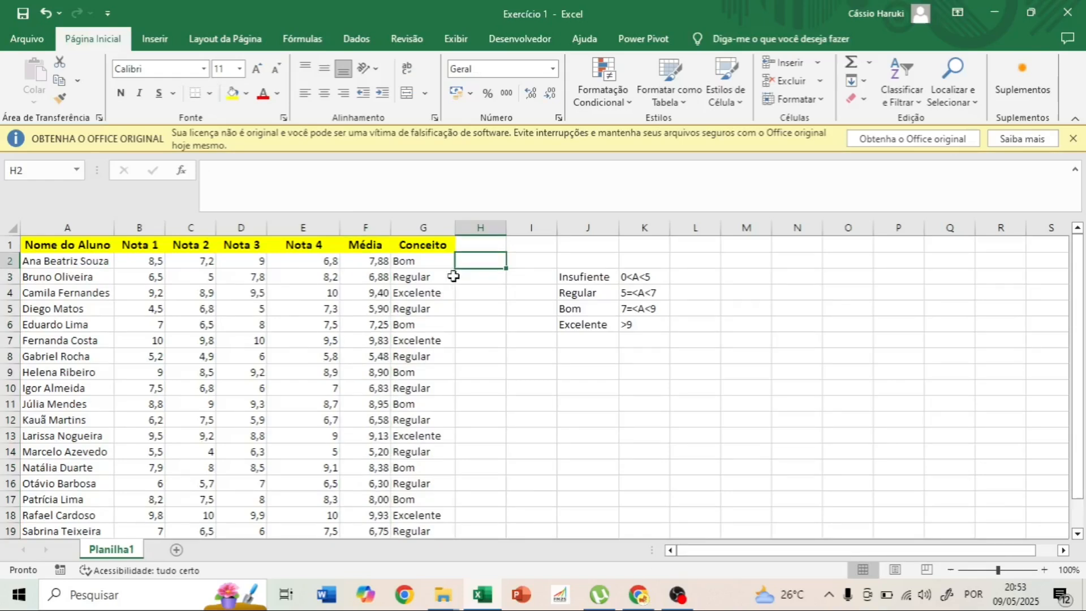
Step: Start a new conditional formatting rule on G2:G21 for cells whose specific text contains "Insuficiente"
click(440, 262)
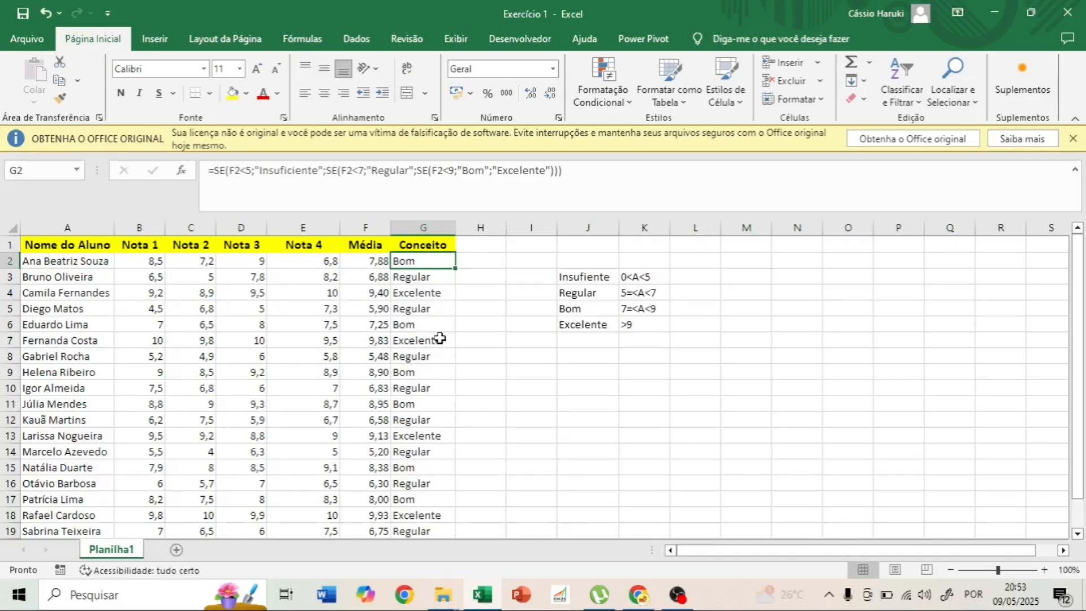
key(ctrl+shift+Down)
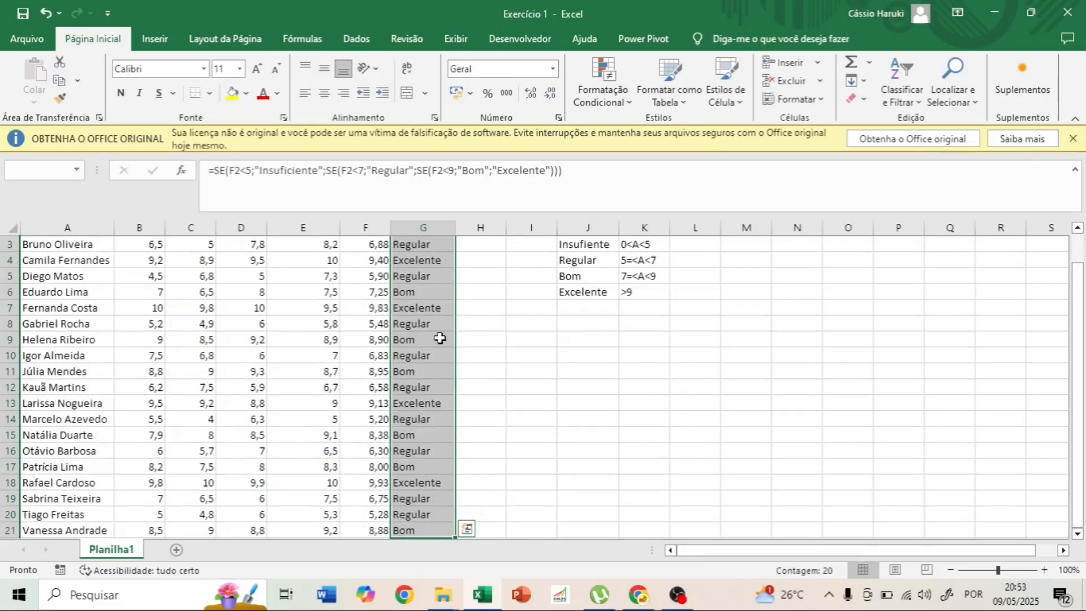
scroll(440, 338, down, 3)
scroll(440, 338, up, 4)
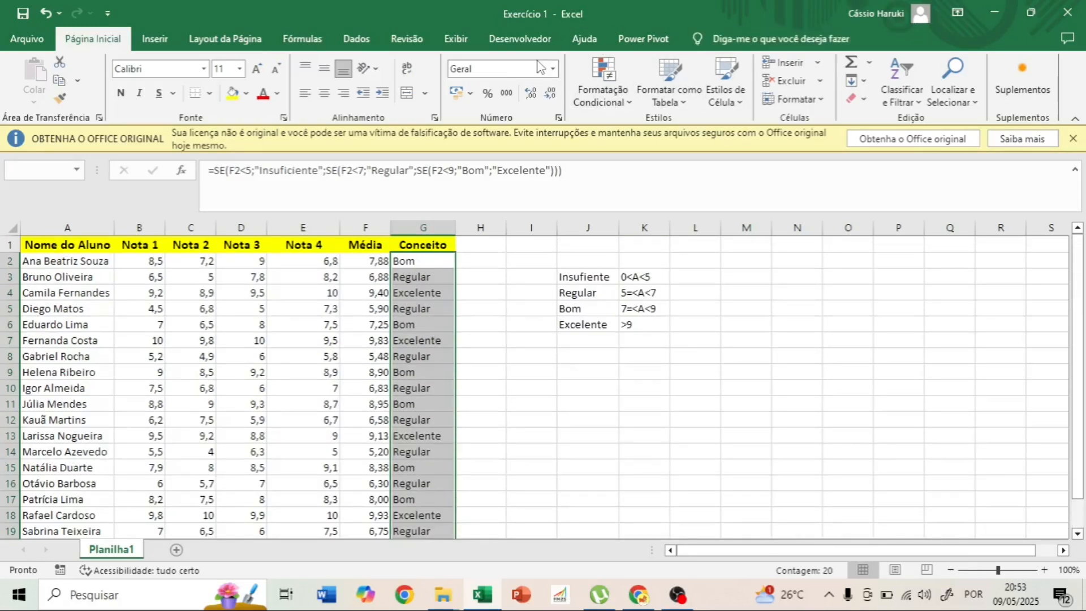
click(629, 105)
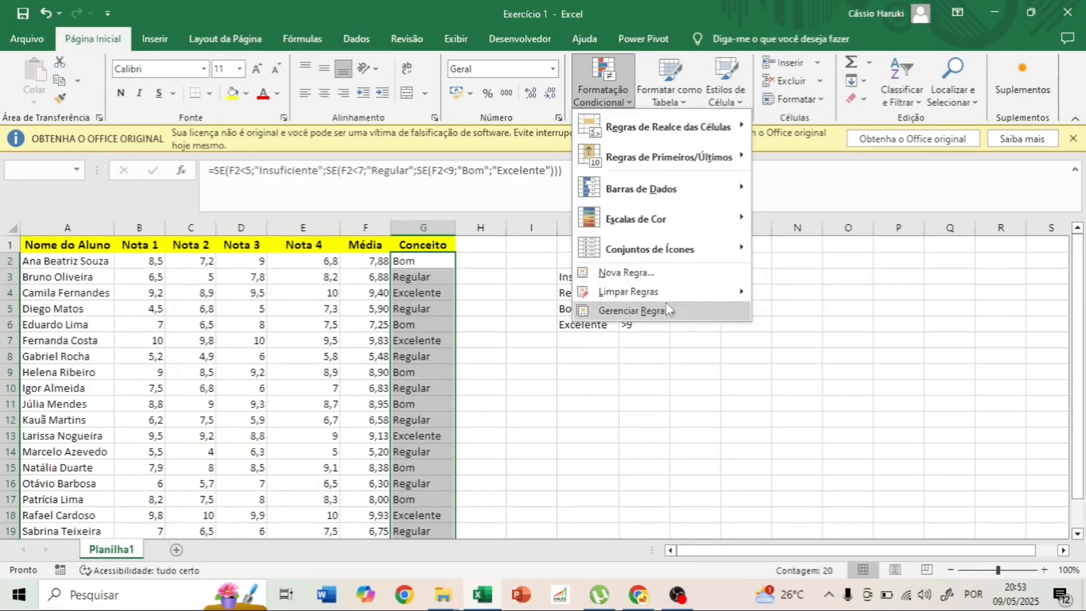
click(644, 274)
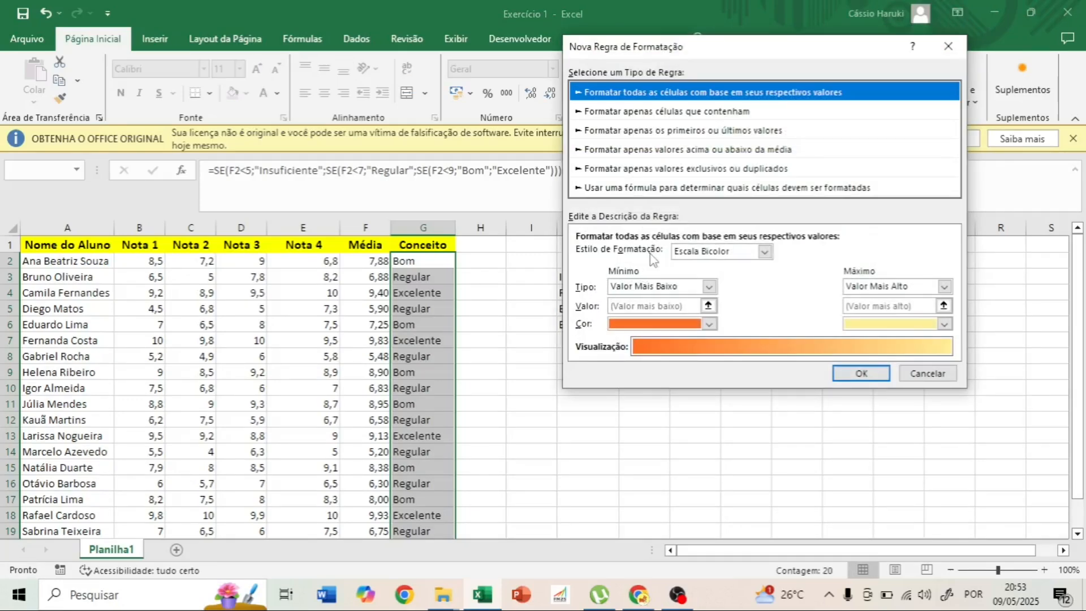
click(622, 113)
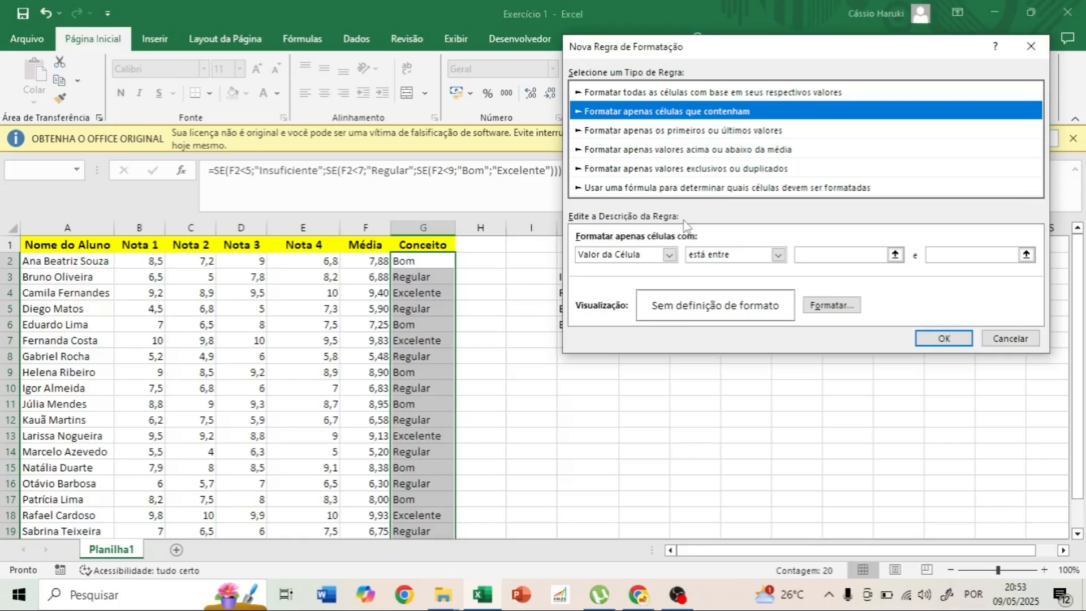
click(669, 254)
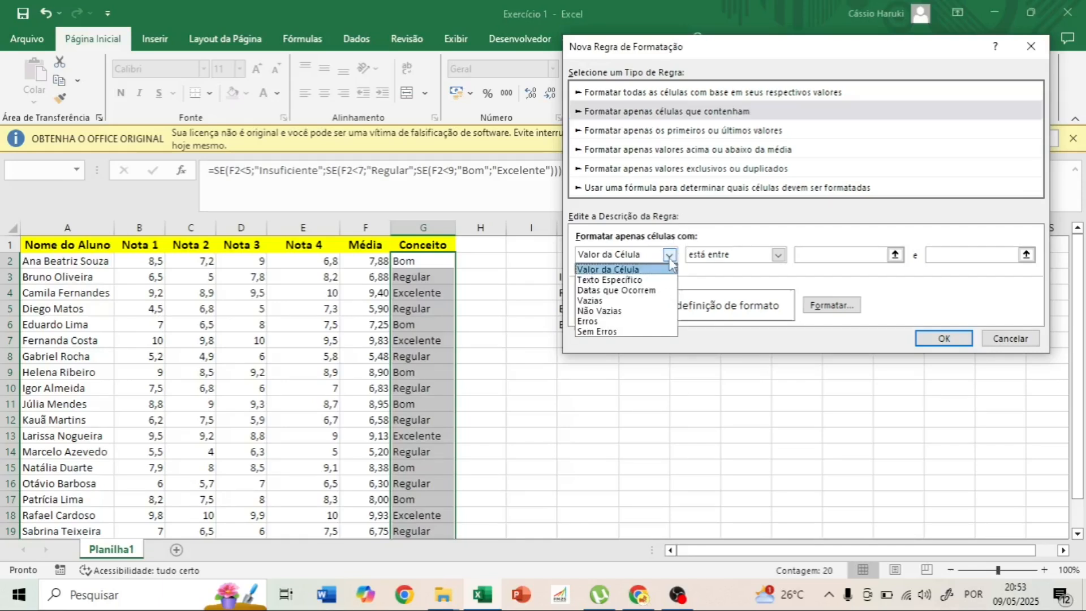
click(645, 281)
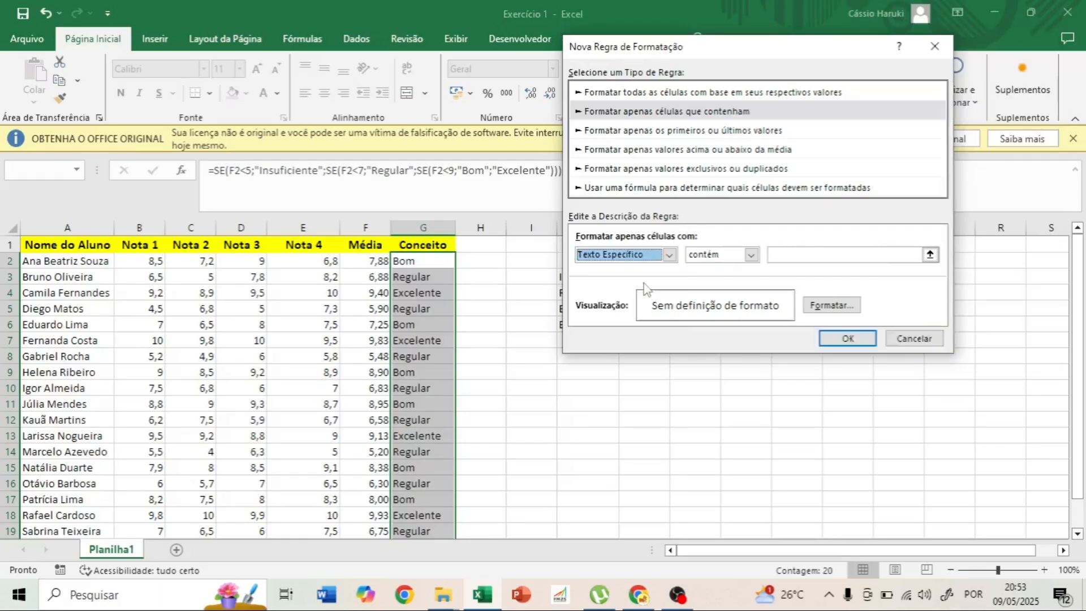
click(805, 255)
text(Insuficiente)
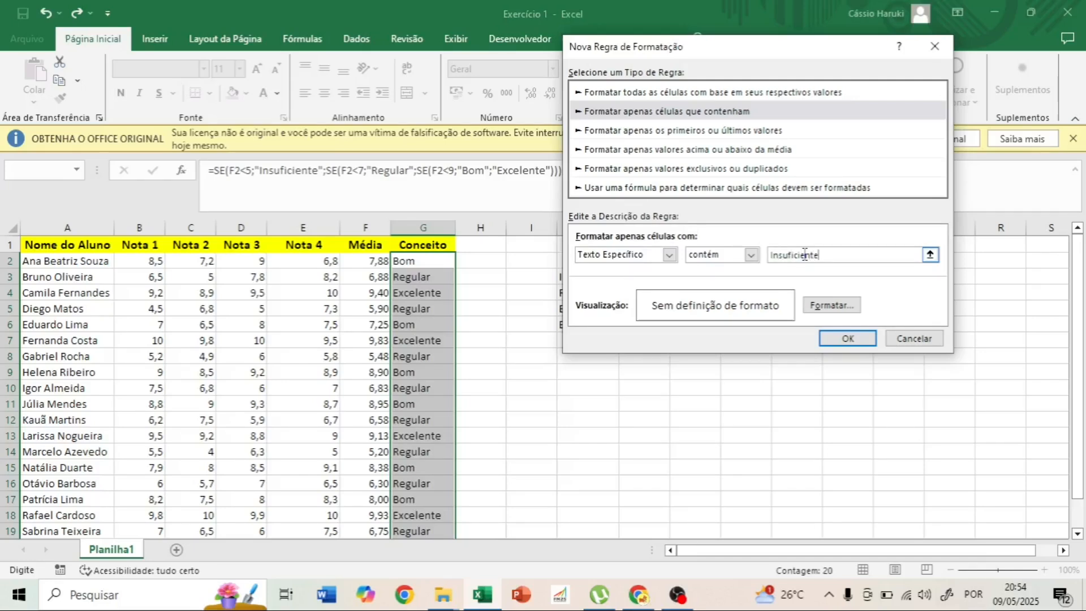
Step: Give the "Insuficiente" rule a red fill and apply it to the Conceito column
click(831, 305)
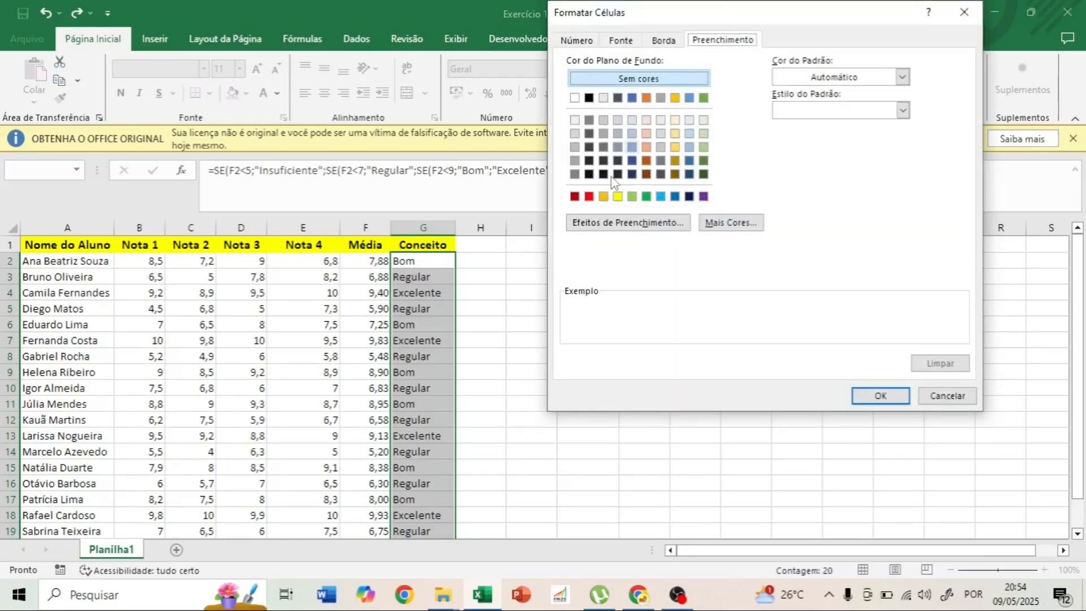
click(589, 197)
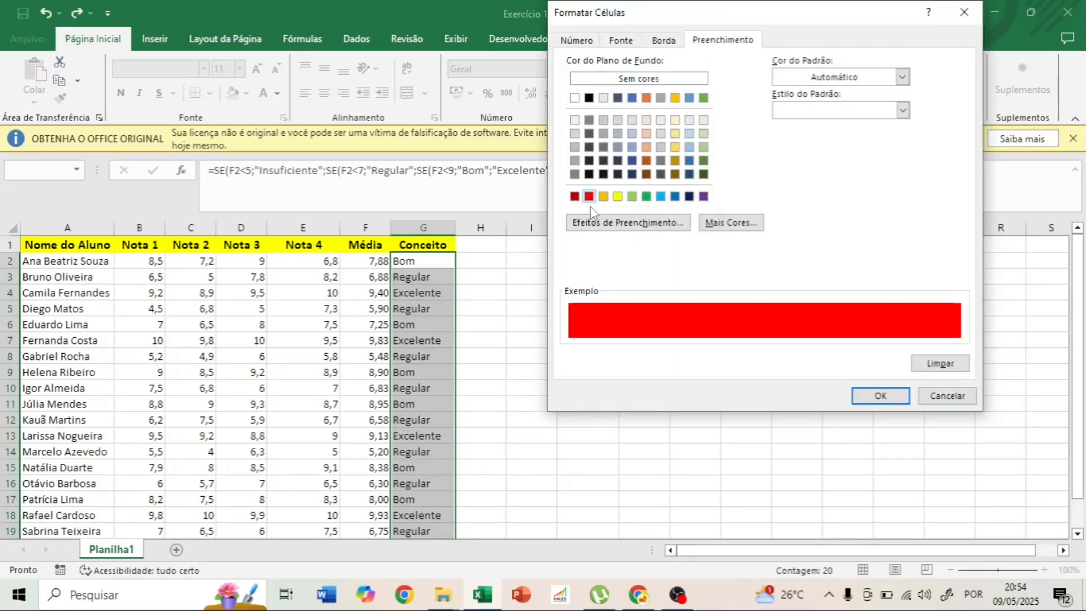
click(629, 42)
click(875, 173)
click(827, 190)
click(895, 396)
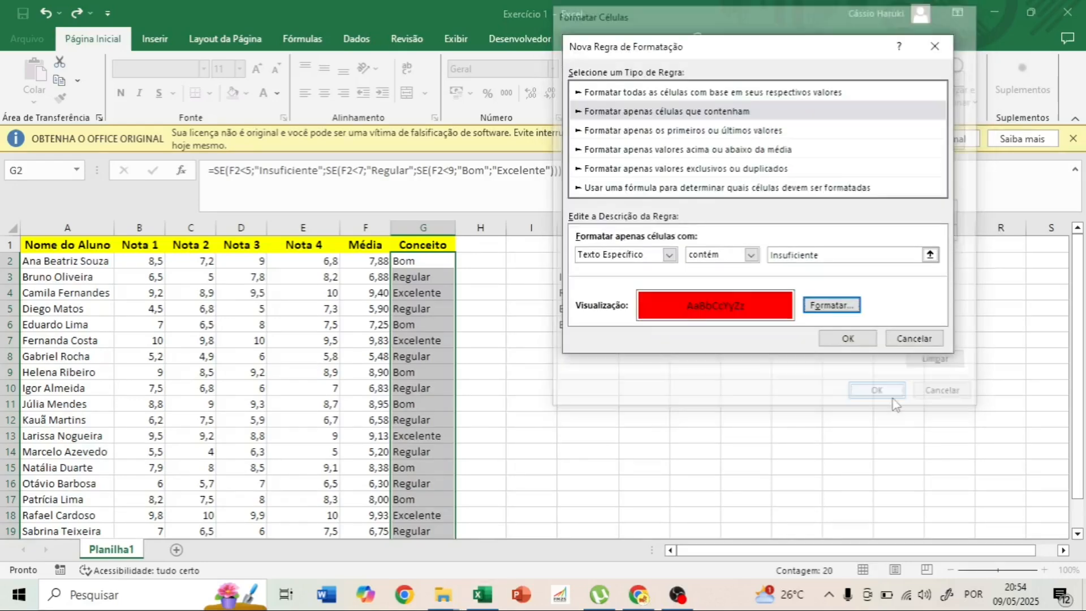
click(848, 338)
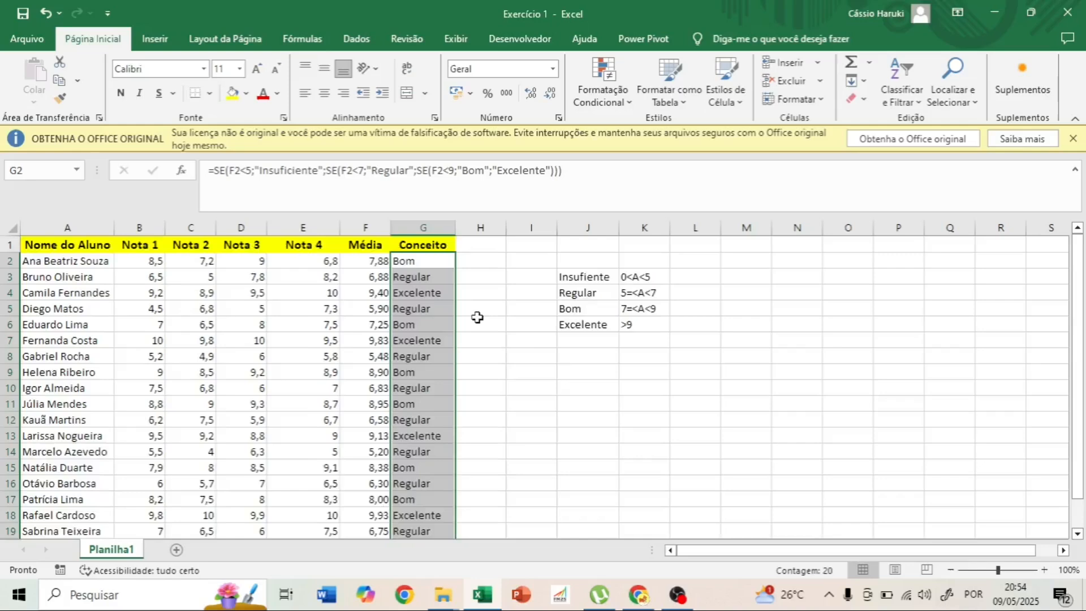
Step: Test the Insuficiente formatting rule by entering 0 as the average in F2, and undo that entry
scroll(492, 328, down, 3)
scroll(478, 376, up, 3)
click(382, 266)
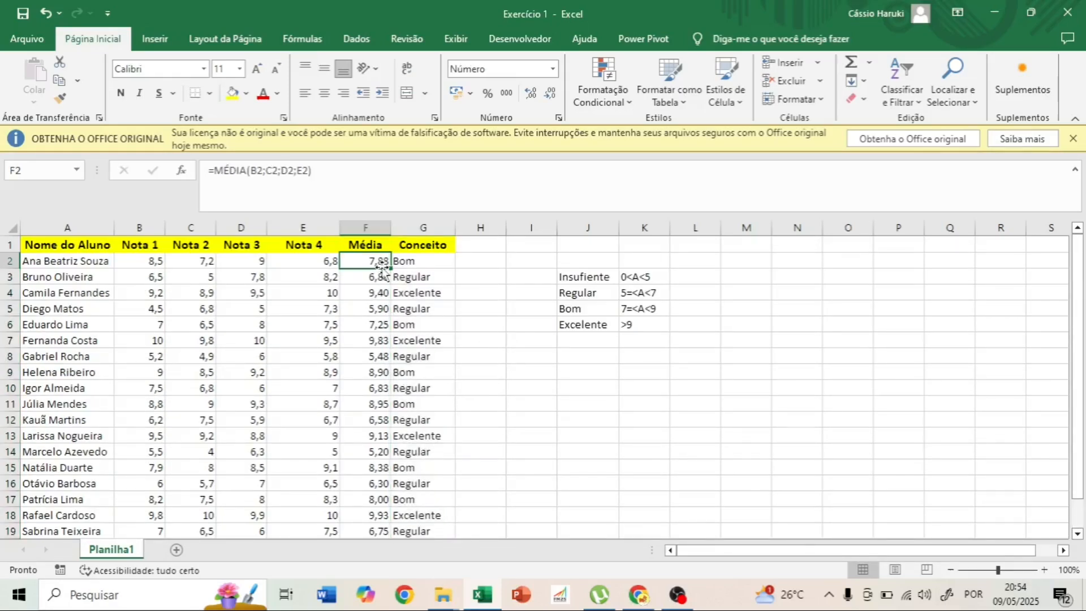
text(0)
key(Return)
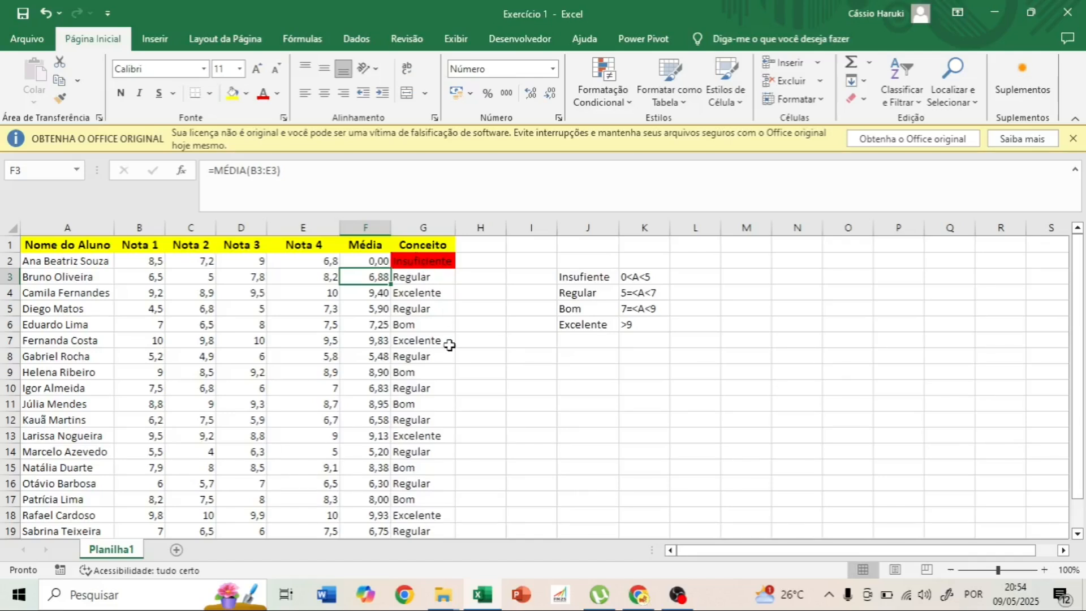
key(ctrl+z)
Step: Start another conditional formatting rule on G2:G21 for cells whose specific text contains "Regular"
click(433, 261)
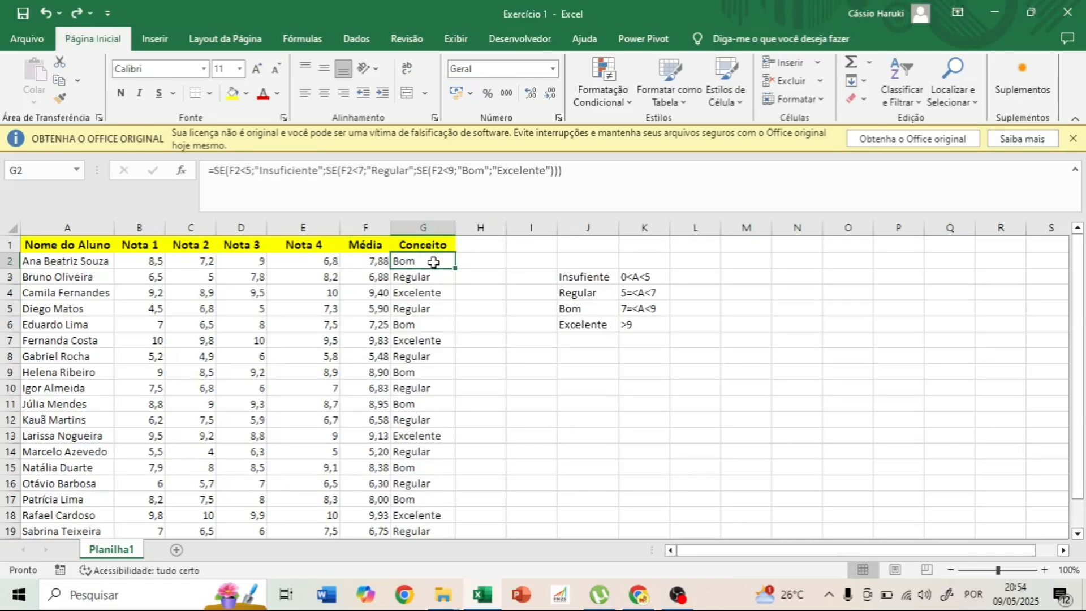
key(ctrl+shift+Down)
scroll(560, 266, up, 1)
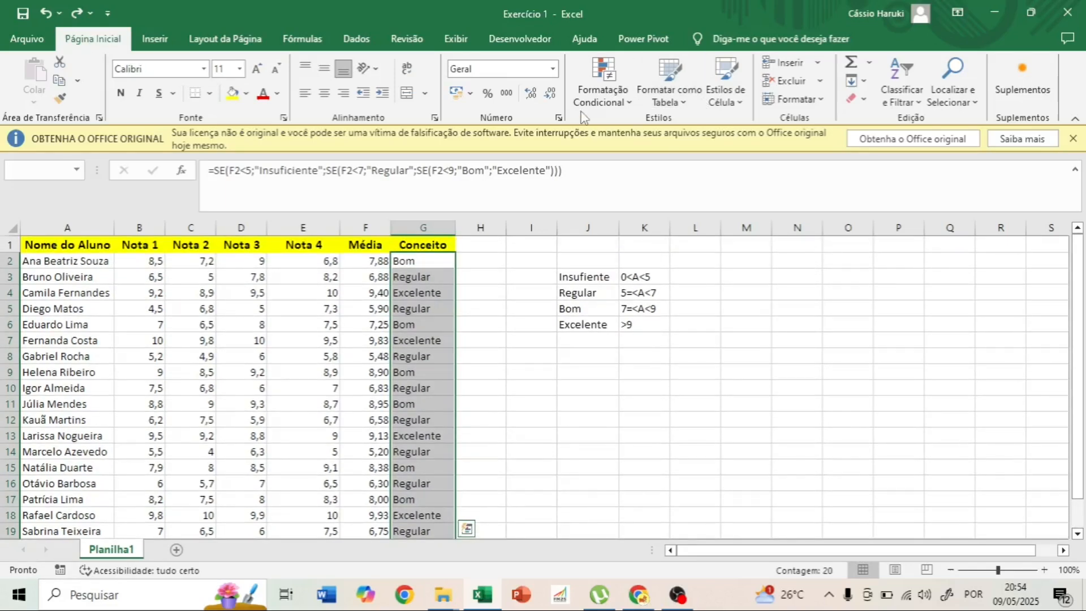
click(603, 82)
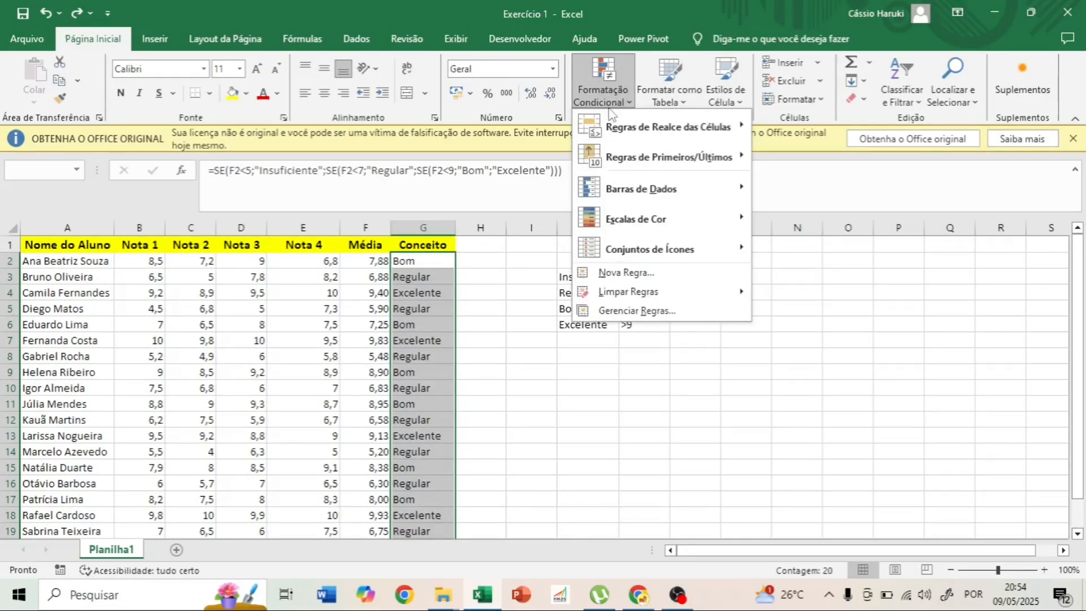
click(622, 272)
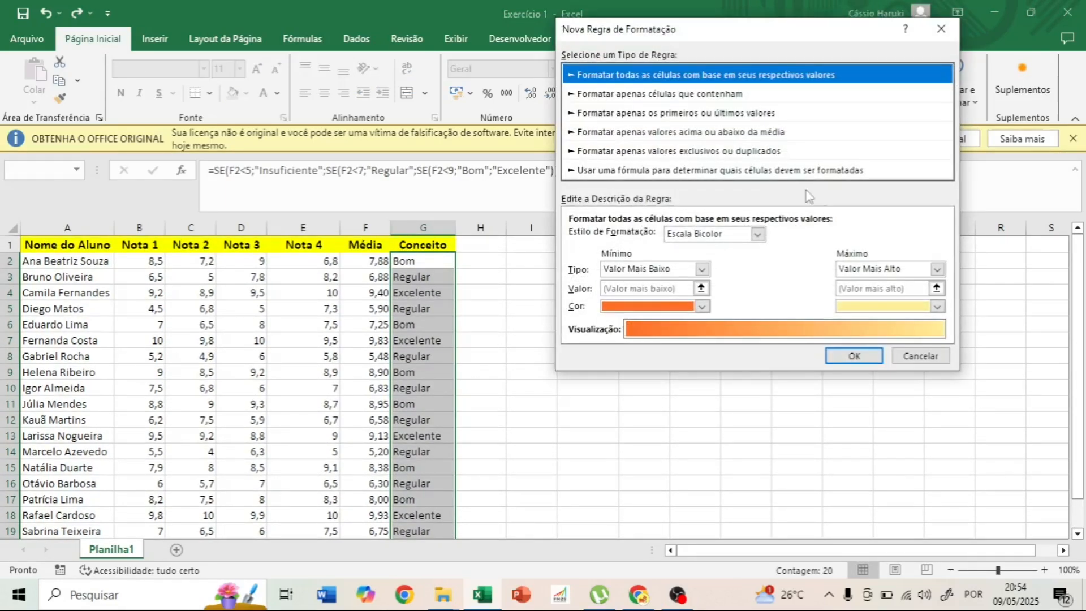
click(671, 95)
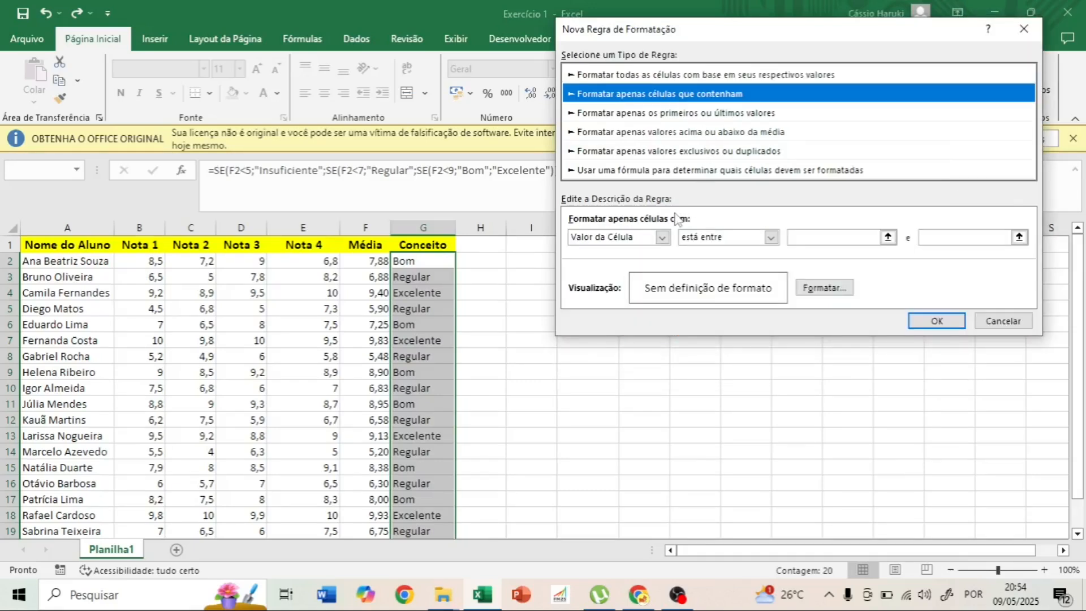
click(660, 237)
click(638, 263)
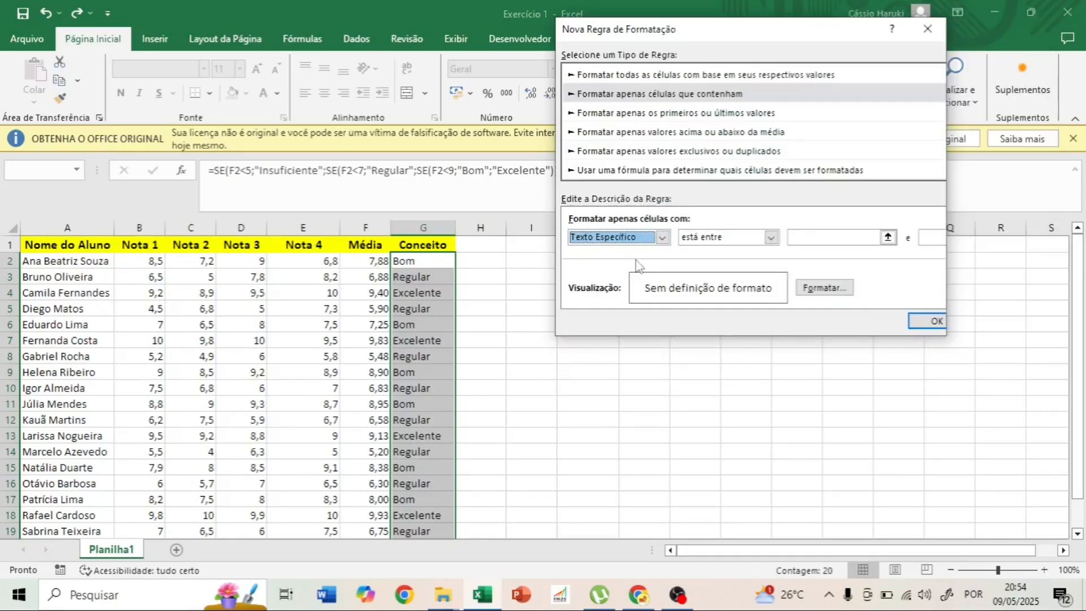
click(817, 242)
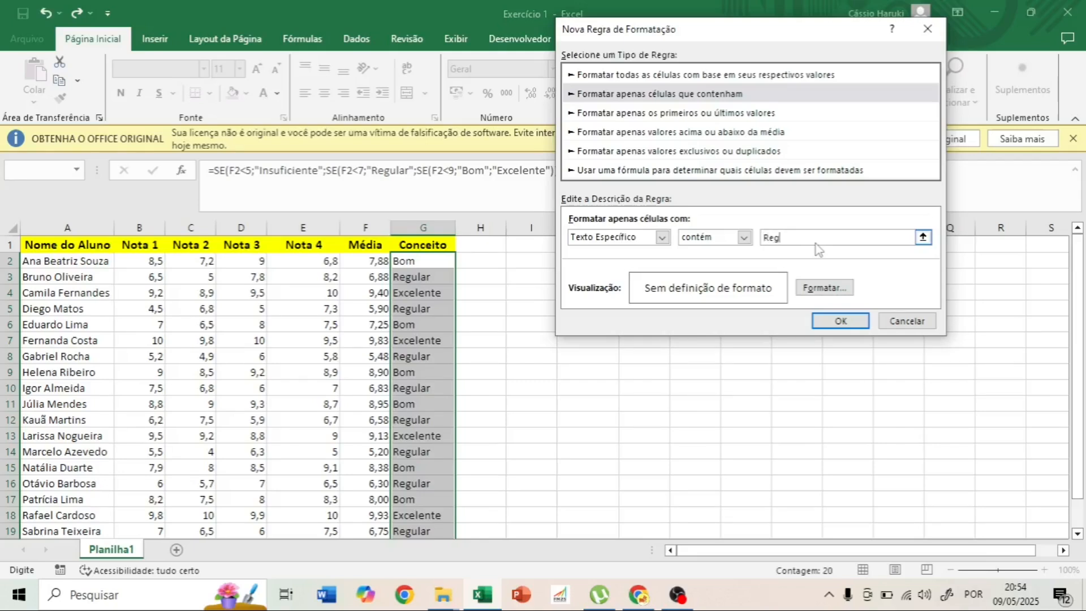
text(Regular)
Step: Give the "Regular" rule a yellow fill and apply it to the Conceito column
click(823, 288)
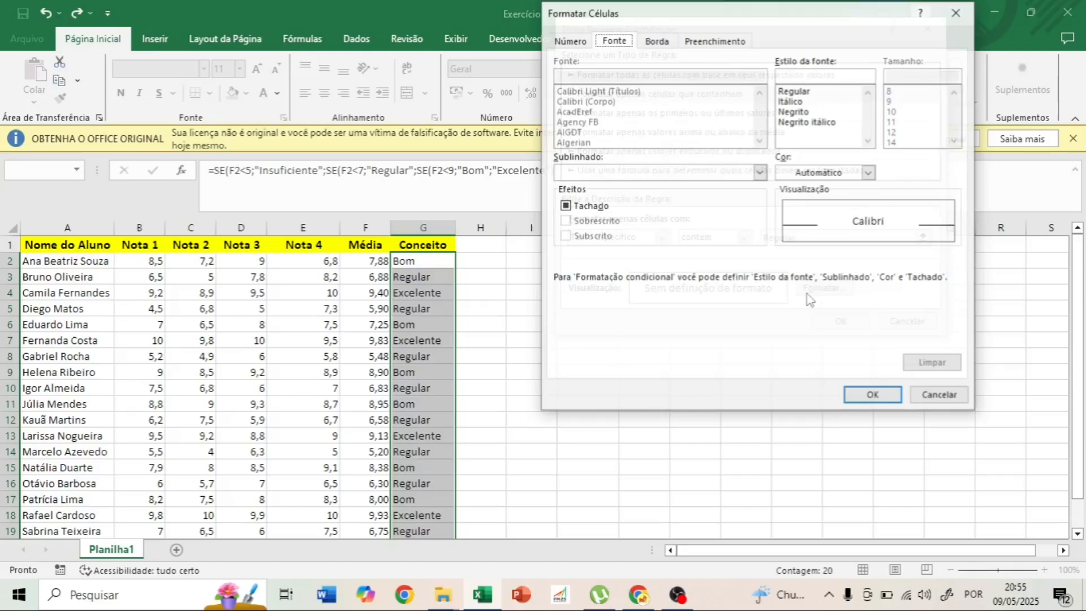
click(716, 42)
click(610, 196)
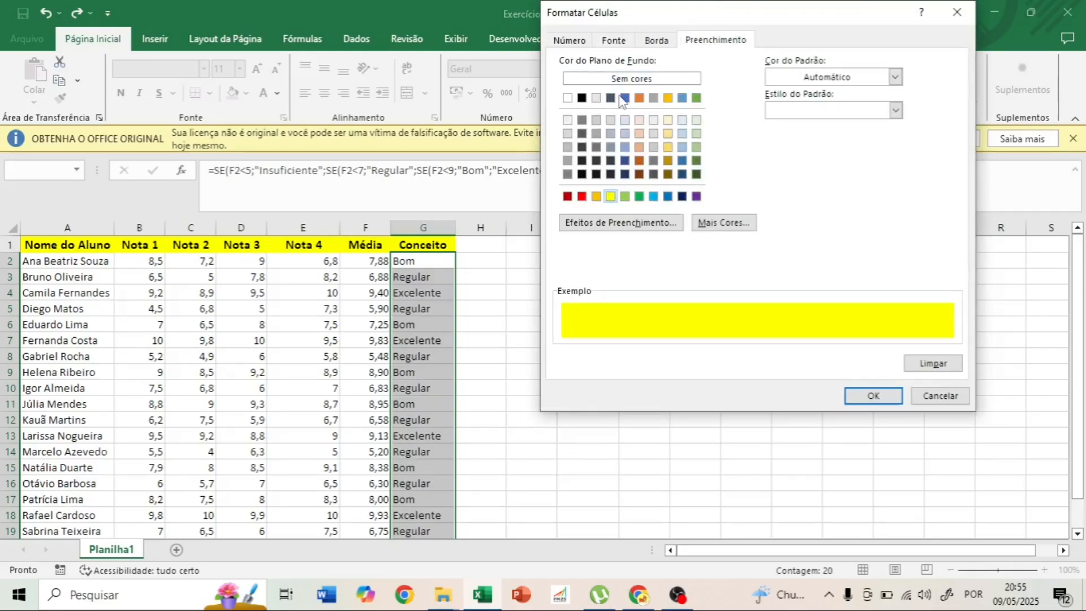
click(614, 41)
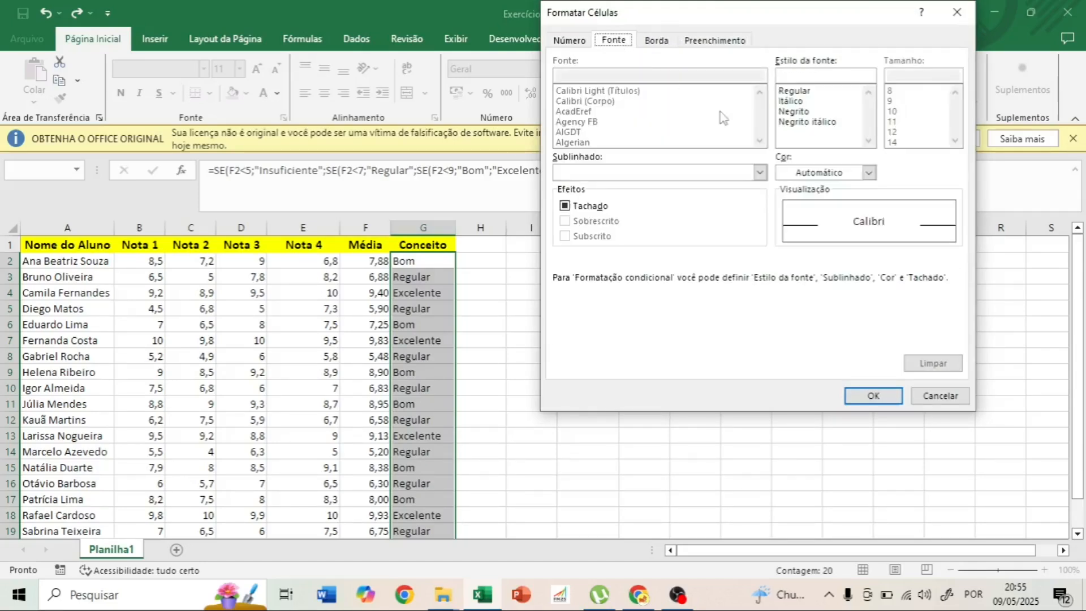
click(873, 395)
click(832, 323)
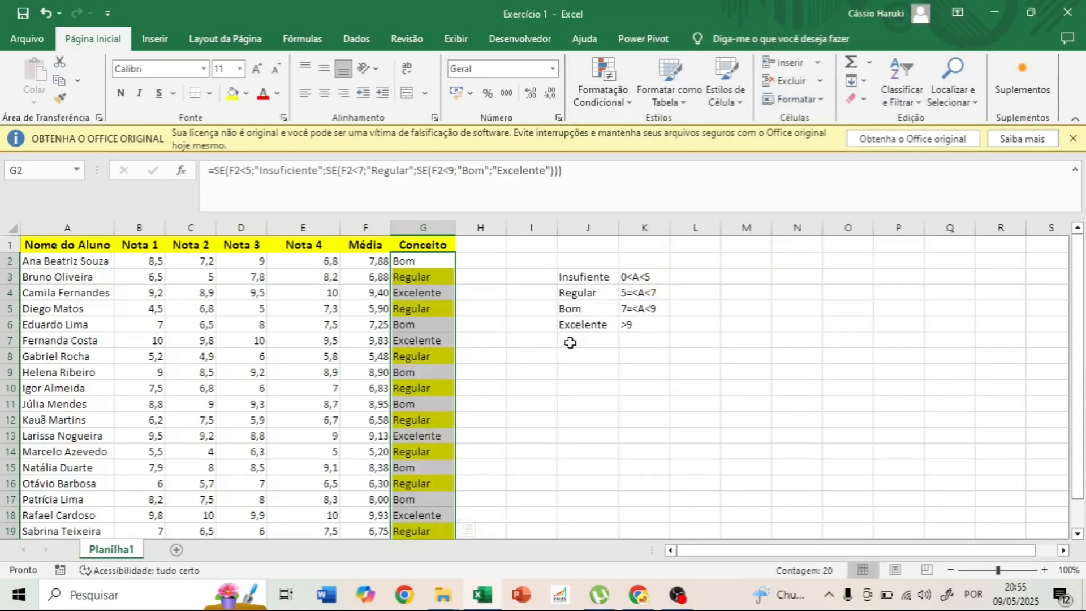
Step: Start a third conditional formatting rule on G2:G21 for cells whose specific text contains "Bom"
scroll(430, 297, down, 1)
scroll(404, 339, up, 1)
click(592, 101)
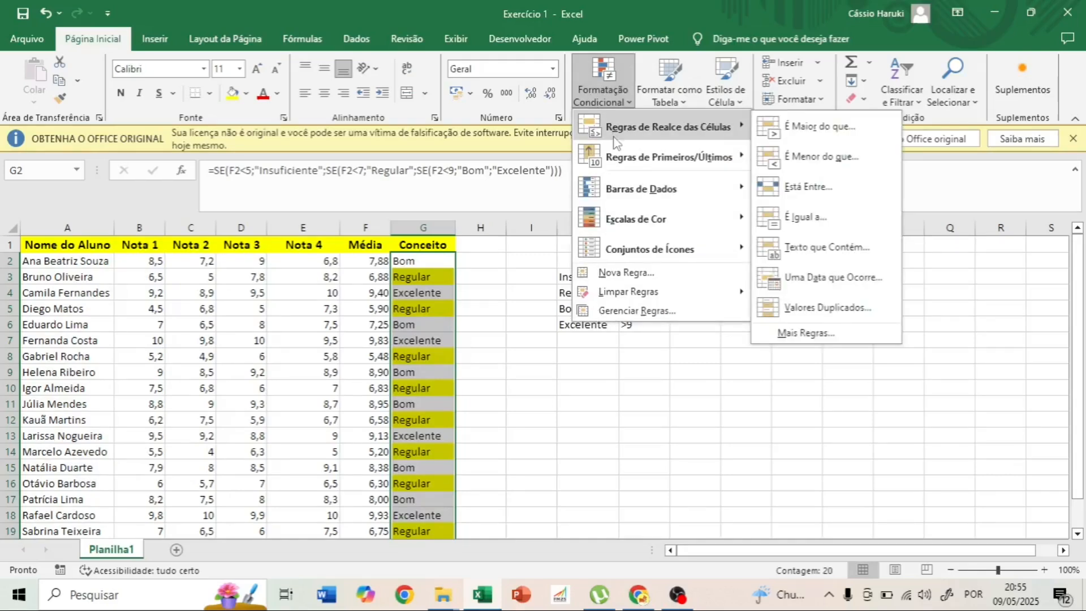
mouse_move(638, 201)
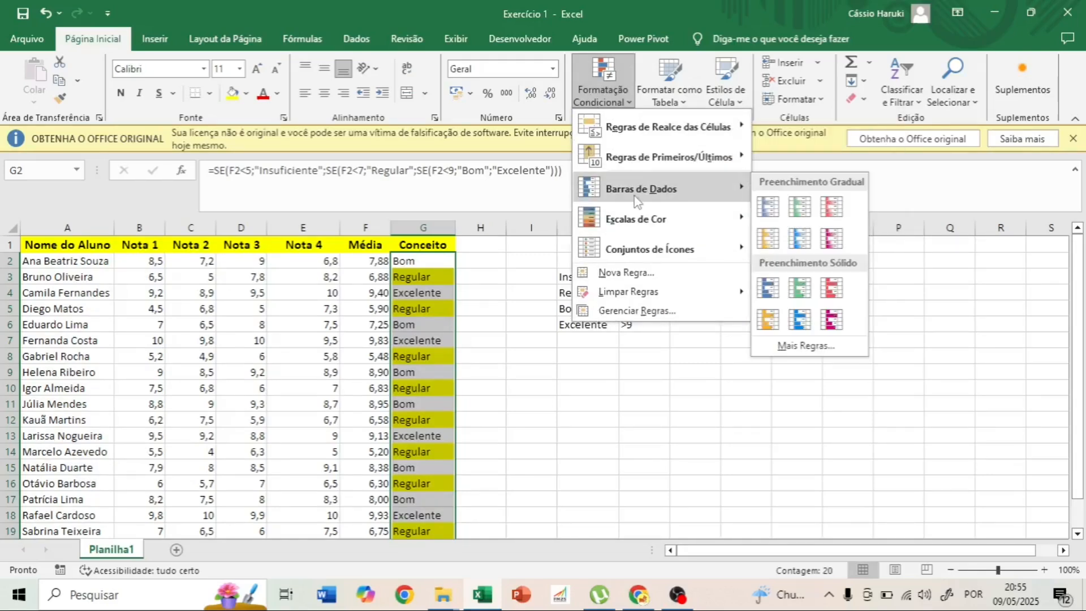
click(625, 273)
click(649, 77)
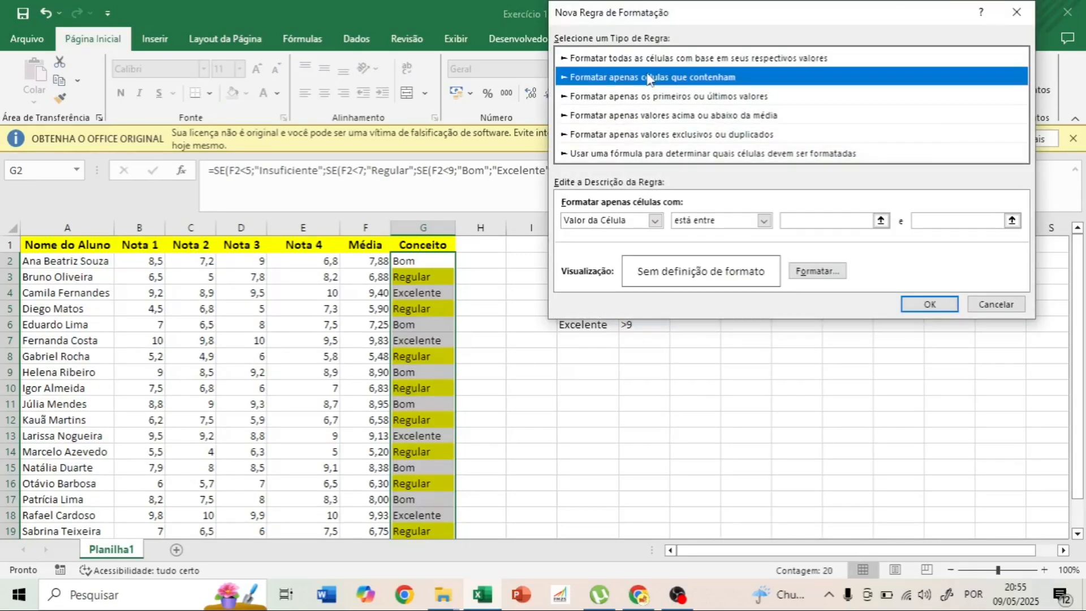
click(655, 220)
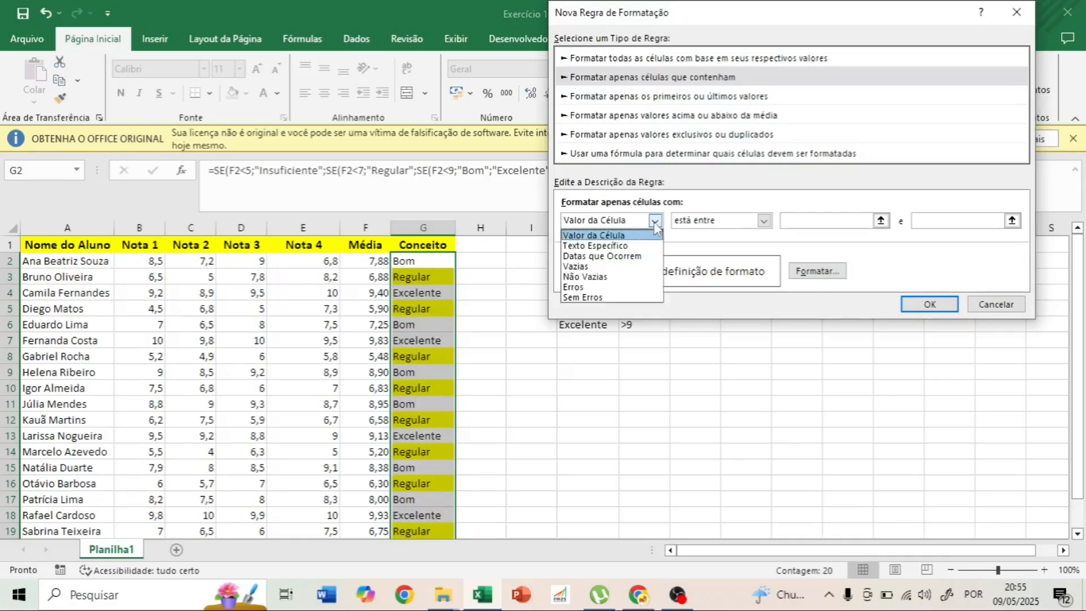
click(630, 246)
click(820, 220)
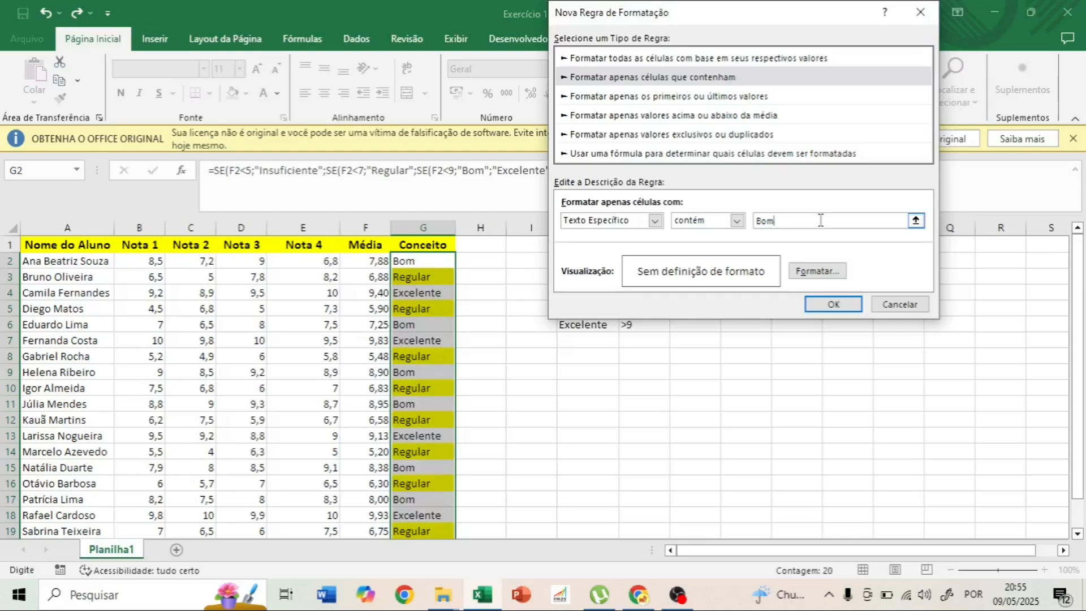
Step: Give the "Bom" rule a light green fill and apply it to the Conceito column
click(817, 271)
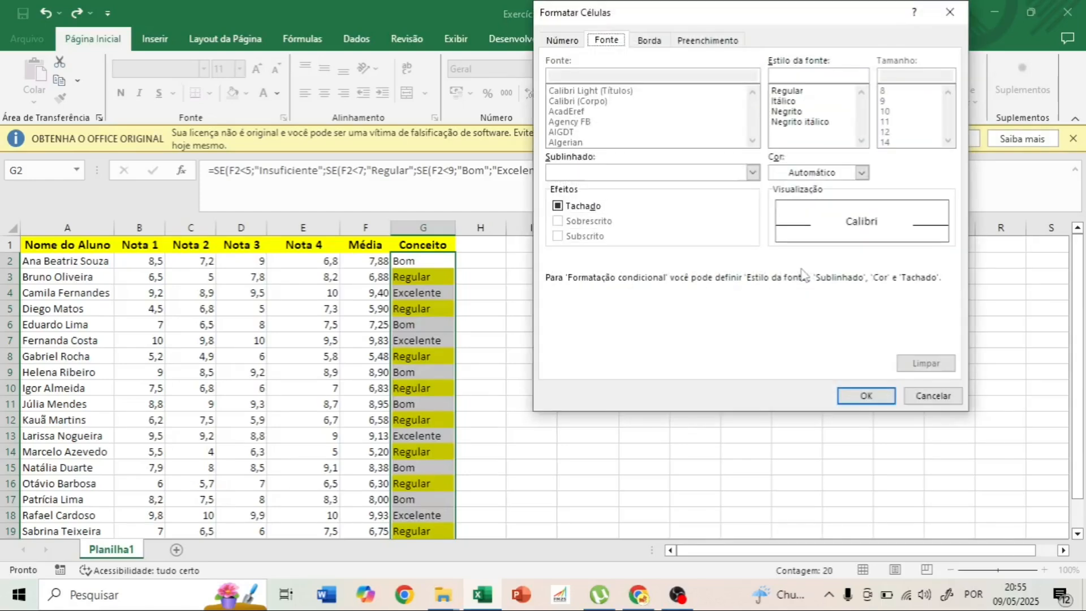
click(701, 41)
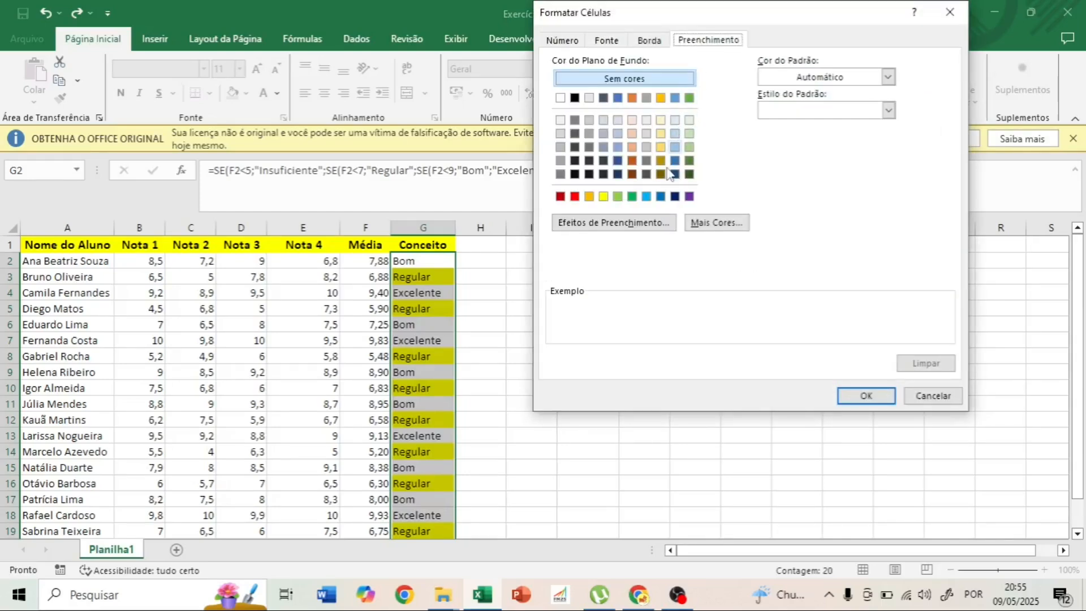
click(618, 196)
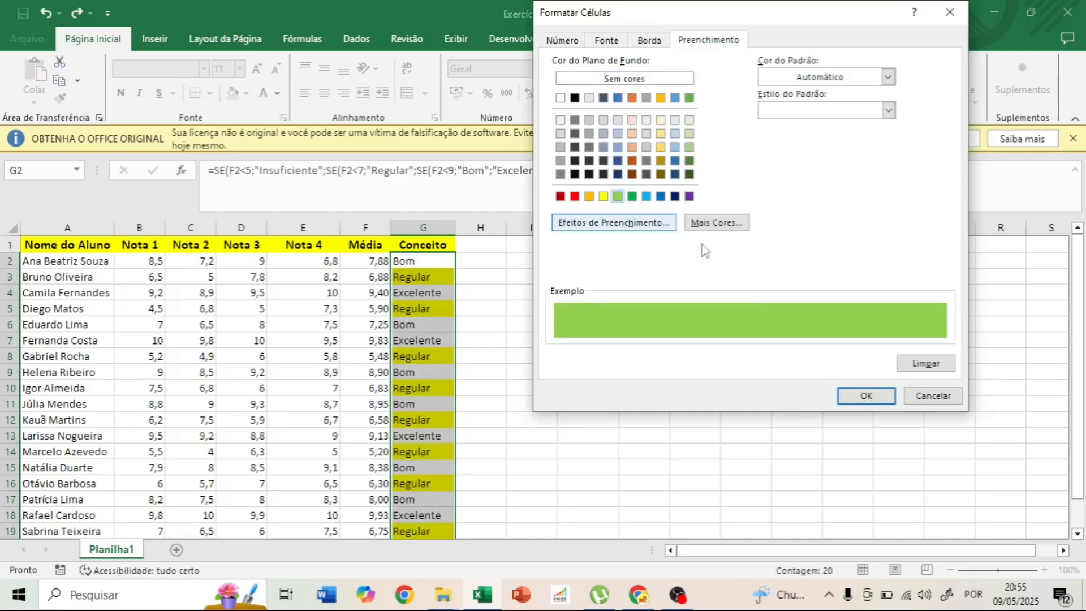
click(844, 397)
click(832, 303)
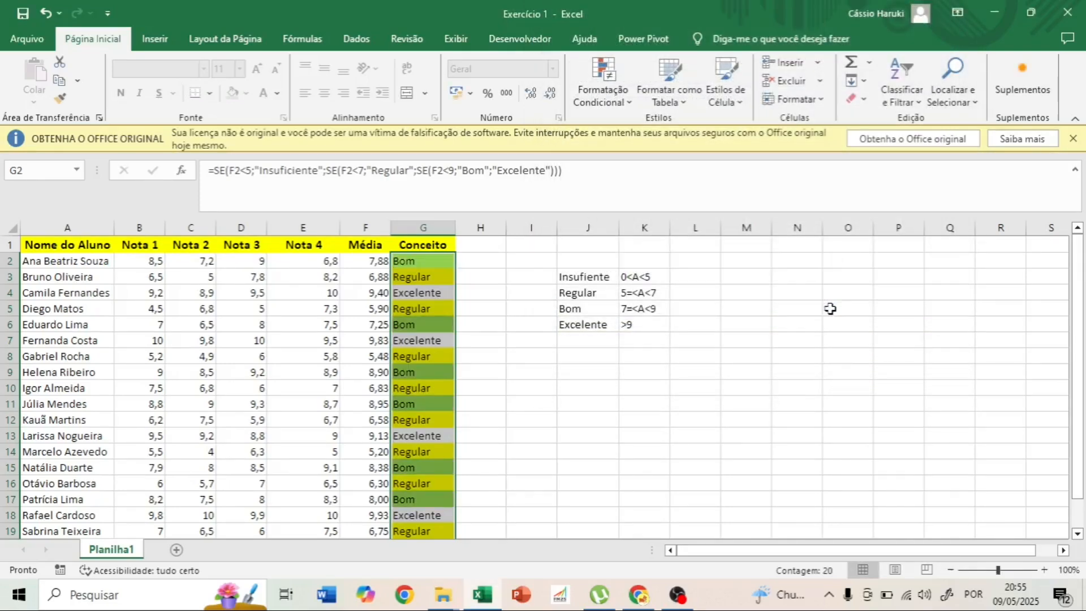
Step: Start a fourth conditional formatting rule on G2:G21 for cells whose specific text contains "Excelente"
scroll(533, 344, down, 2)
scroll(533, 345, up, 2)
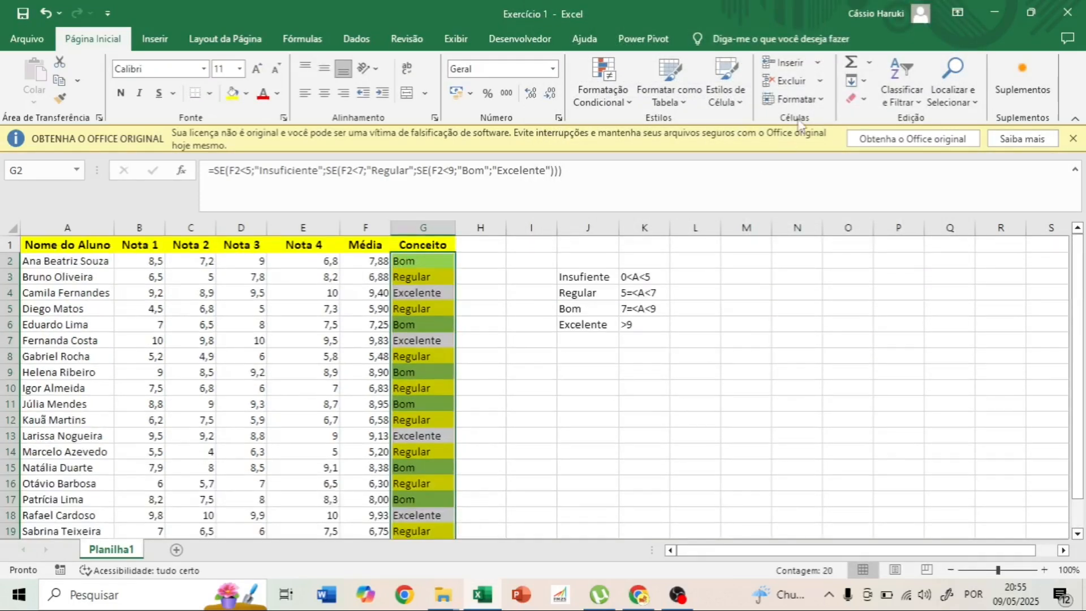
click(591, 101)
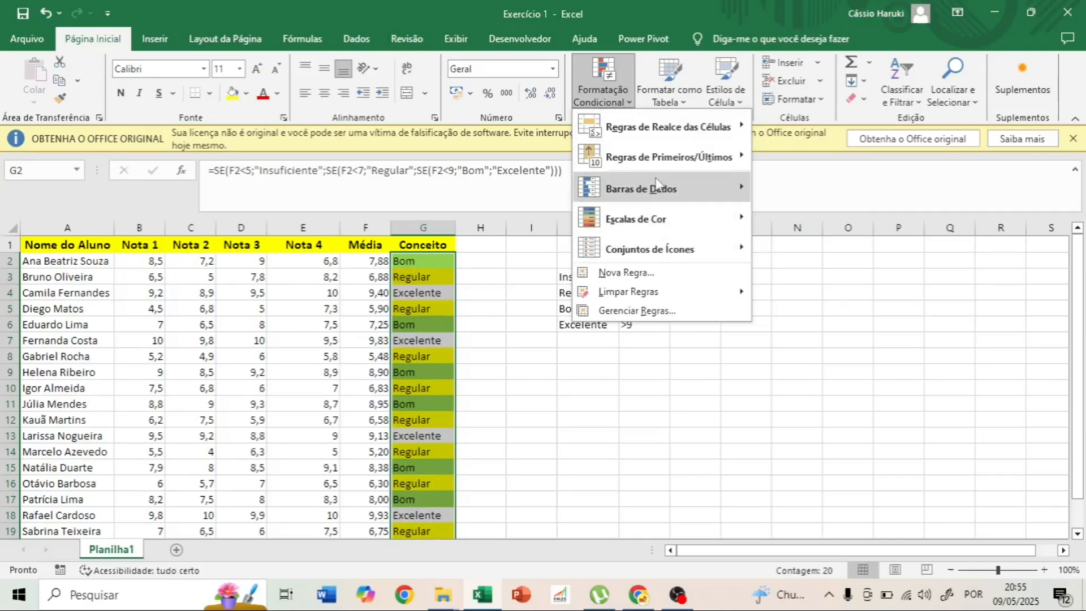
click(628, 273)
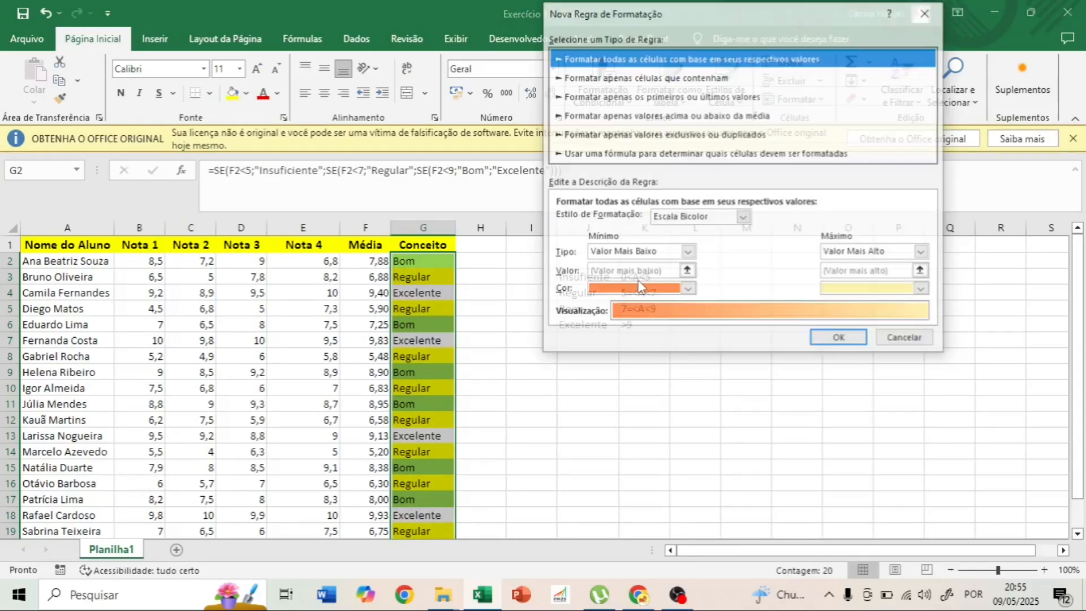
click(648, 79)
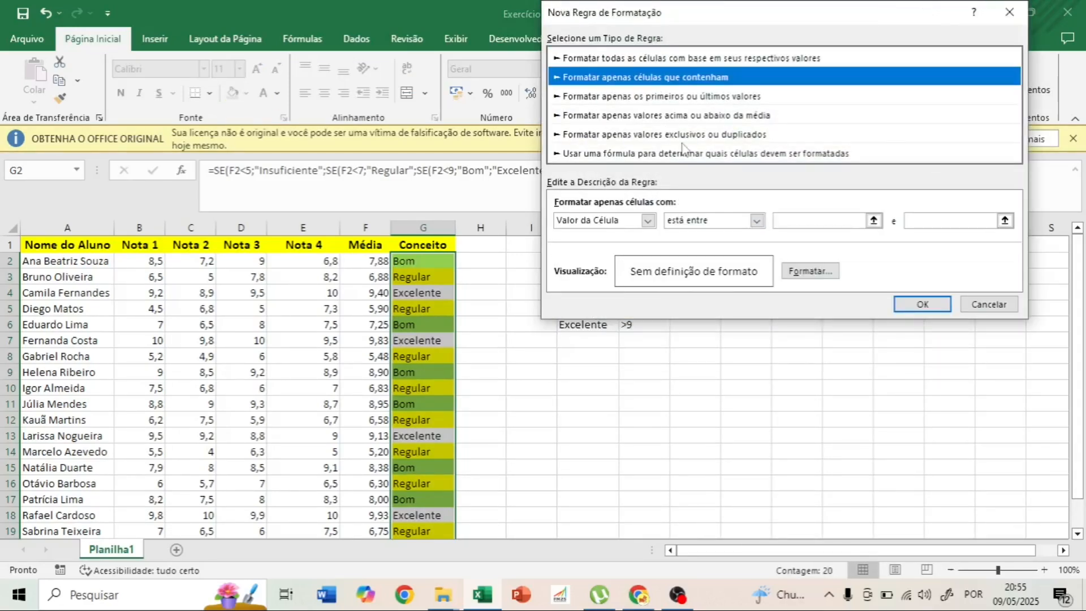
click(648, 221)
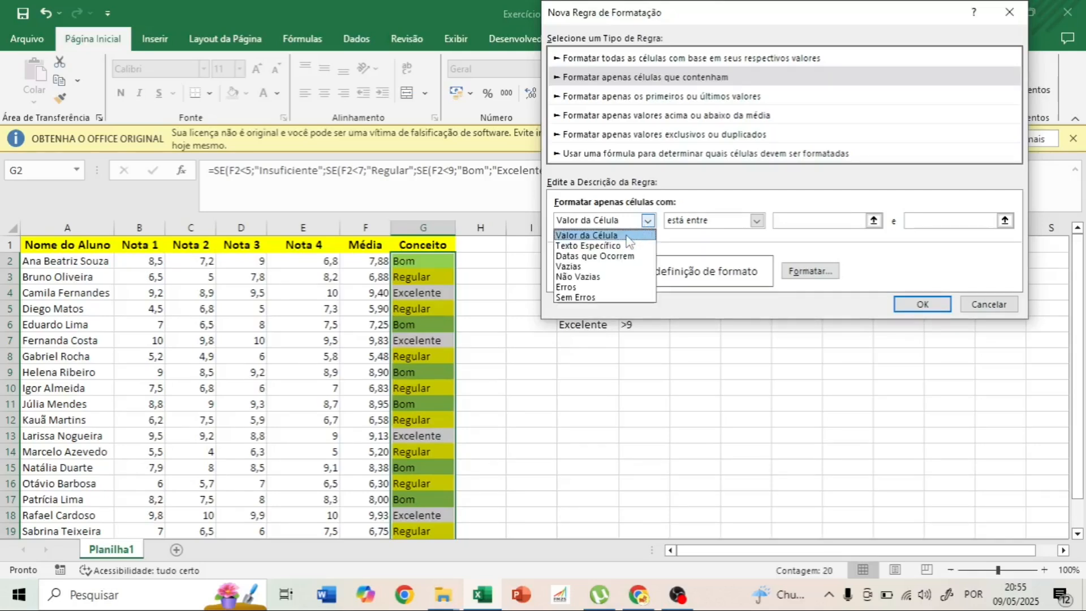
click(630, 246)
click(792, 222)
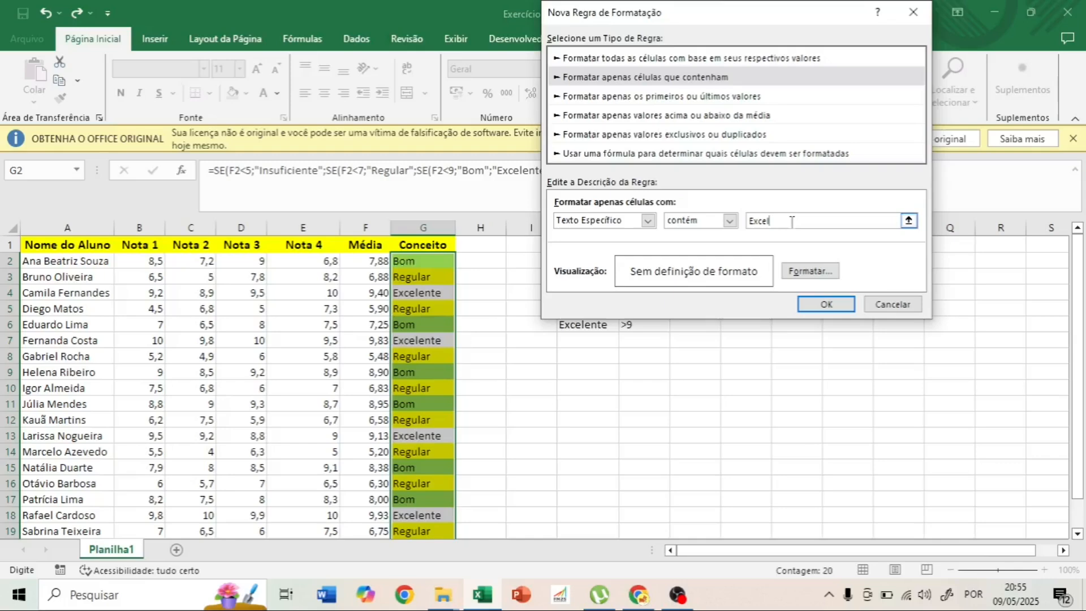
Step: Give the "Excelente" rule a light blue fill and apply it to the Conceito column
click(803, 271)
click(639, 196)
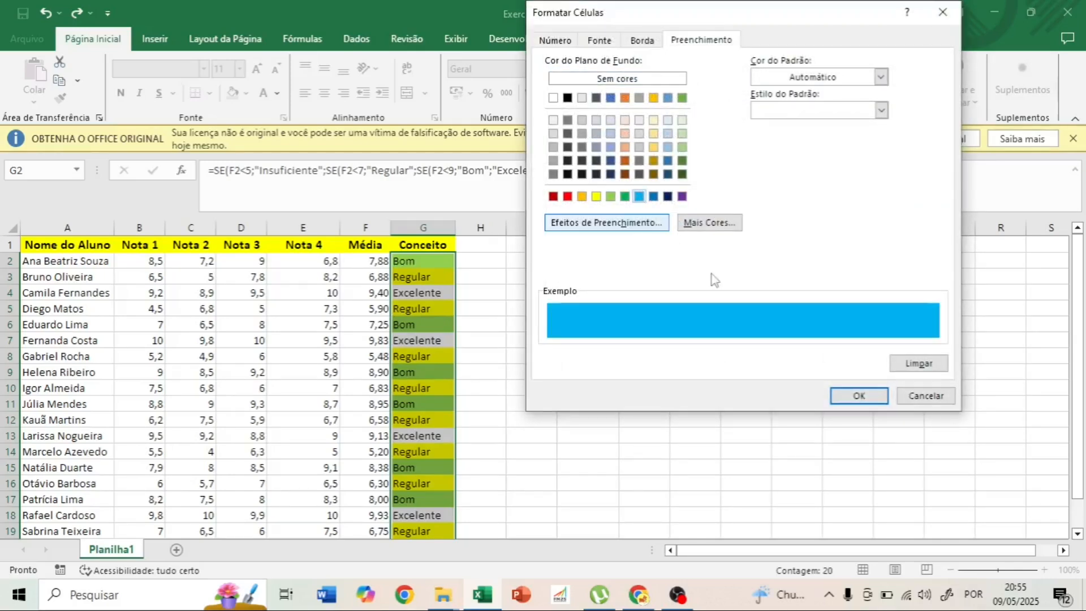
click(860, 395)
click(823, 304)
scroll(582, 383, down, 2)
scroll(579, 386, up, 2)
Step: Test the Conceito formula and colouring with an average of 7 in F7, and undo the test value
click(383, 340)
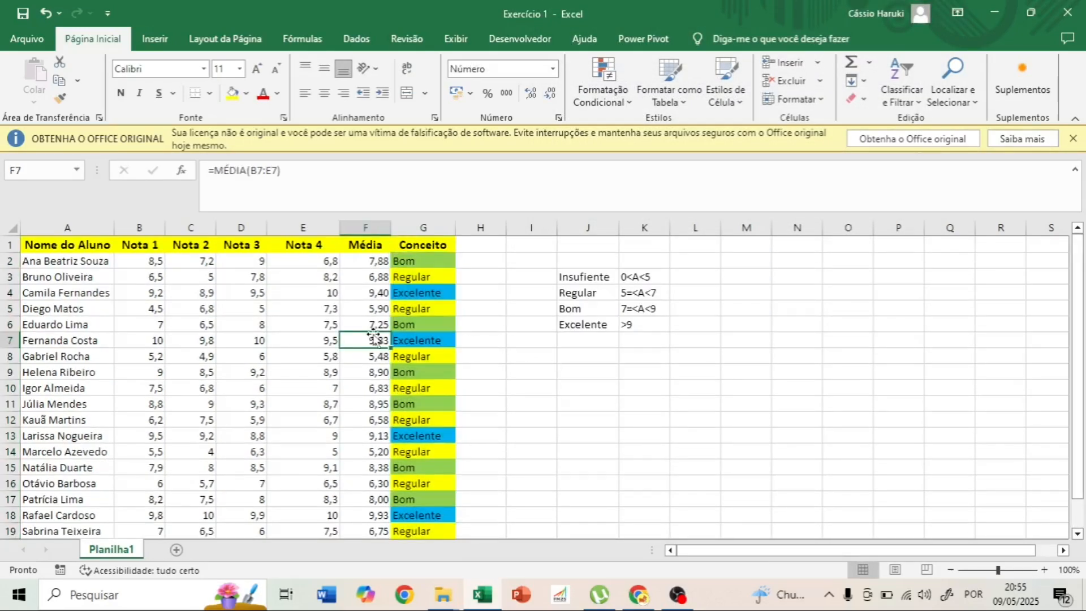
text(7)
key(Return)
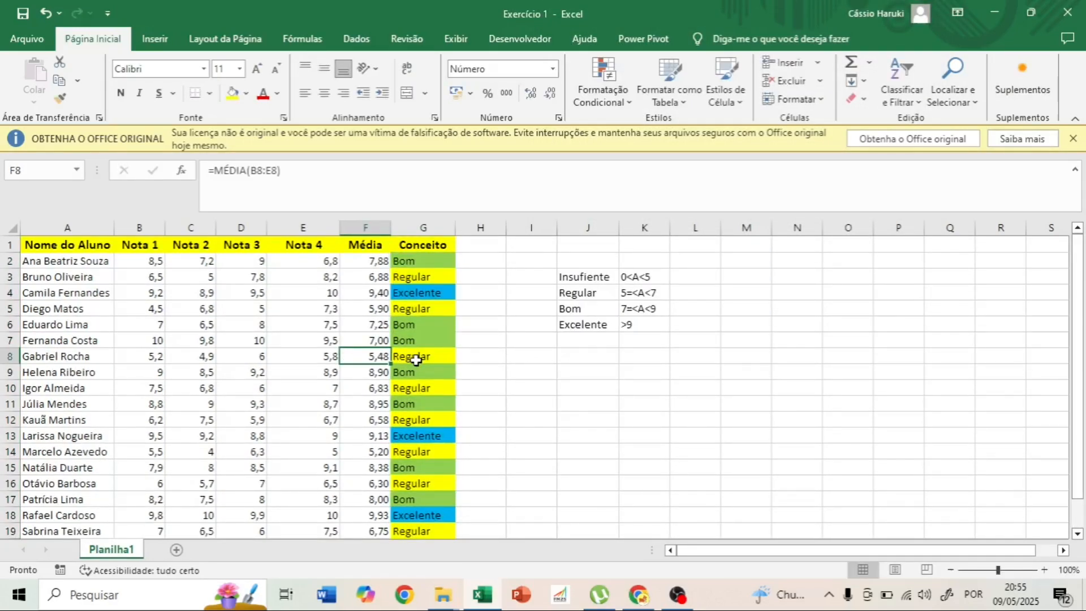
click(435, 341)
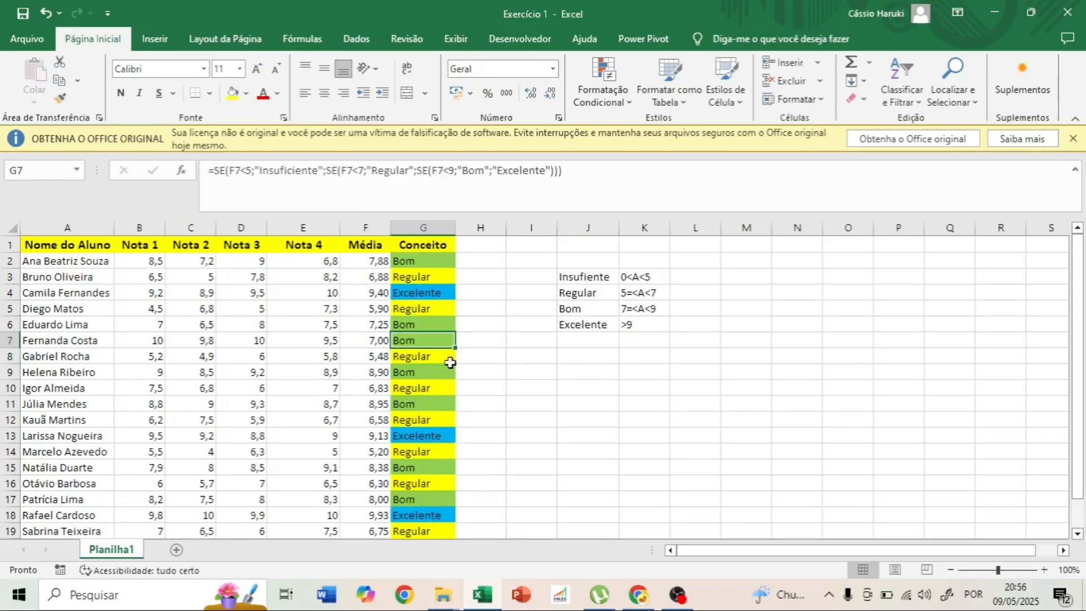
key(ctrl+z)
click(631, 401)
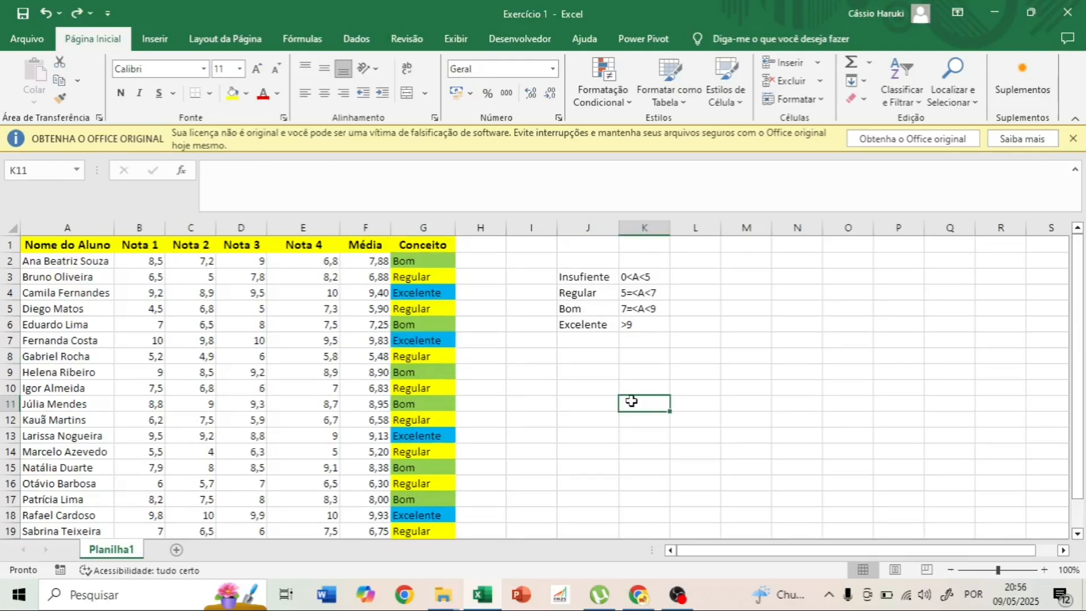
scroll(715, 465, down, 1)
scroll(715, 465, up, 1)
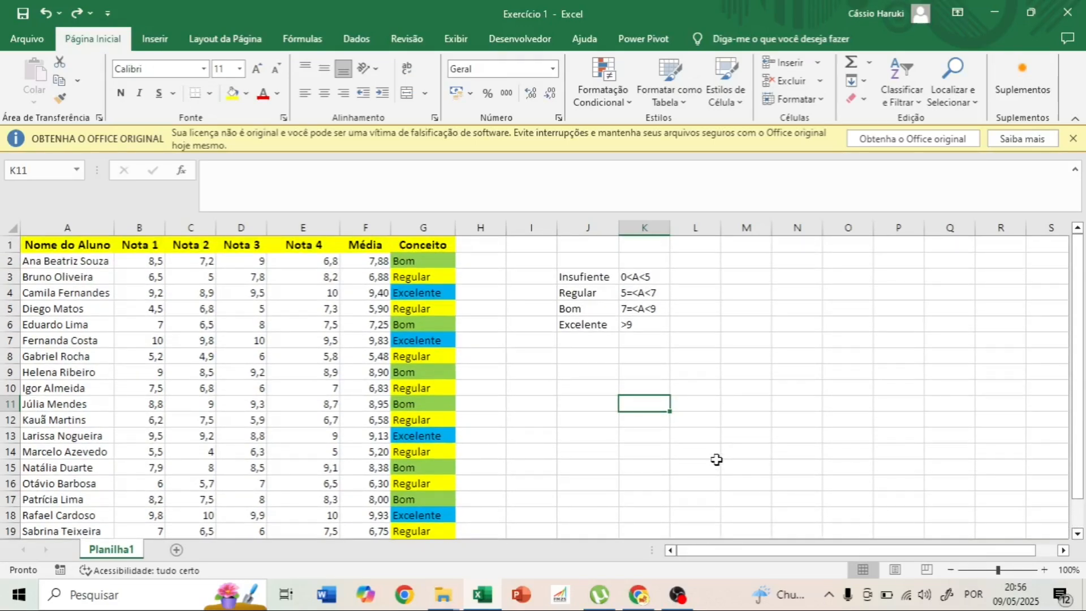